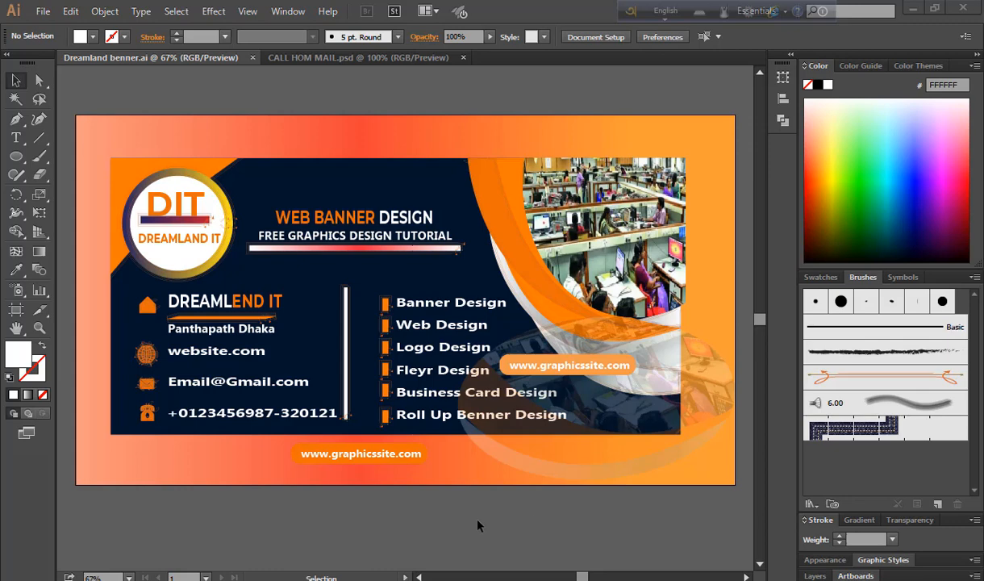
Create a new 1280 × 720 px RGB document
click(44, 11)
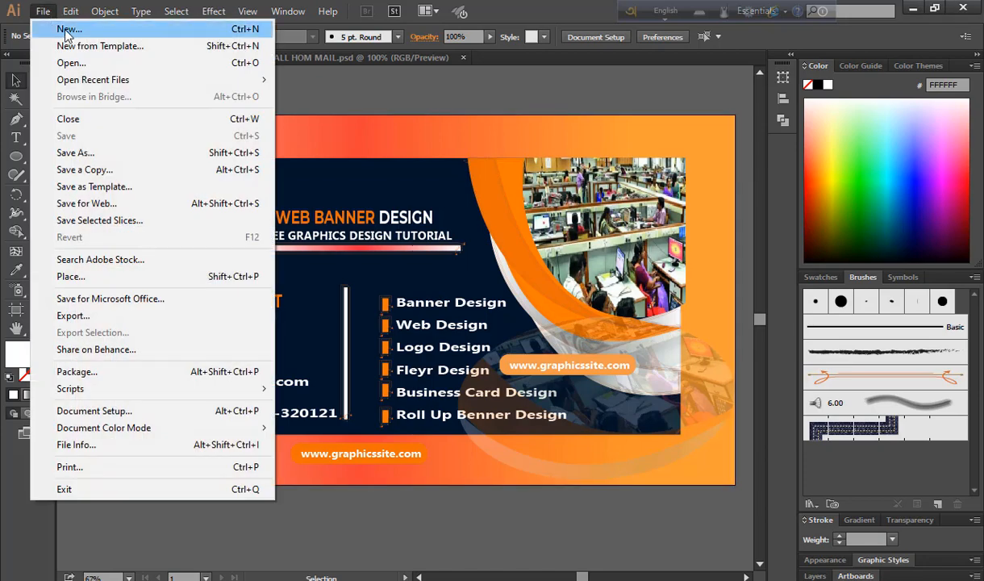
click(69, 29)
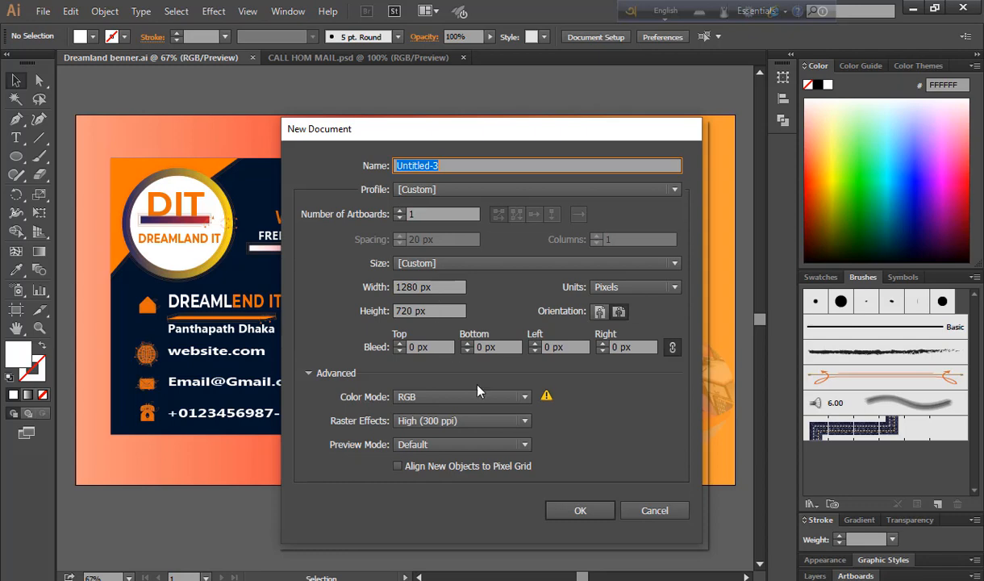
click(580, 510)
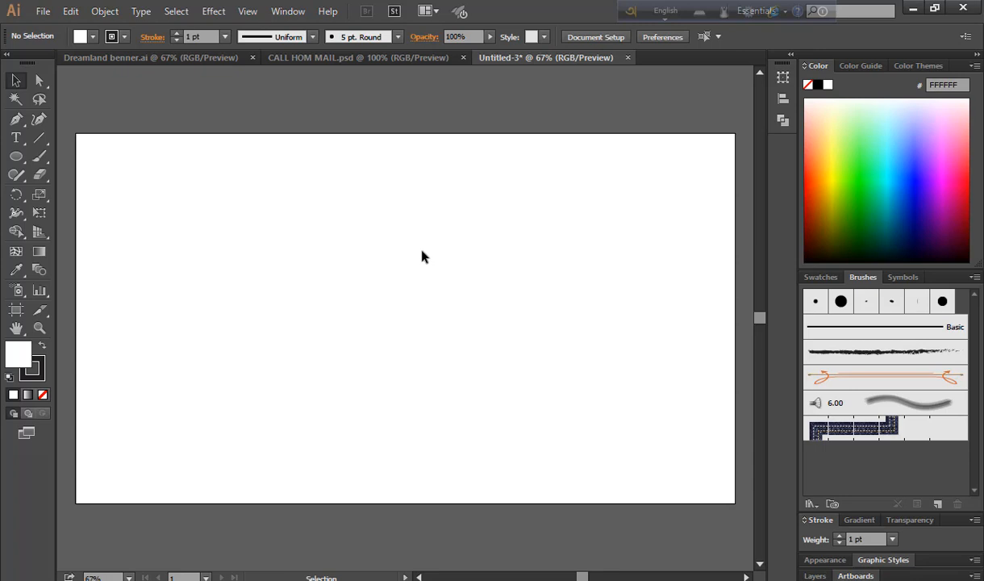
Draw a circle on the artboard overlapping its top edge
drag(16, 156, 79, 200)
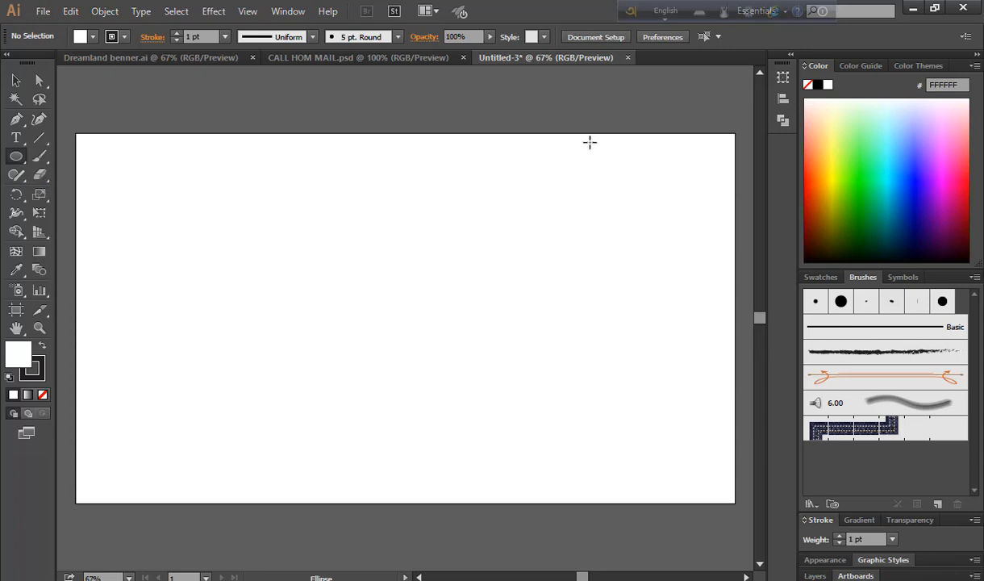
drag(538, 131, 611, 390)
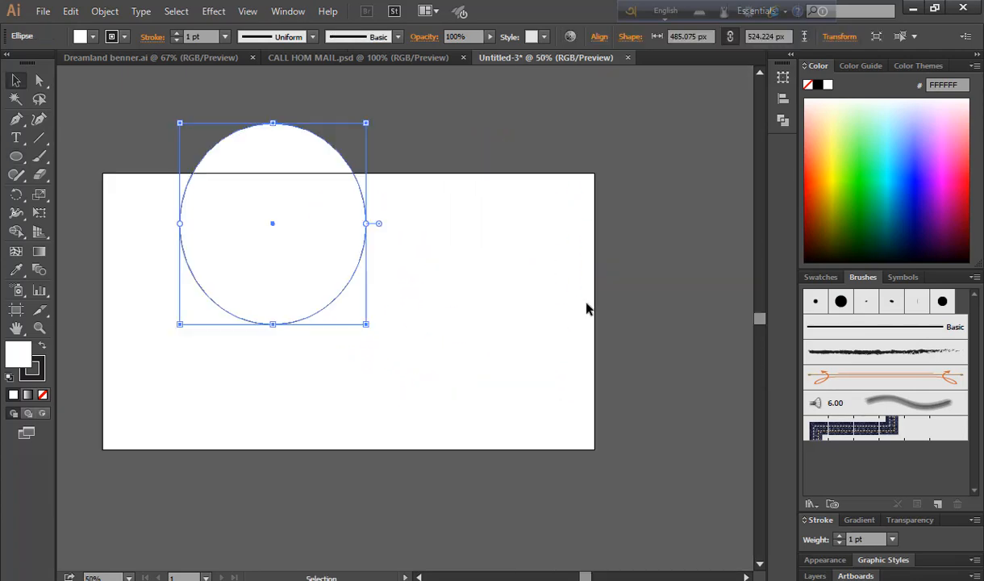
click(623, 338)
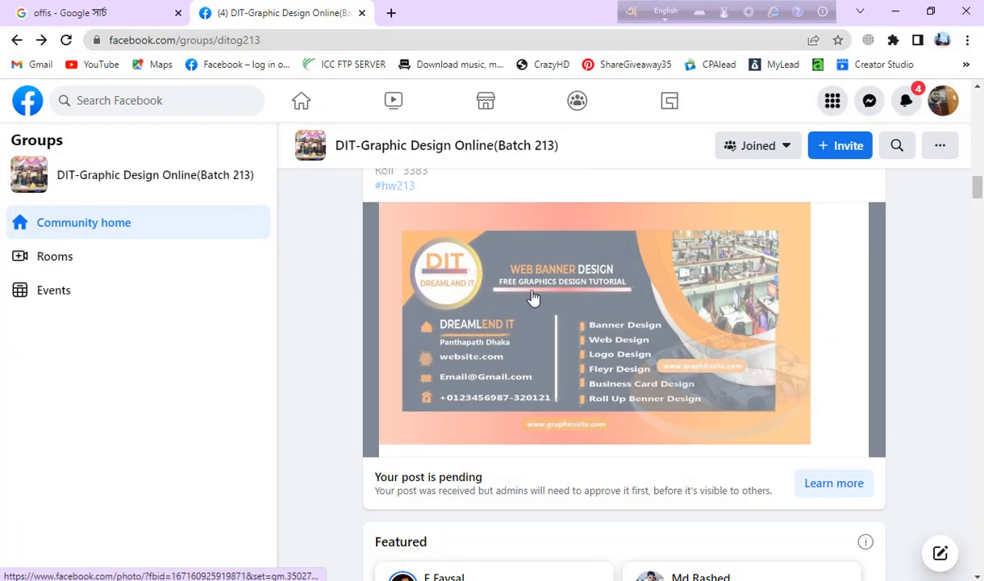
Copy the office photo from the Google Images 'offis' results and return to Illustrator
click(165, 15)
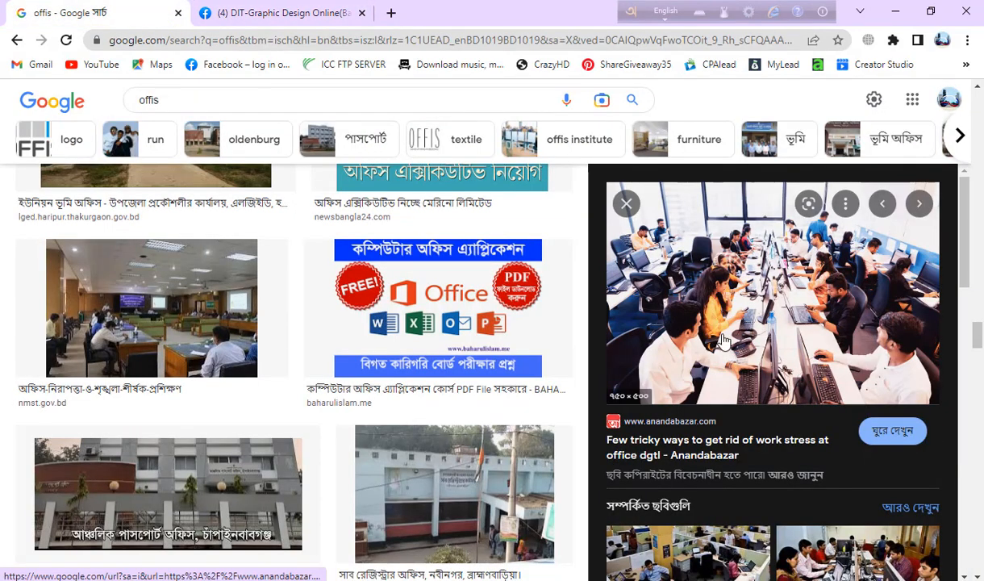
right_click(768, 298)
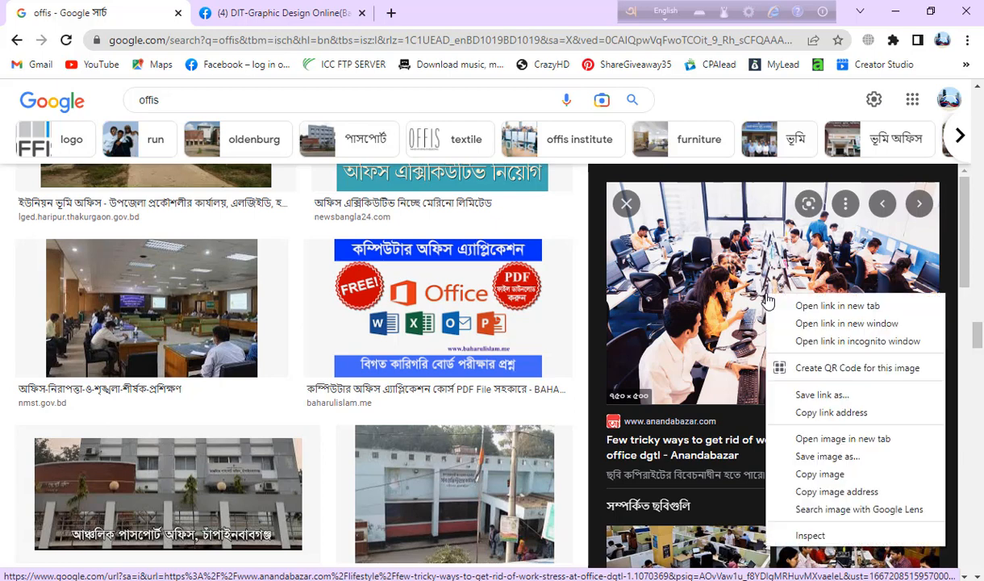
click(820, 474)
key(alt+Tab)
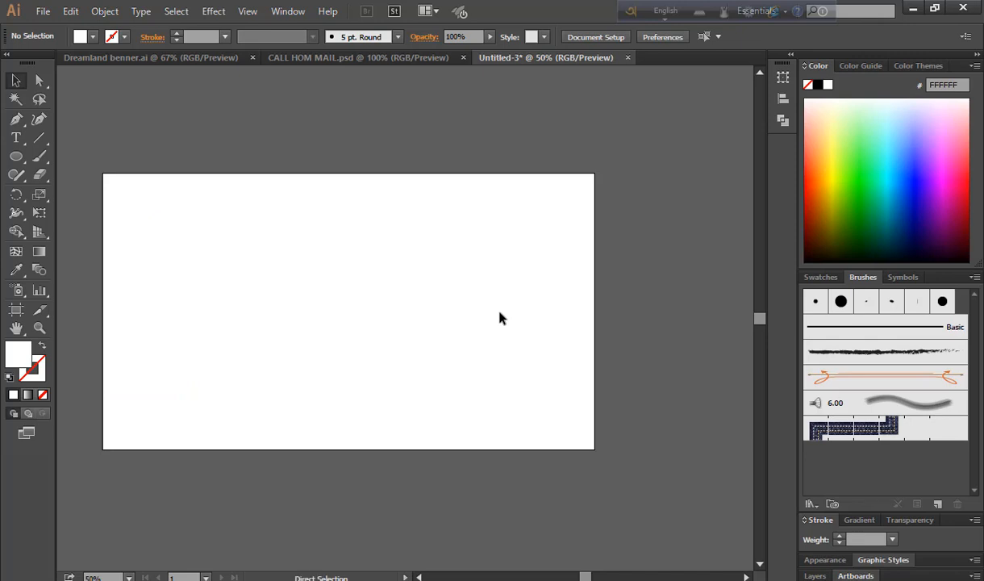
Paste the office photo and position it over the artboard's top-right corner
key(ctrl+v)
drag(405, 346, 369, 339)
drag(432, 309, 555, 228)
click(705, 235)
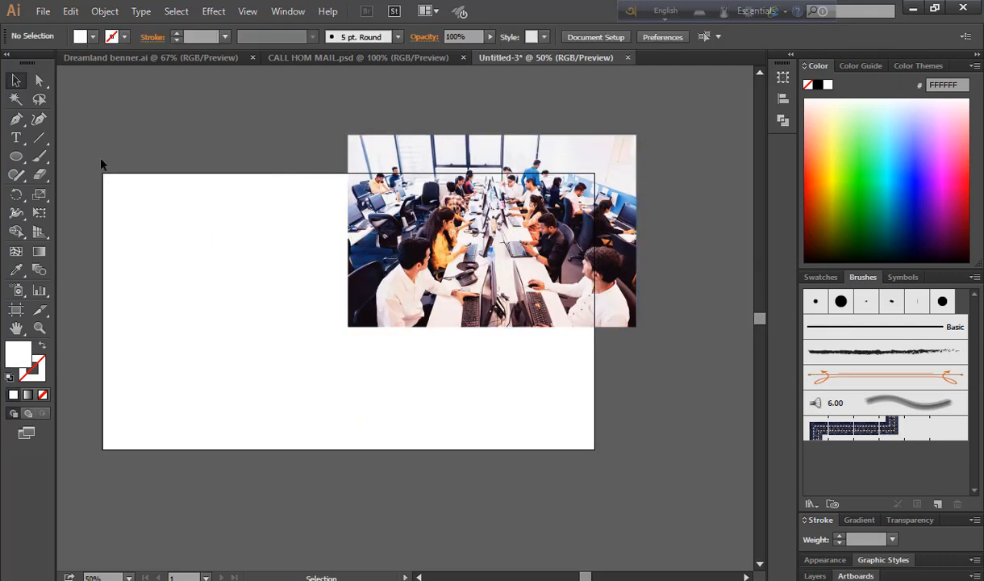
Draw an ellipse over the photo and make a clipping mask, nudging the oval slightly right
click(18, 159)
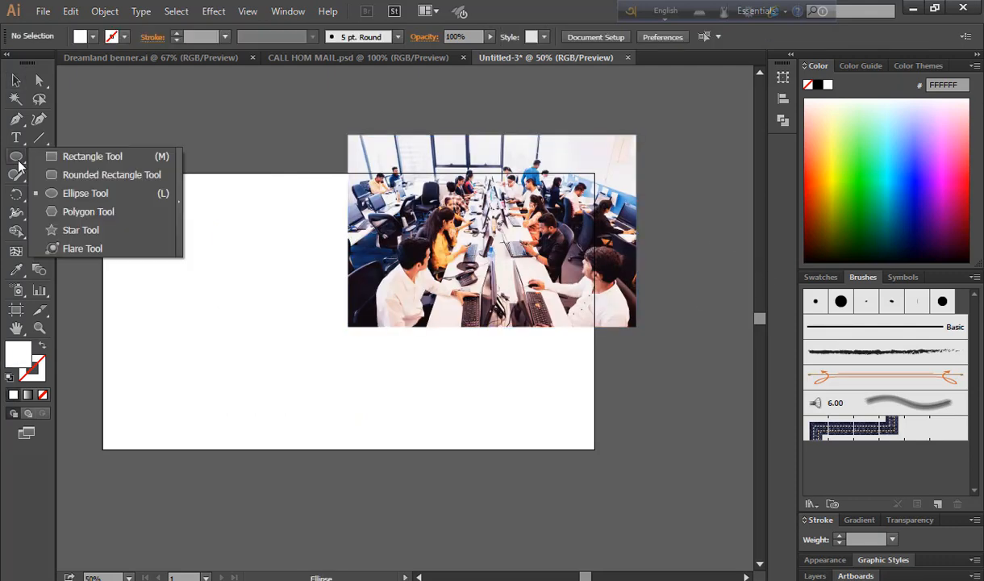
click(57, 191)
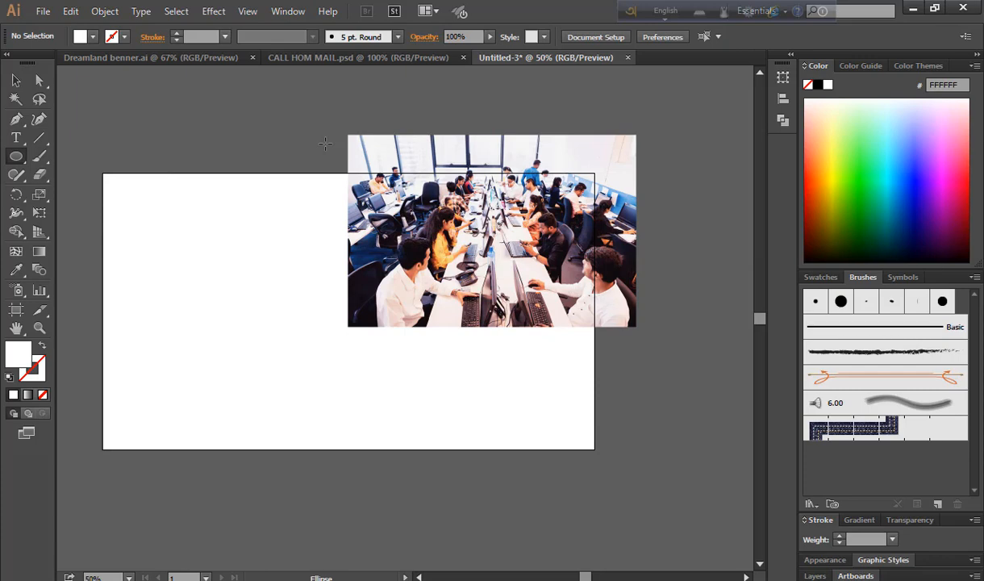
drag(325, 144, 647, 325)
key(v)
drag(318, 114, 606, 373)
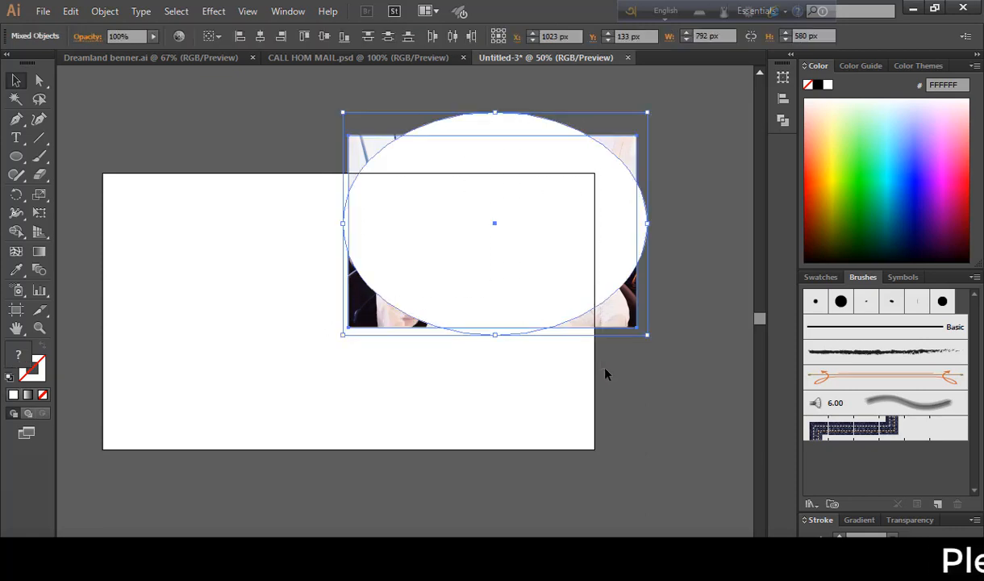
right_click(523, 251)
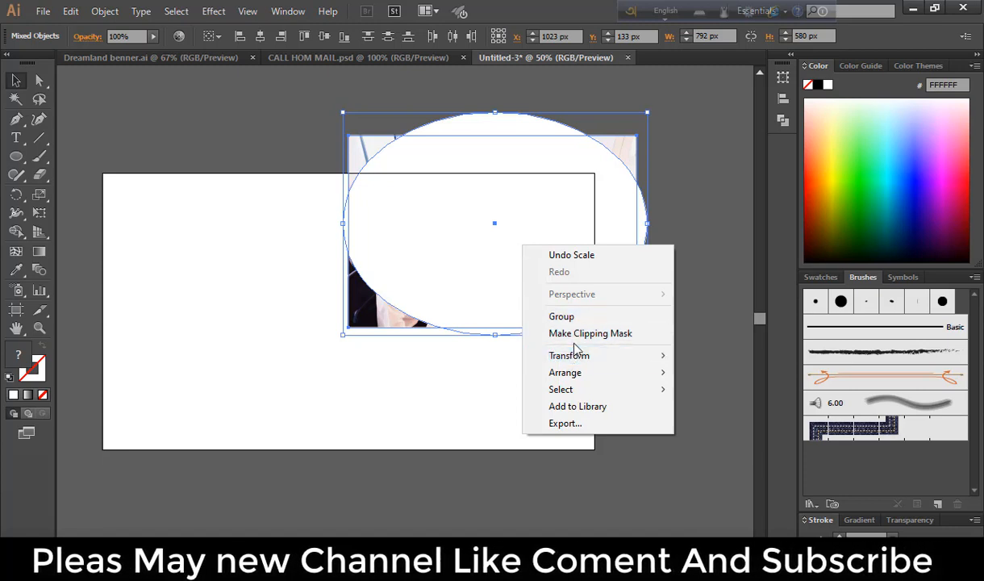
click(622, 339)
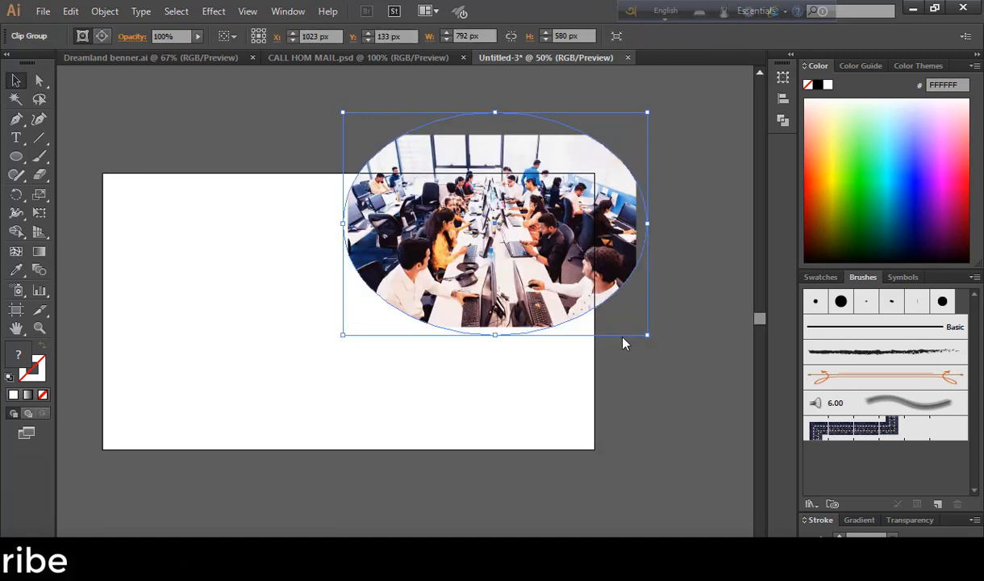
click(245, 300)
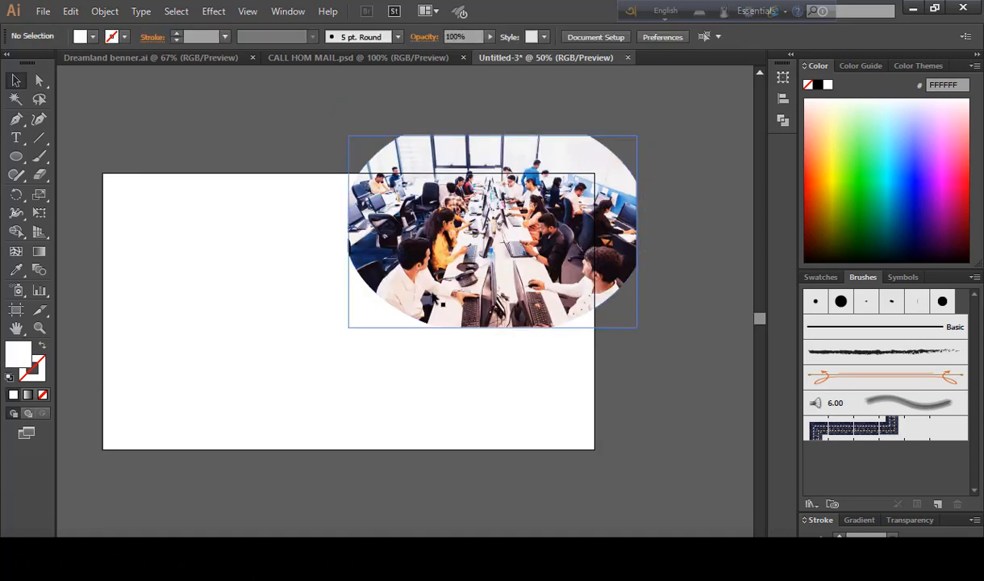
drag(432, 296, 448, 295)
click(646, 398)
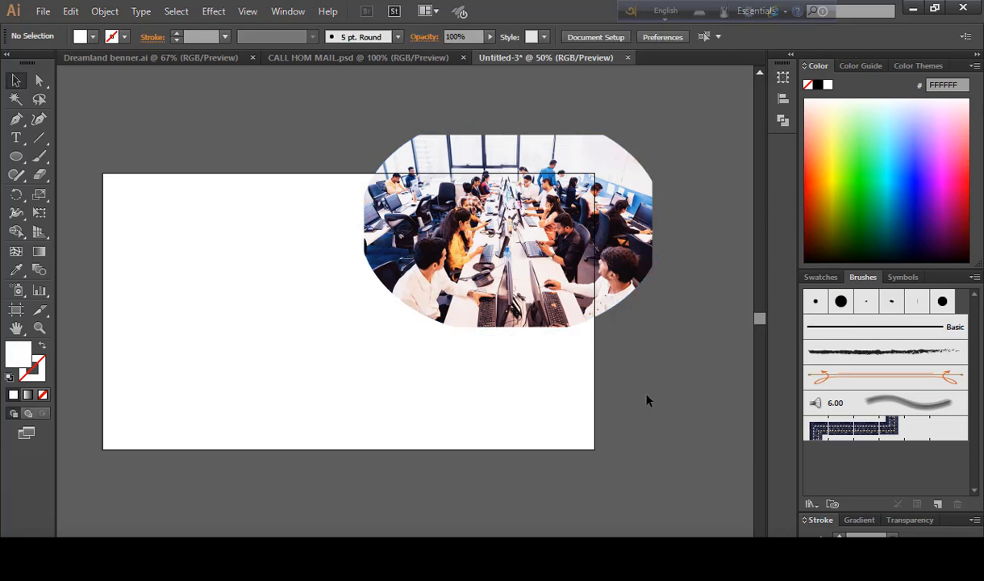
Draw a curved Pen path around the photo's lower edge up to the artboard's top
click(17, 120)
click(376, 173)
click(446, 325)
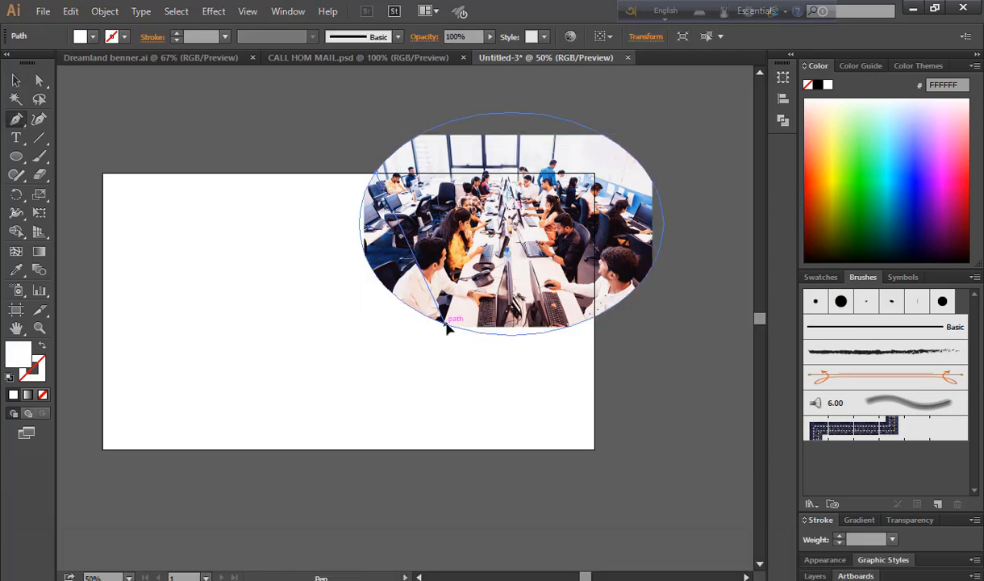
mouse_move(448, 325)
mouse_down()
mouse_move(586, 378)
mouse_move(575, 395)
mouse_move(565, 334)
mouse_move(440, 332)
mouse_move(449, 328)
mouse_up()
click(593, 325)
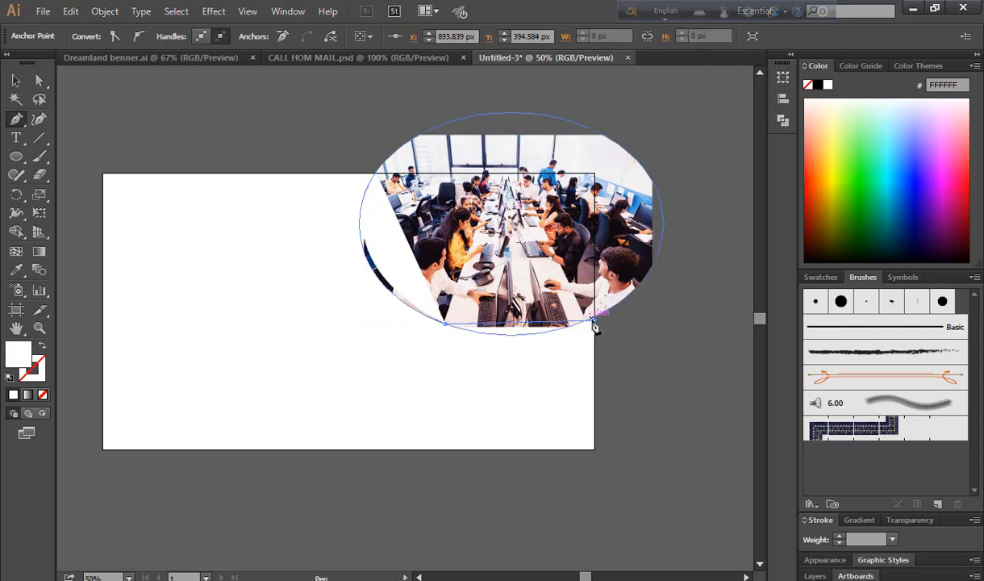
drag(591, 325, 235, 102)
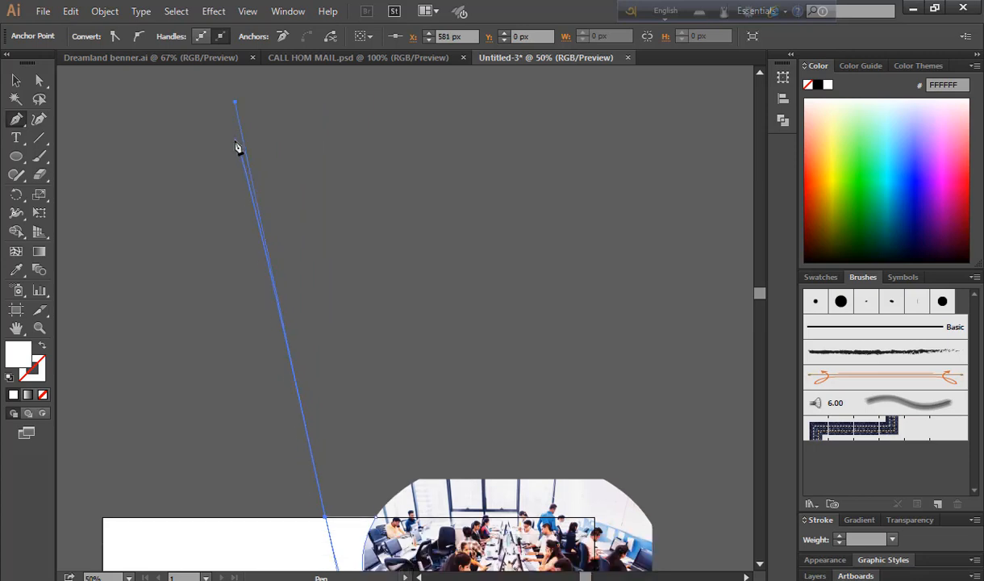
scroll(237, 145, down, 4)
key(ctrl+z)
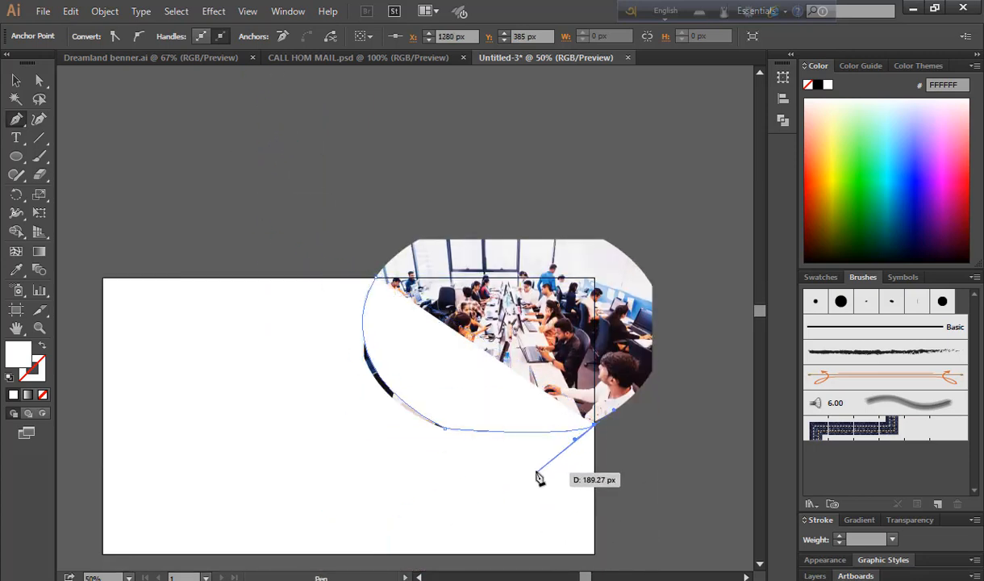
drag(539, 476, 343, 471)
click(458, 471)
drag(325, 279, 322, 88)
click(325, 303)
Fill the curved path with orange
key(v)
click(215, 155)
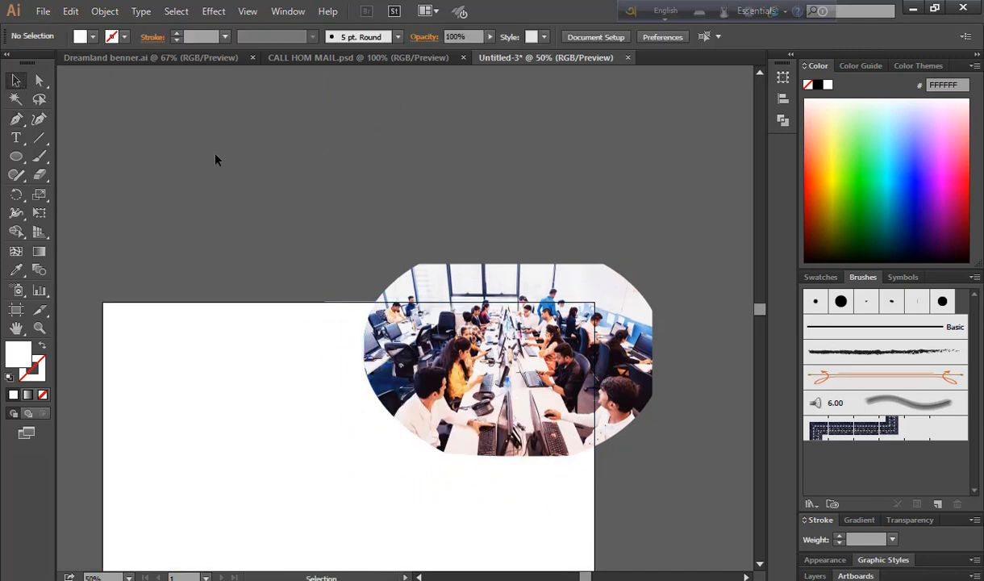
click(431, 494)
double_click(20, 363)
click(472, 202)
click(653, 200)
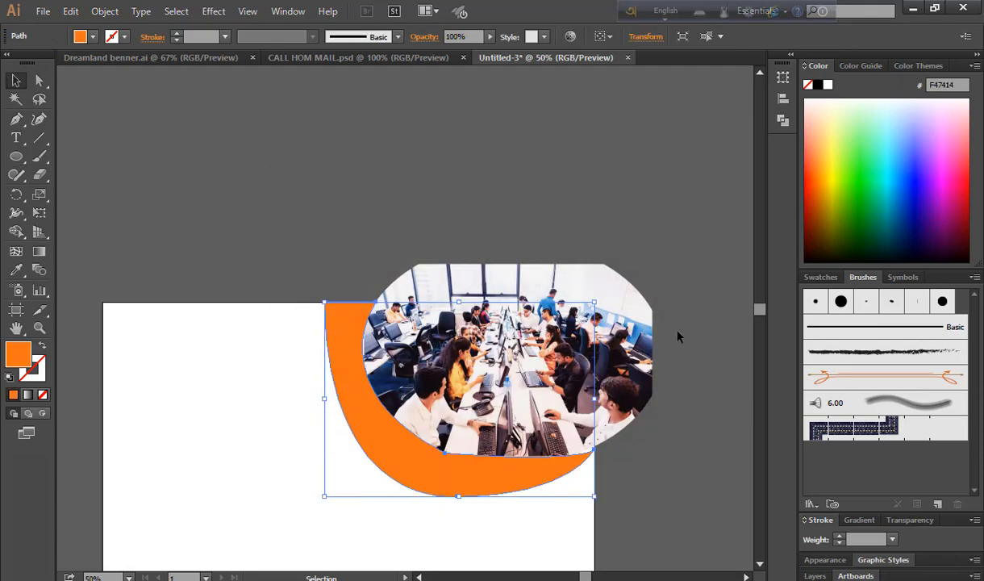
click(678, 334)
click(395, 450)
Adjust the orange shape's anchors and curves, then nudge it up slightly
key(a)
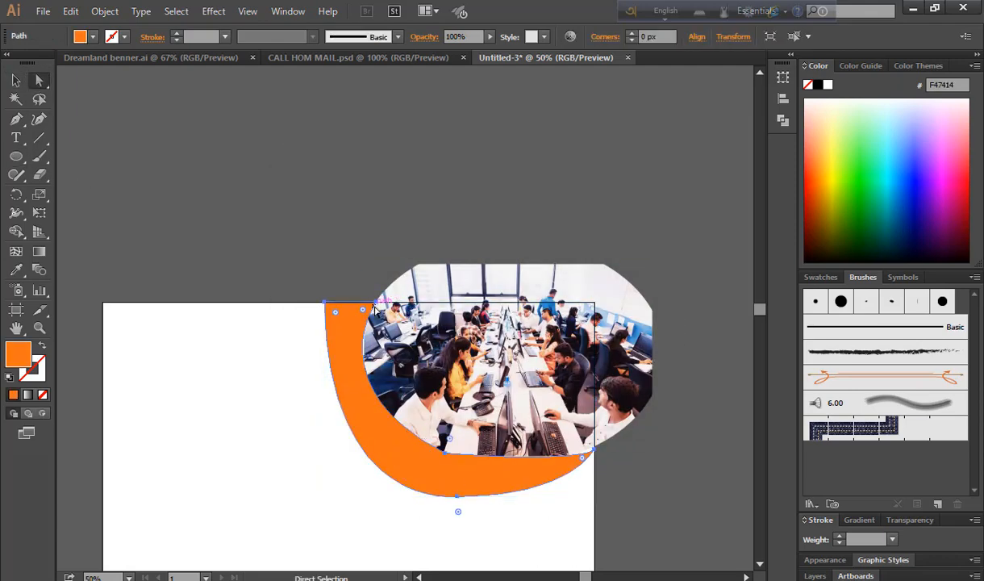
drag(373, 300, 304, 302)
scroll(536, 517, down, 5)
click(598, 414)
click(569, 383)
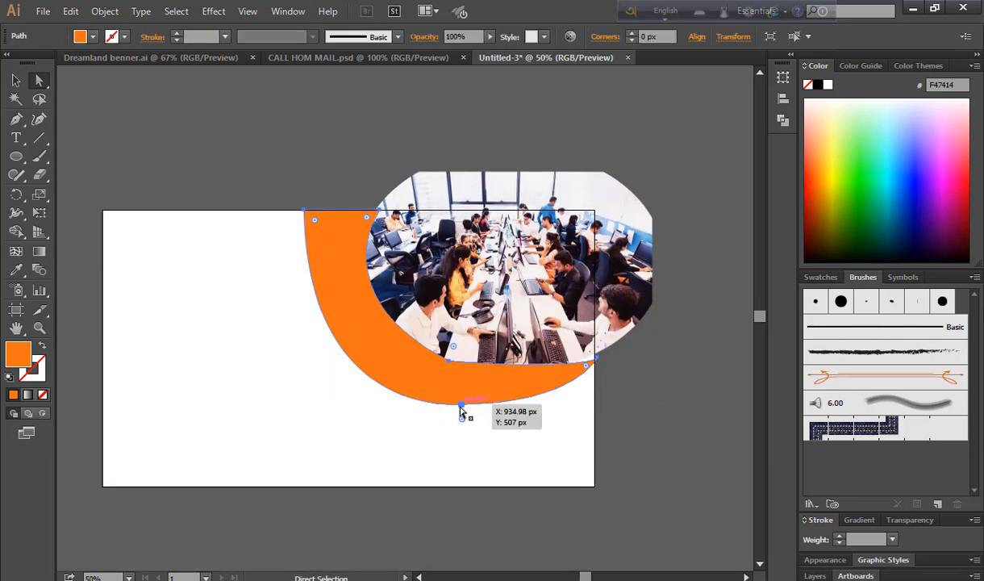
click(461, 404)
mouse_move(576, 404)
mouse_down()
mouse_move(564, 404)
mouse_move(572, 392)
mouse_up()
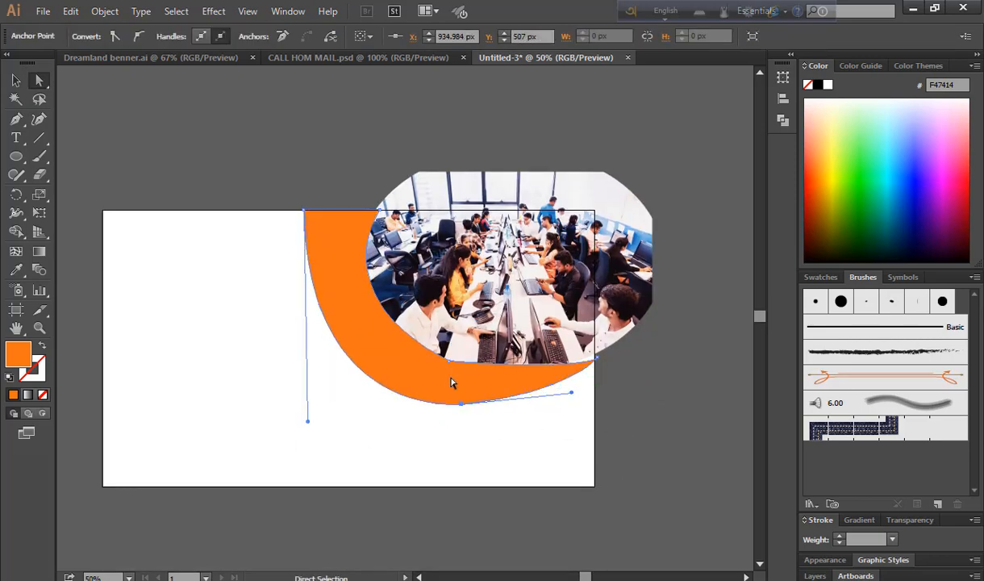
mouse_move(449, 361)
mouse_down()
mouse_move(441, 373)
mouse_move(440, 362)
mouse_up()
key(v)
click(81, 157)
click(479, 390)
key(Up)
key(Up)
key(Up)
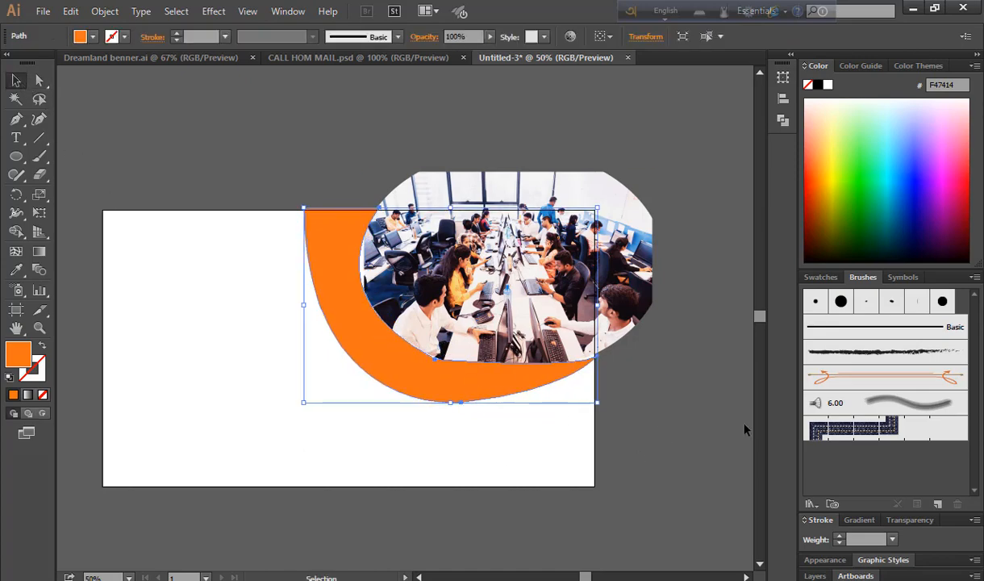
click(665, 374)
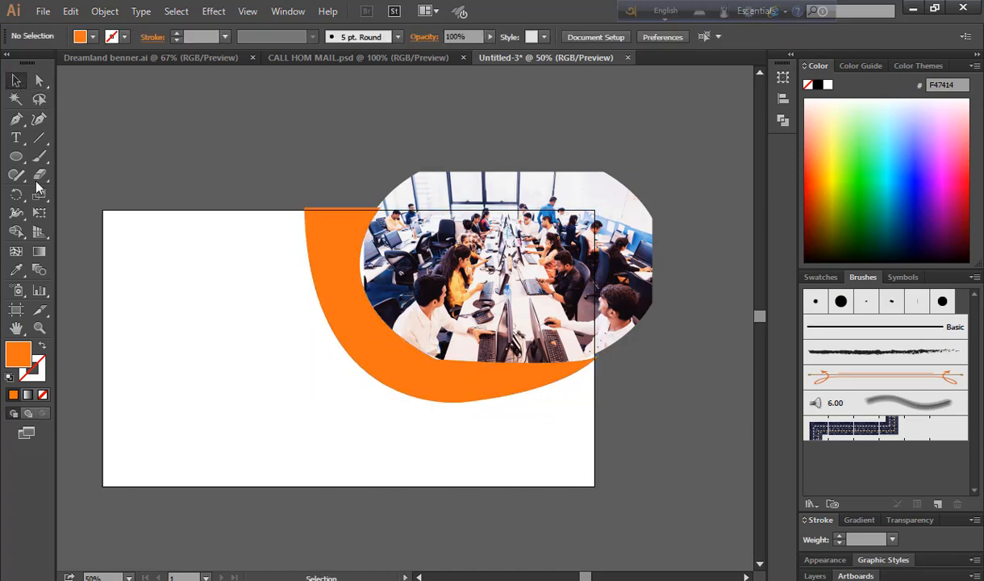
Draw and close a second curved swoosh path from the orange tip along the artboard edge
key(p)
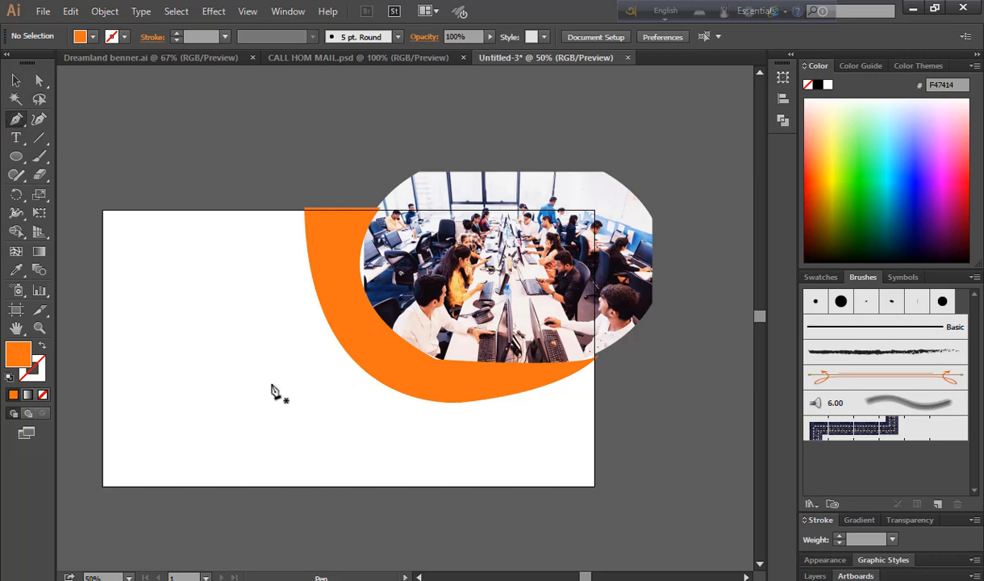
click(596, 354)
drag(379, 380, 252, 328)
click(379, 381)
drag(305, 209, 302, 97)
click(305, 209)
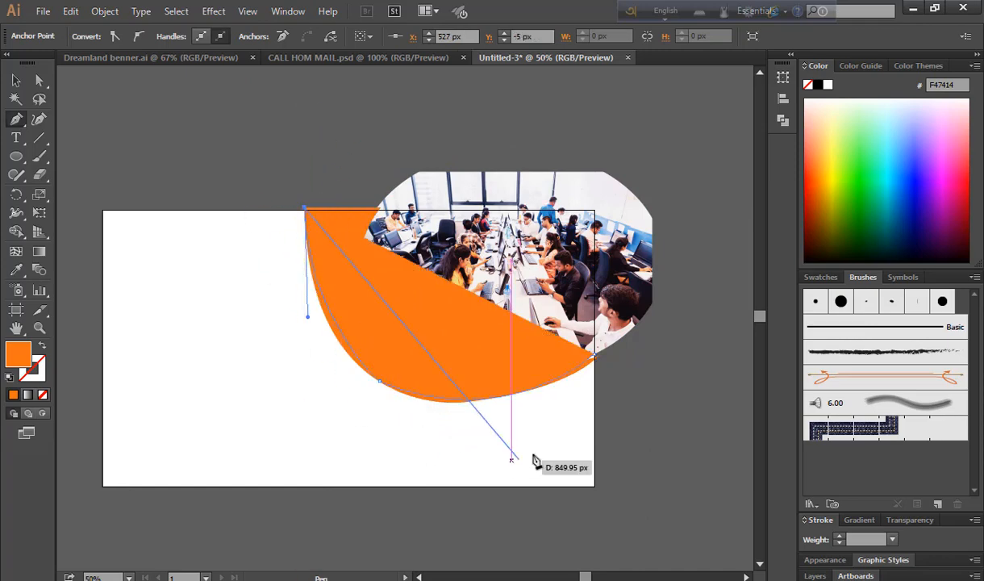
drag(594, 427, 742, 346)
click(399, 426)
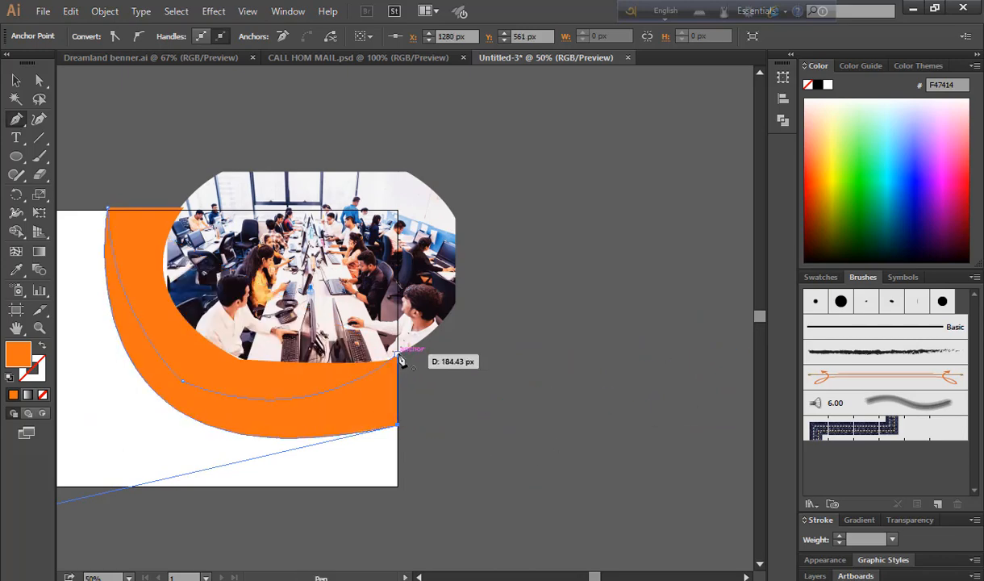
click(398, 358)
click(15, 80)
click(381, 476)
drag(380, 481, 529, 472)
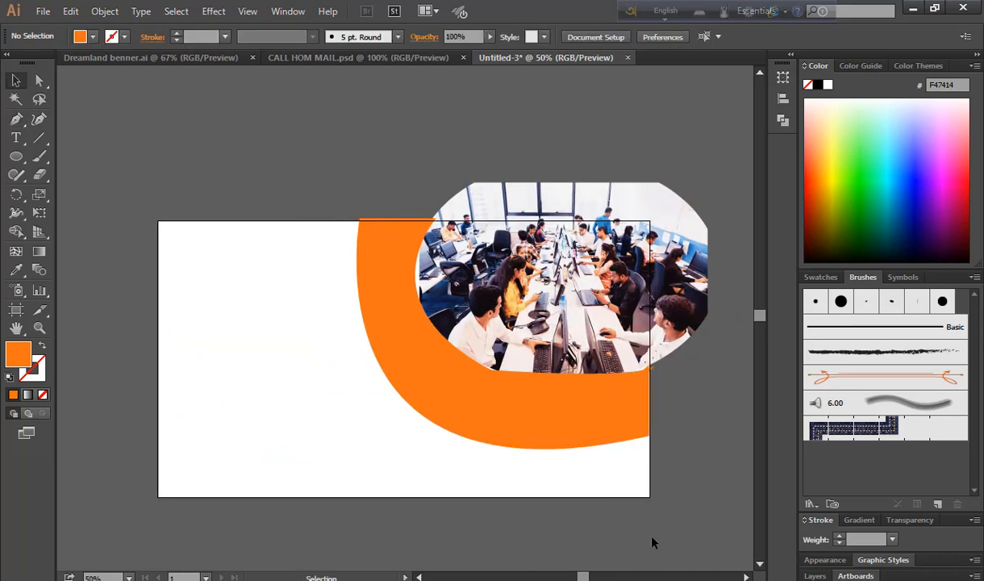
Fill the inner swoosh band with a darker orange
click(530, 402)
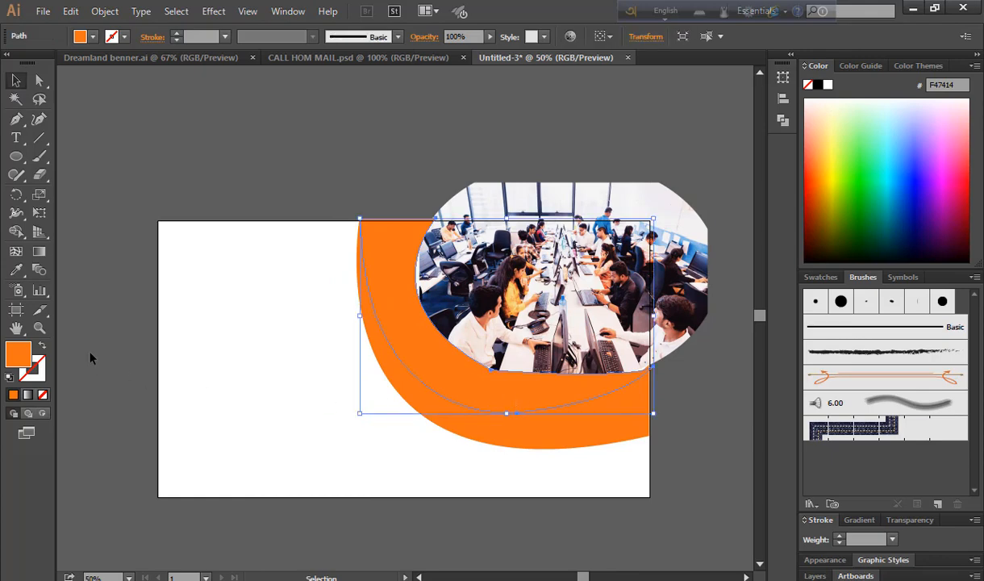
double_click(16, 353)
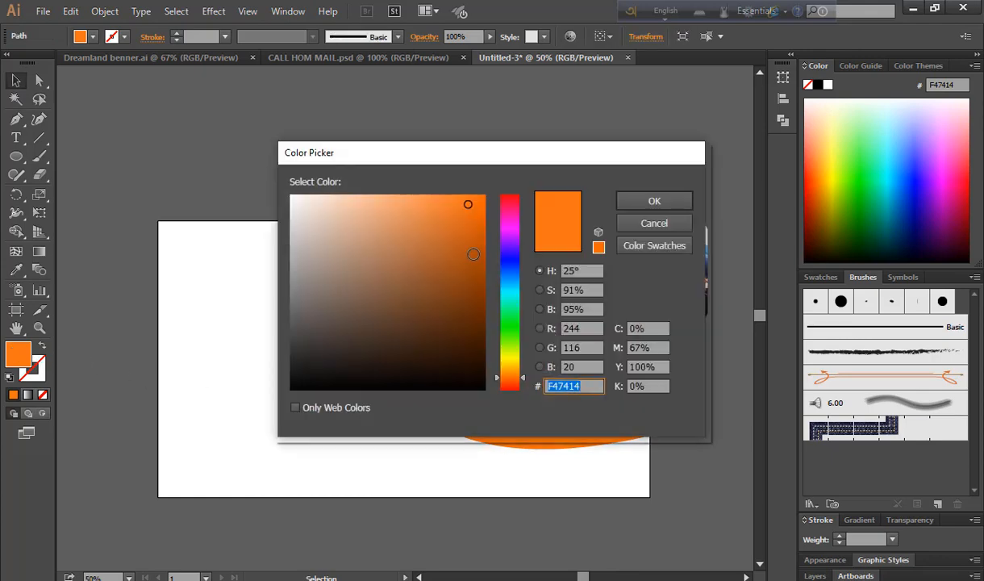
click(482, 229)
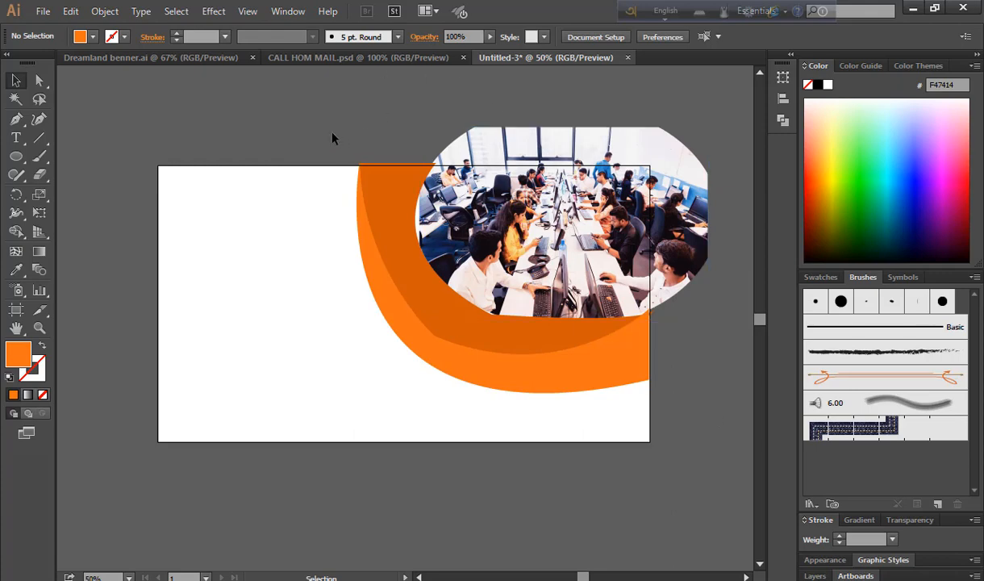
Scale the photo and swoosh down to 646.239 × 515.04 px and move them up-right
drag(334, 136, 680, 396)
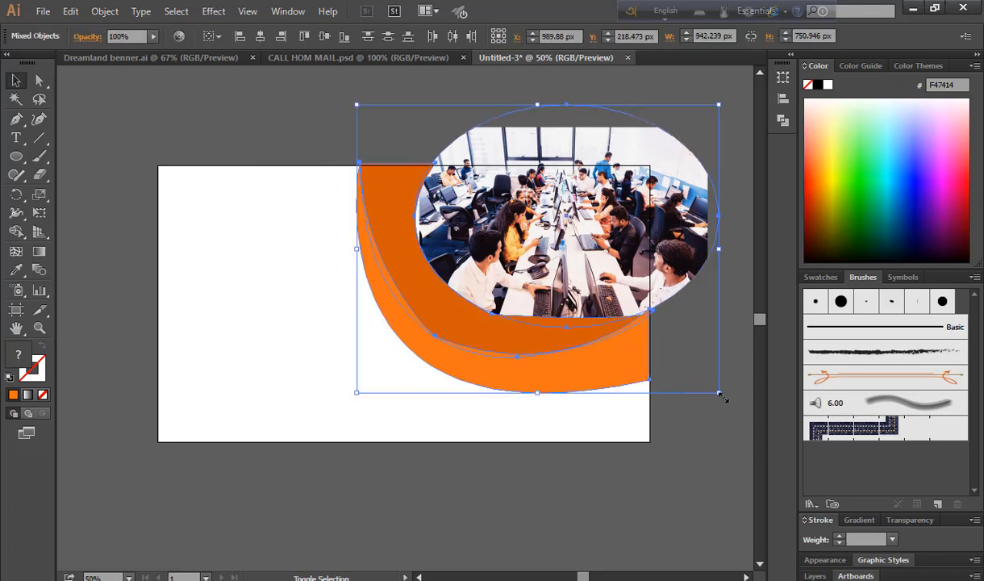
drag(722, 397, 660, 384)
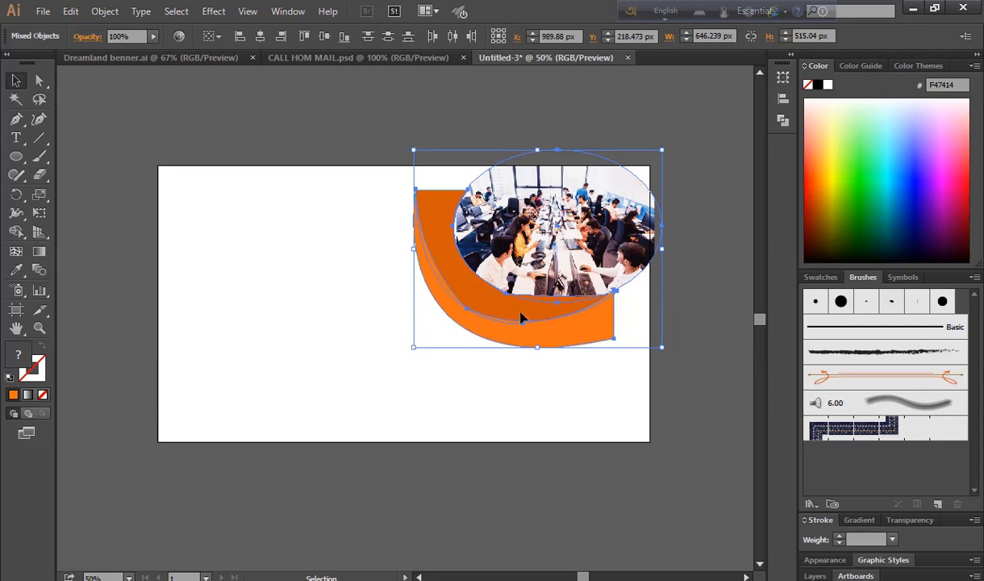
drag(521, 318, 572, 287)
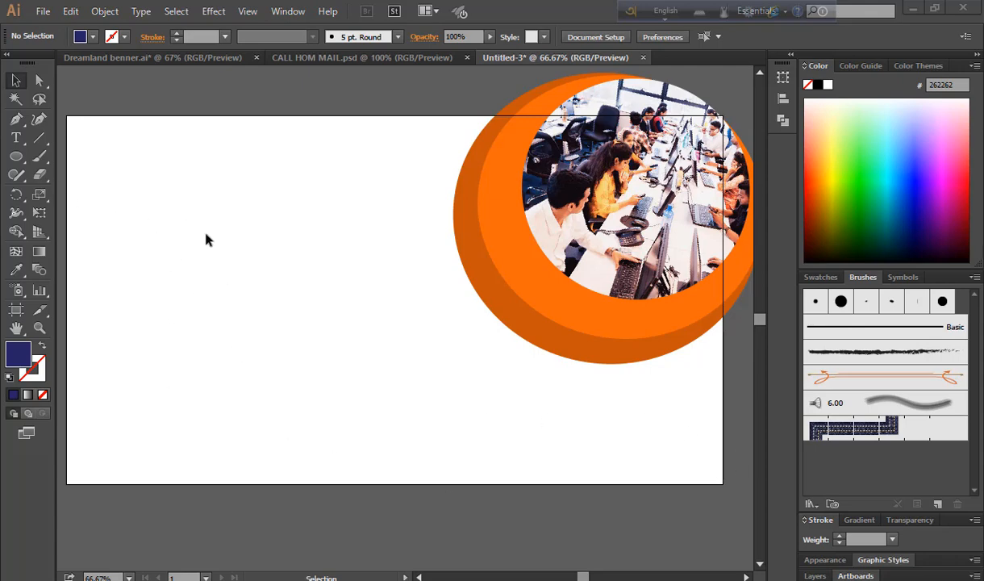
Draw a navy blue rectangle covering the whole artboard
click(18, 159)
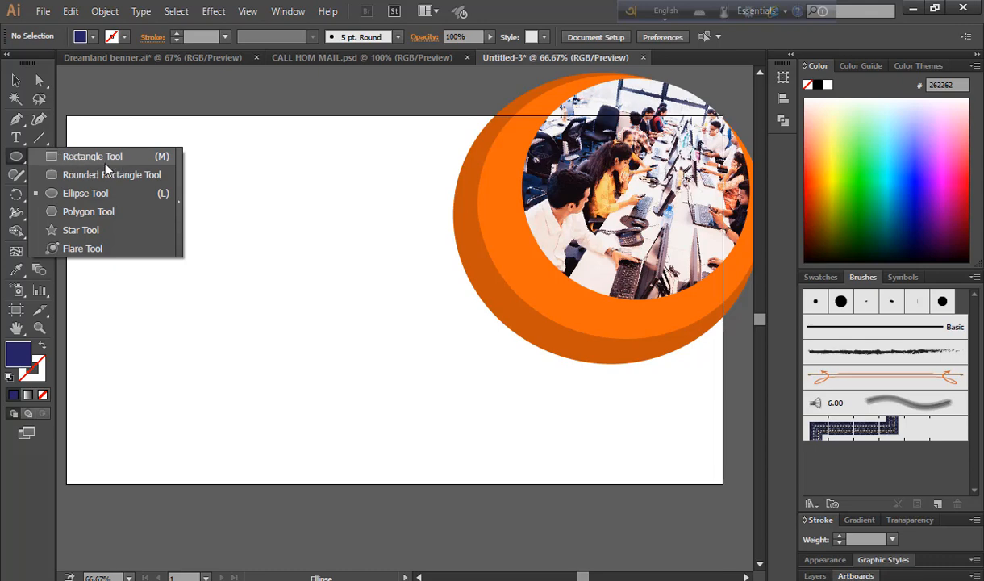
click(55, 159)
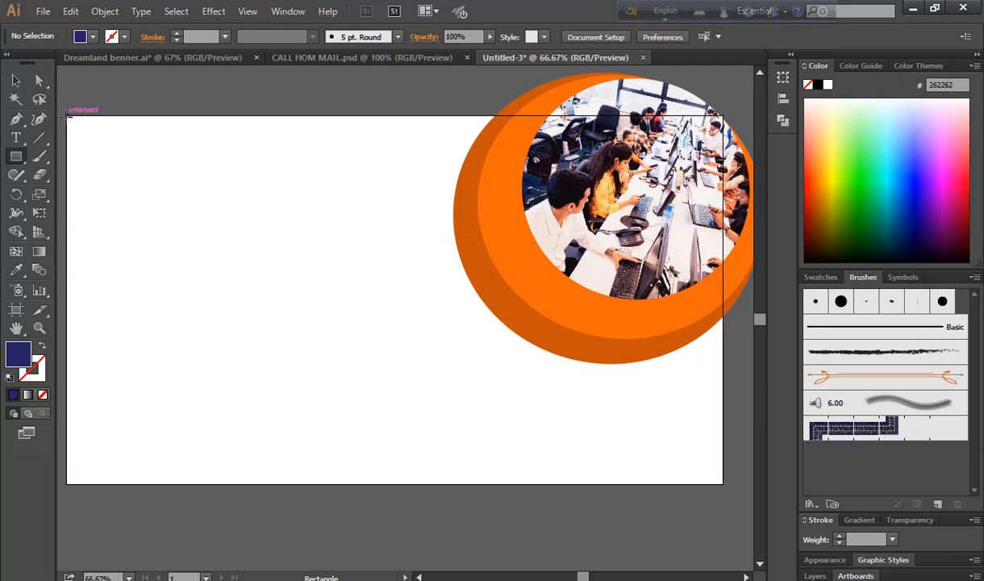
drag(66, 115, 723, 484)
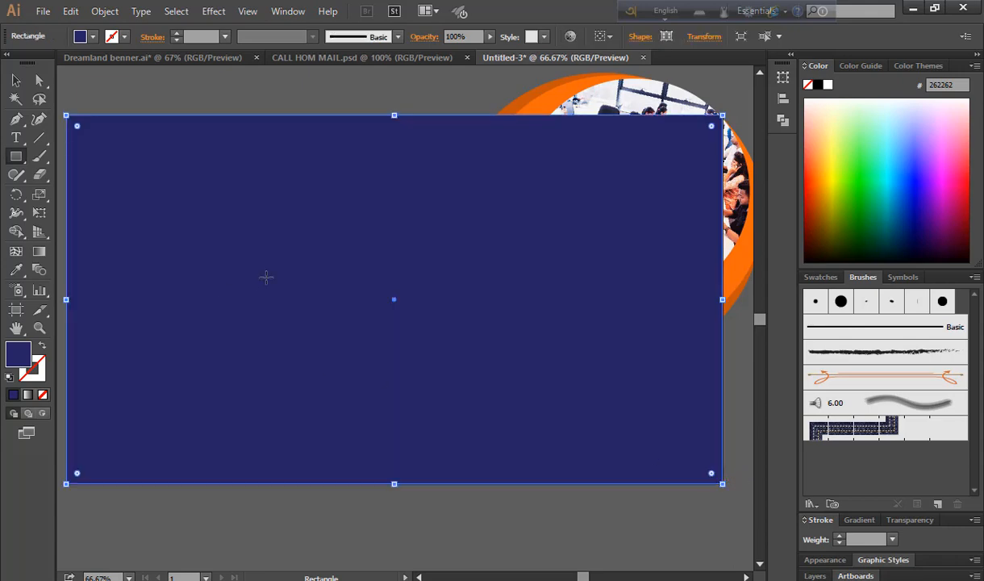
click(16, 81)
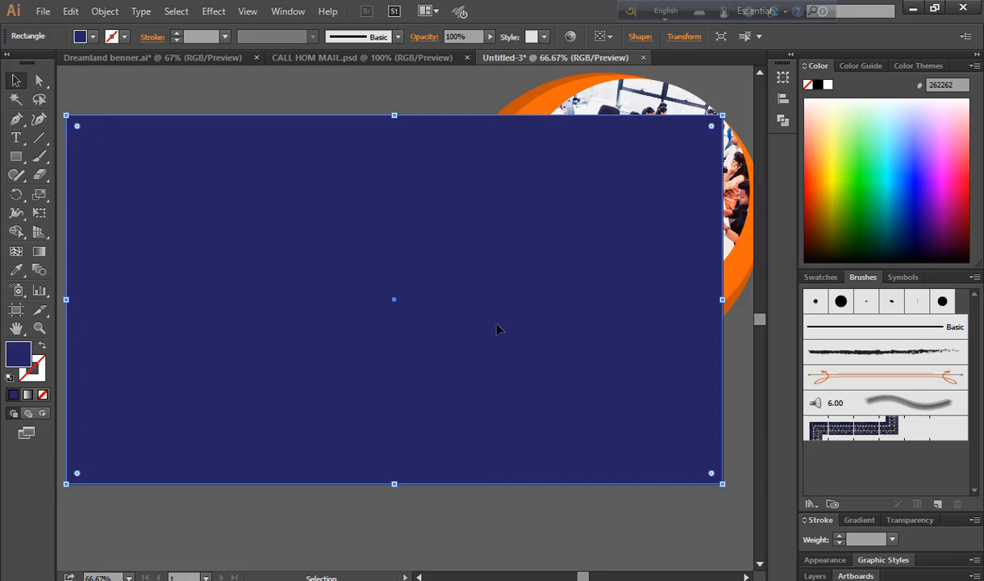
Send the navy rectangle to the back, behind the photo and swoosh, and hide its bounding box
right_click(505, 271)
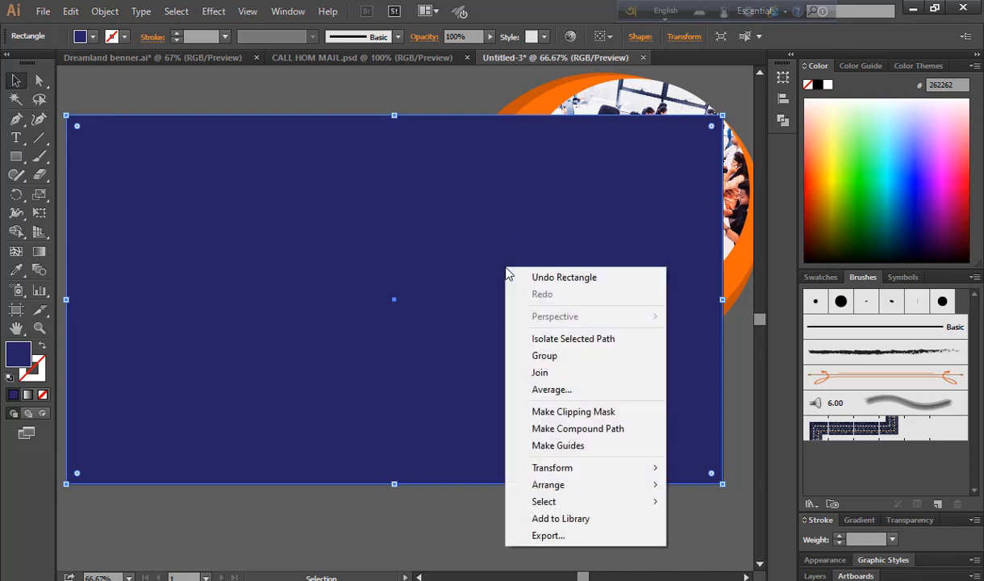
mouse_move(559, 490)
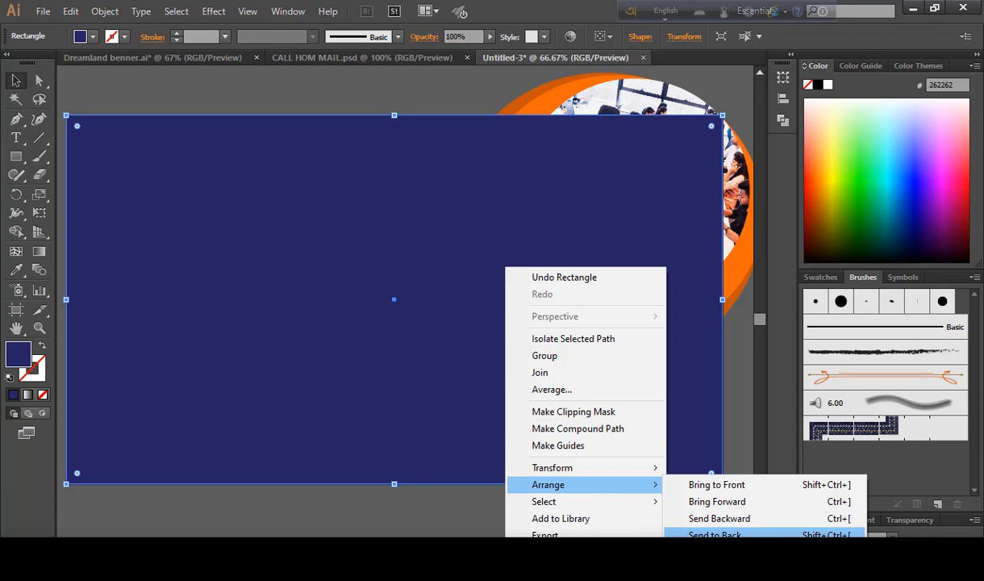
click(715, 534)
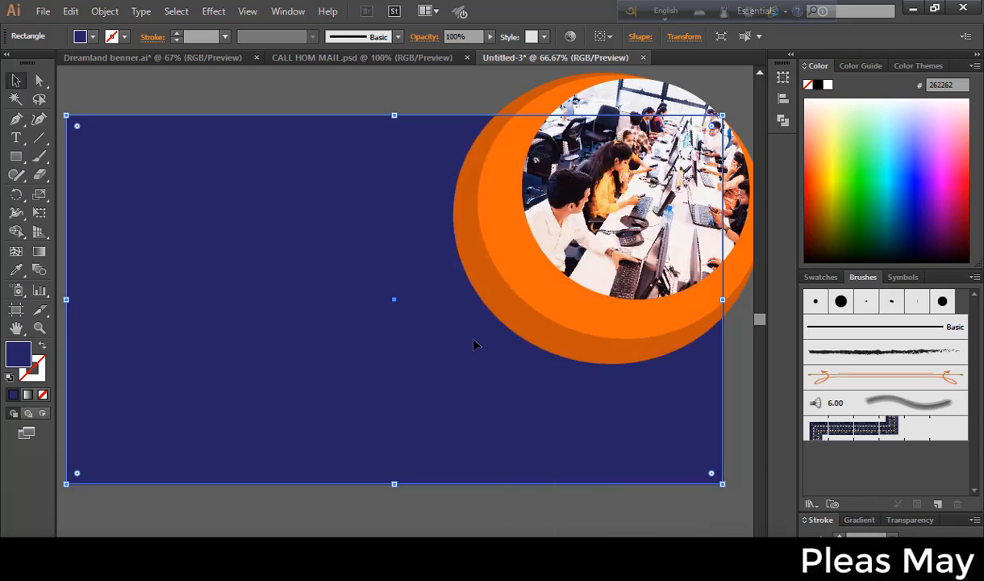
click(734, 401)
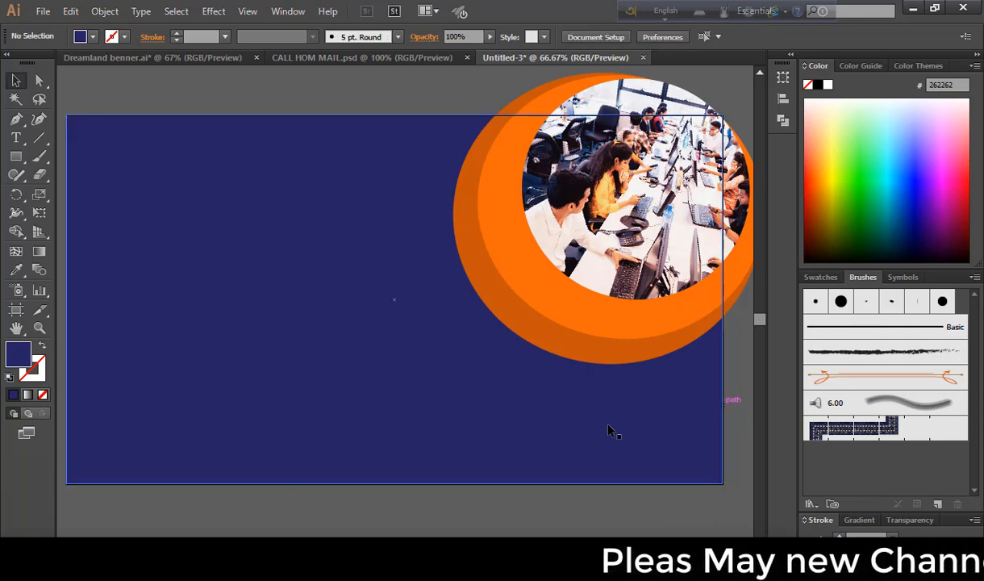
click(321, 292)
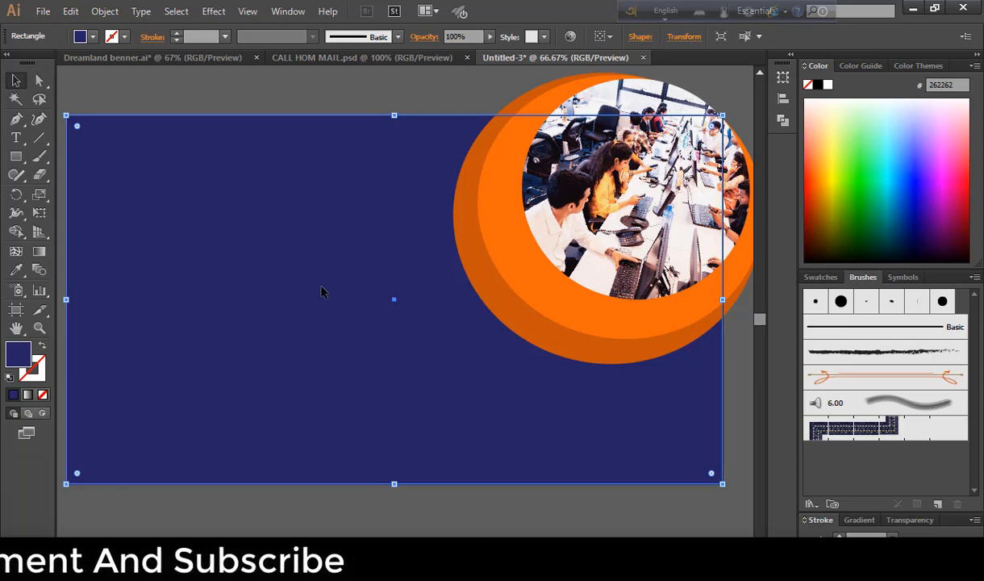
key(ctrl+shift+b)
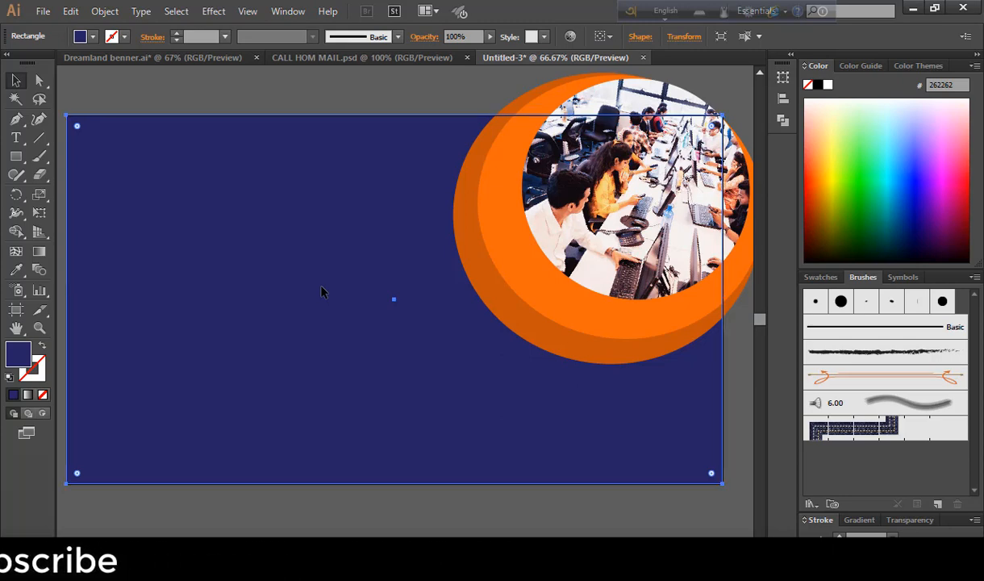
key(ctrl+shift+a)
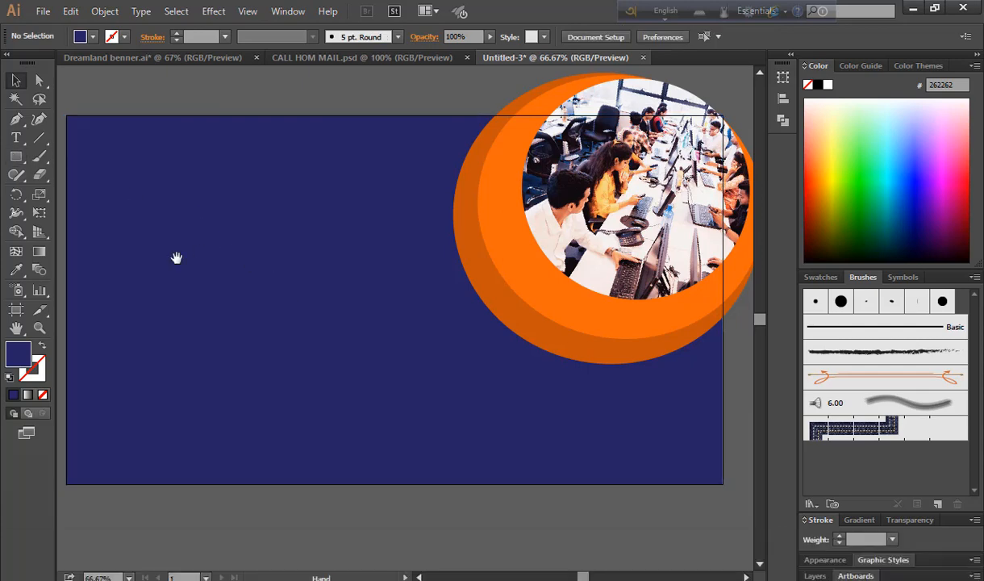
Draw a square from the artboard's top-left corner
drag(176, 259, 202, 271)
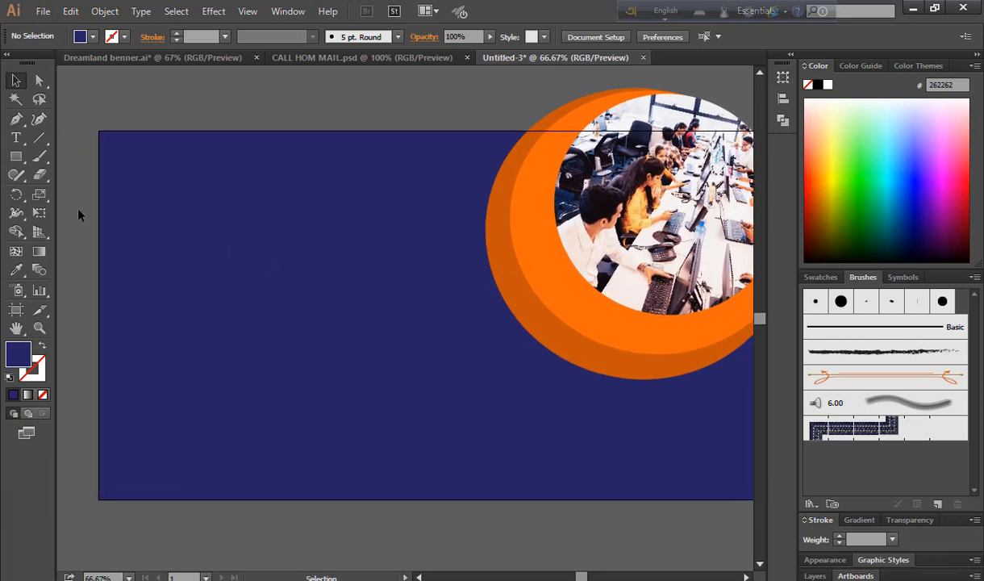
click(16, 157)
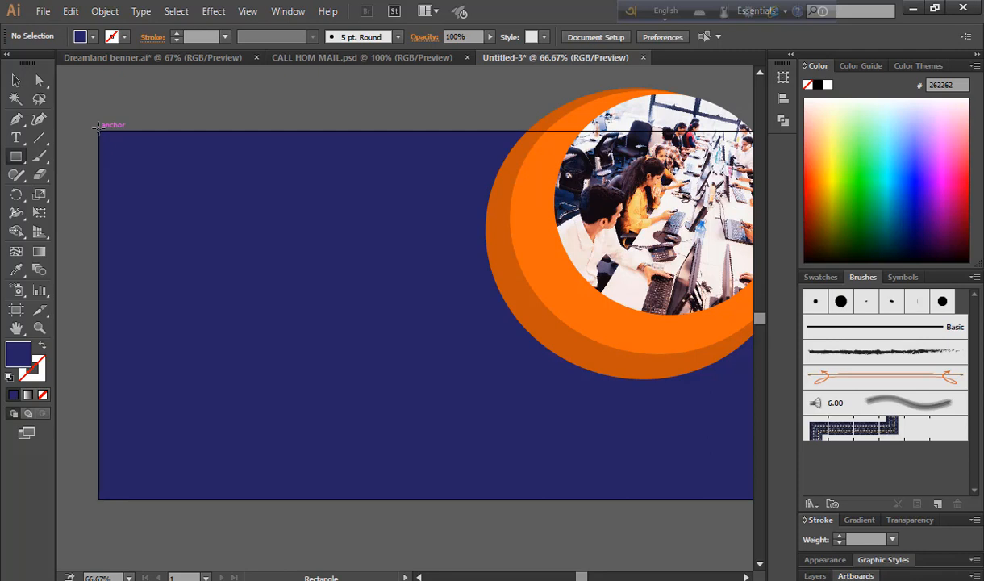
drag(98, 129, 222, 254)
click(16, 80)
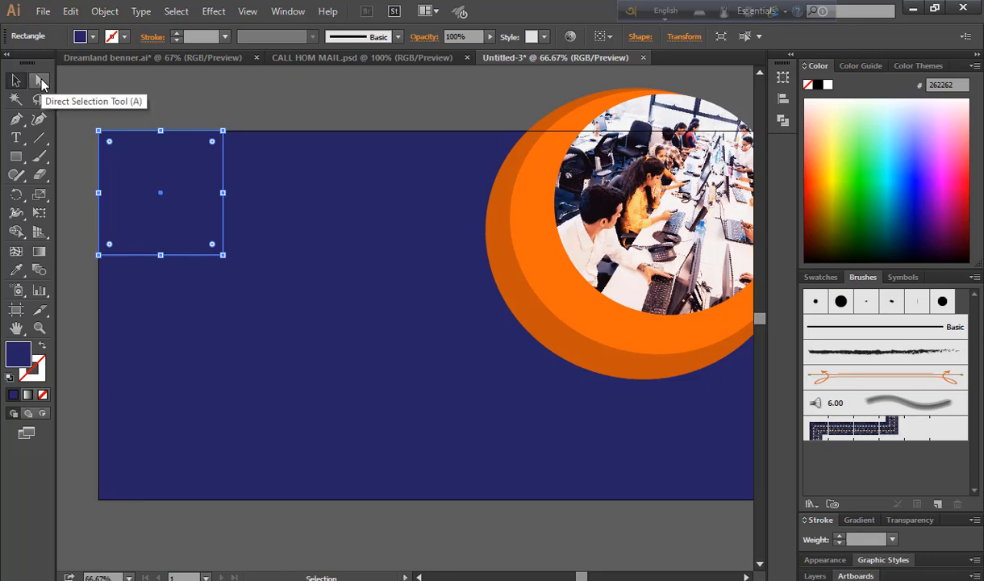
Drag the square's bottom-right anchor up-left into a slanted corner shape and enlarge it slightly
click(41, 83)
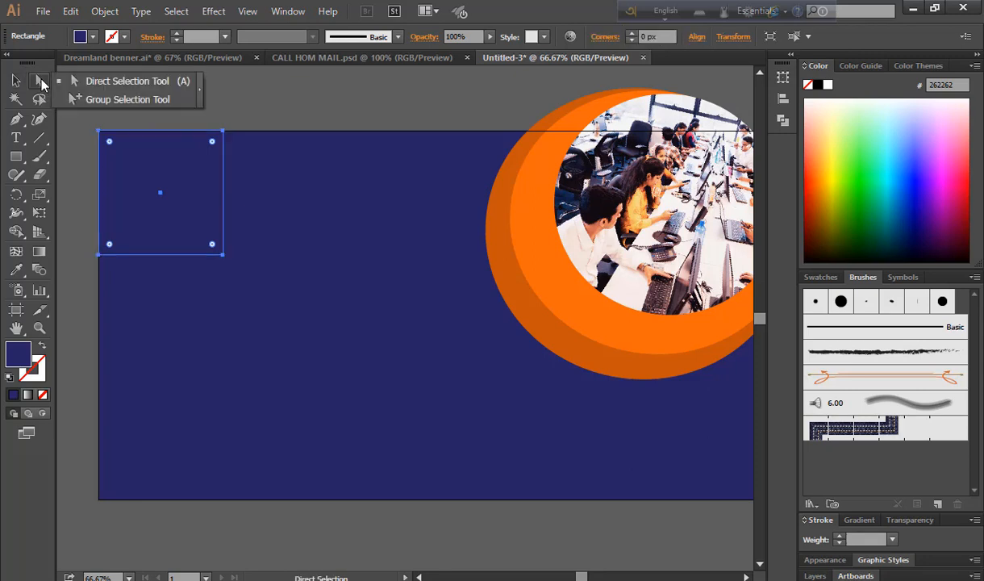
click(123, 87)
click(224, 255)
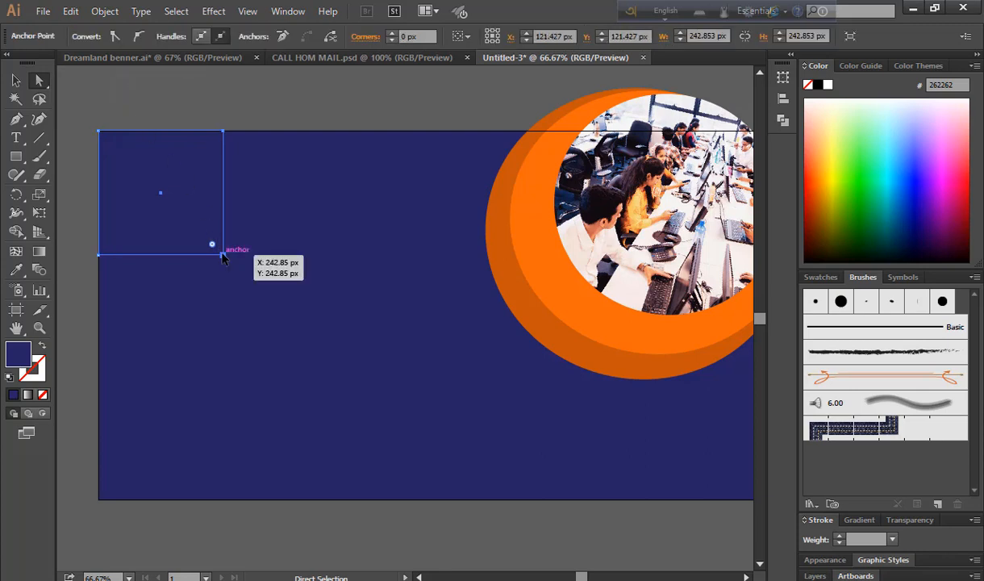
click(224, 256)
drag(223, 256, 146, 173)
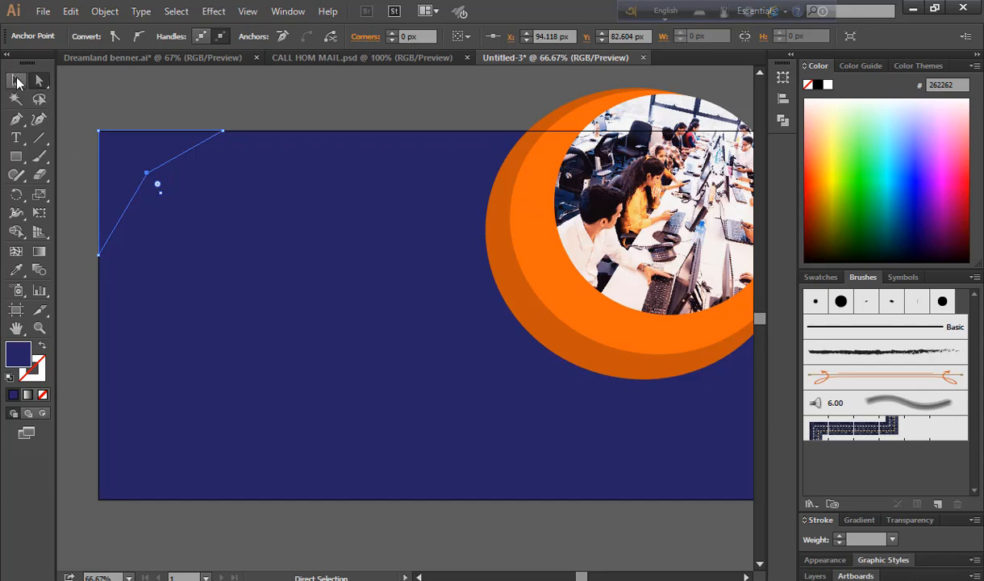
click(17, 80)
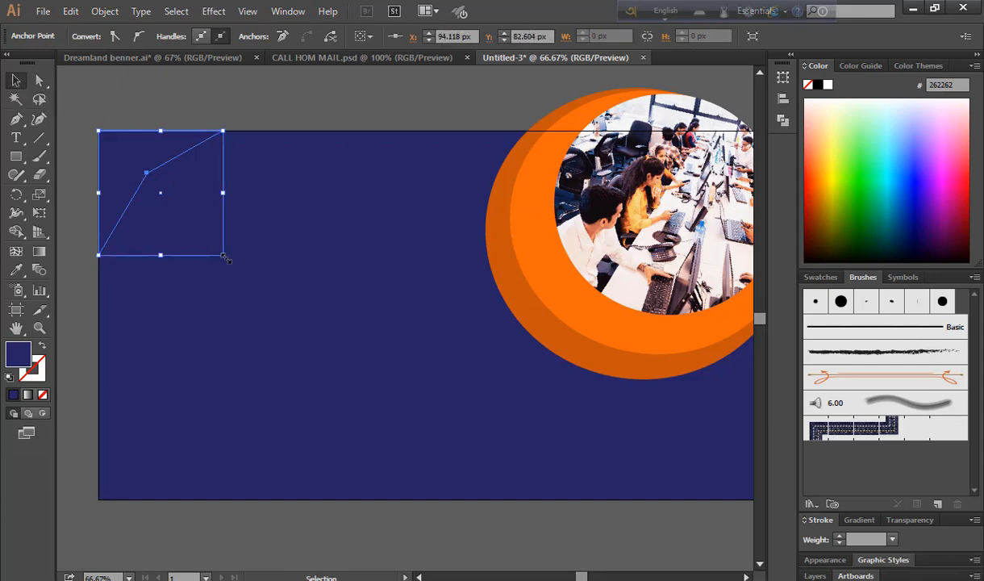
drag(225, 258, 246, 276)
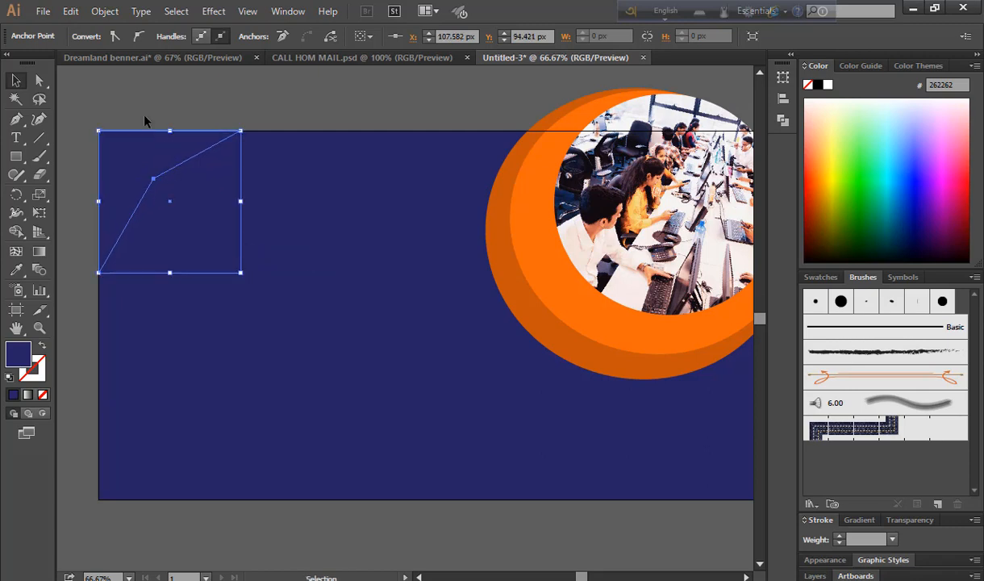
Set the slanted corner shape's fill to White
click(136, 98)
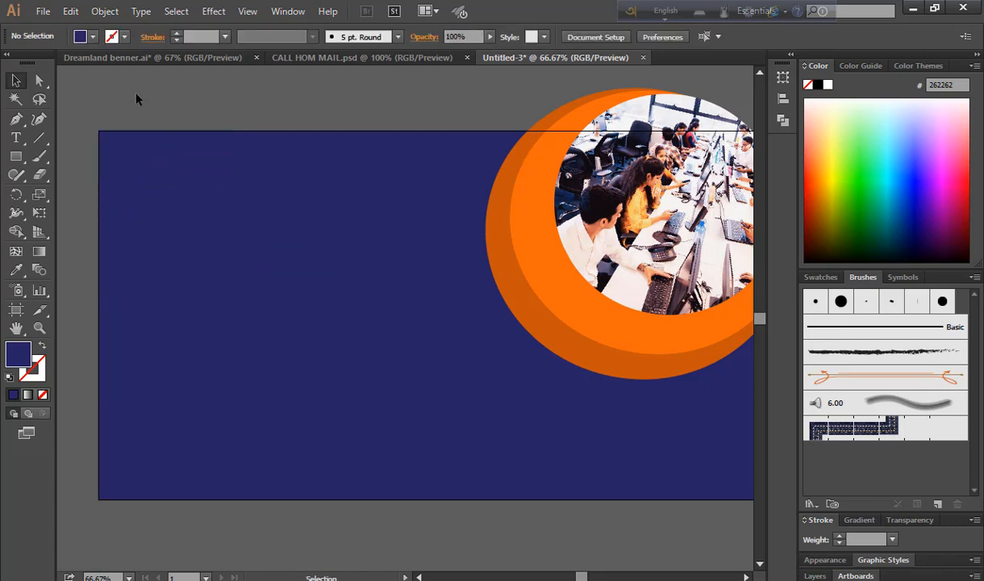
click(165, 172)
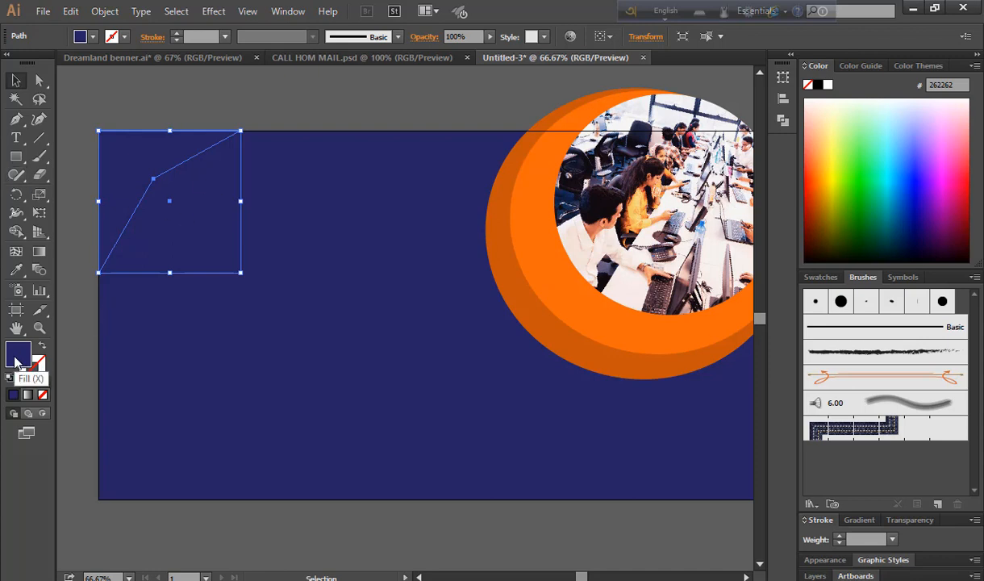
click(93, 36)
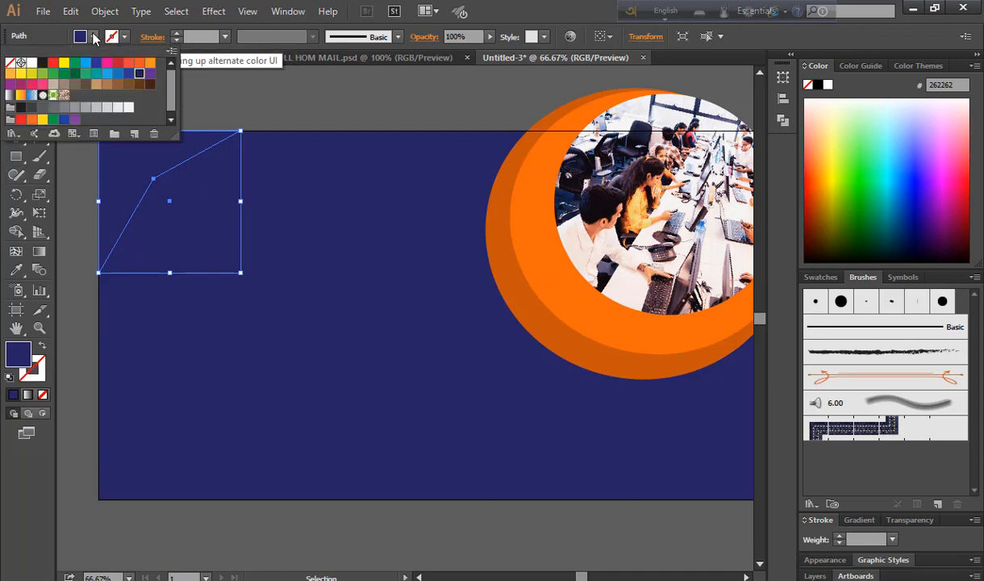
click(33, 64)
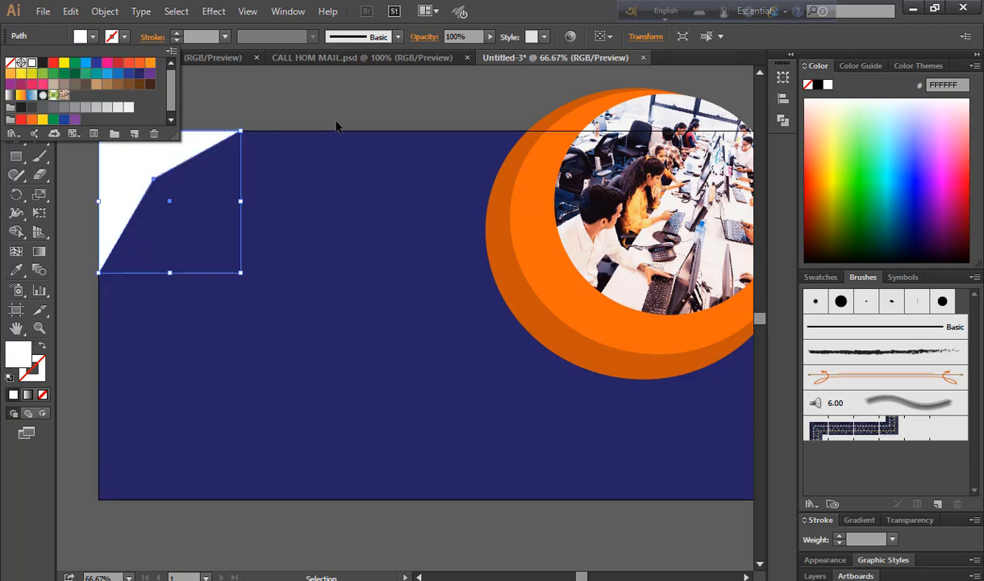
click(323, 101)
click(74, 162)
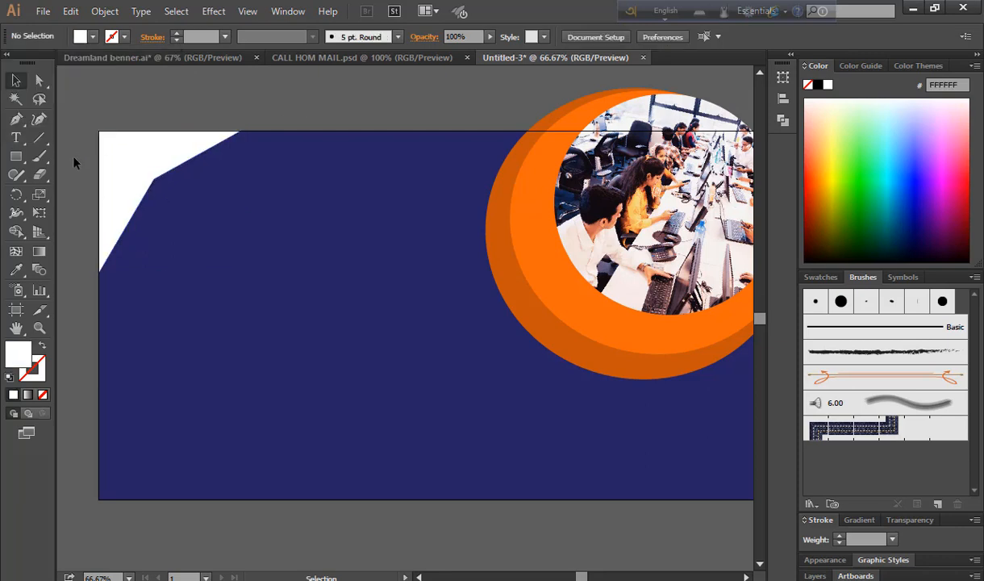
click(140, 200)
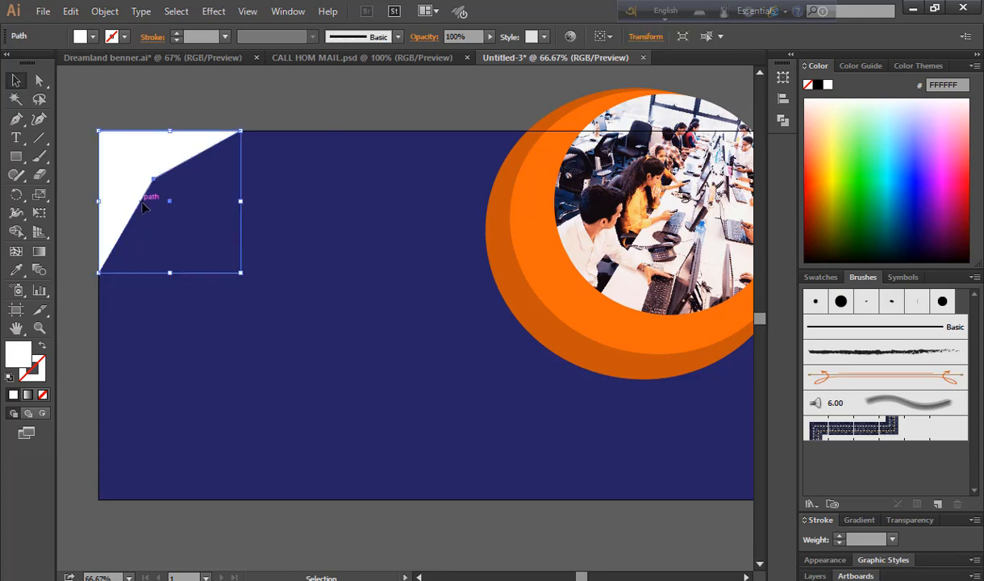
key(a)
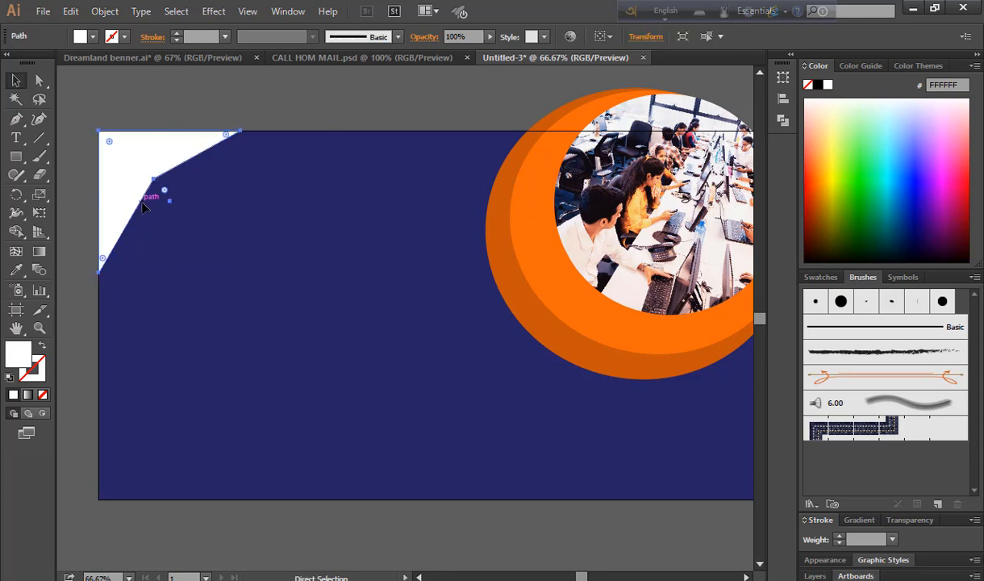
key(ctrl+2)
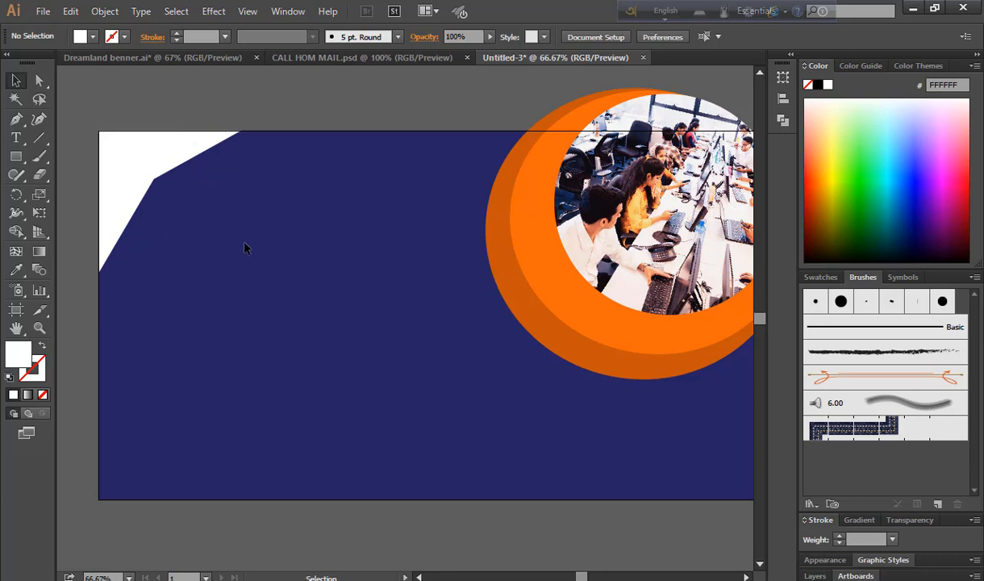
Draw a 289.395 px circle at the top-left, overlapping the white corner shape
drag(16, 156, 87, 196)
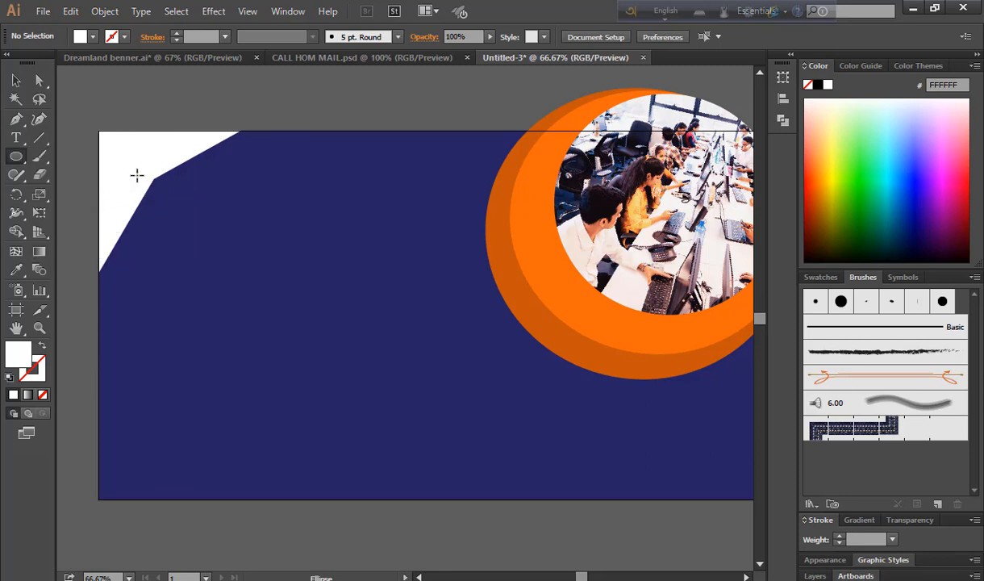
drag(137, 167, 255, 315)
click(16, 80)
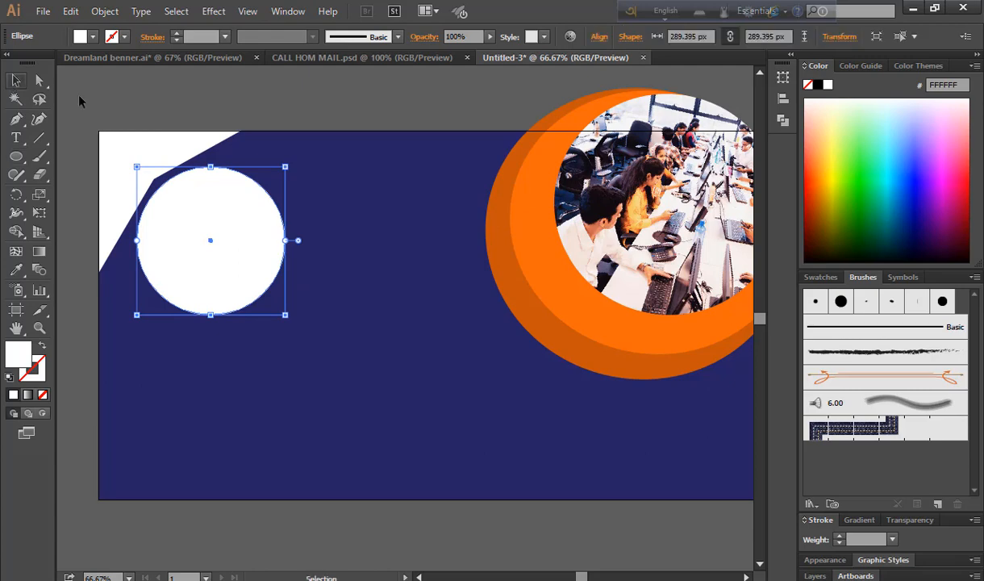
drag(243, 265, 219, 238)
click(114, 36)
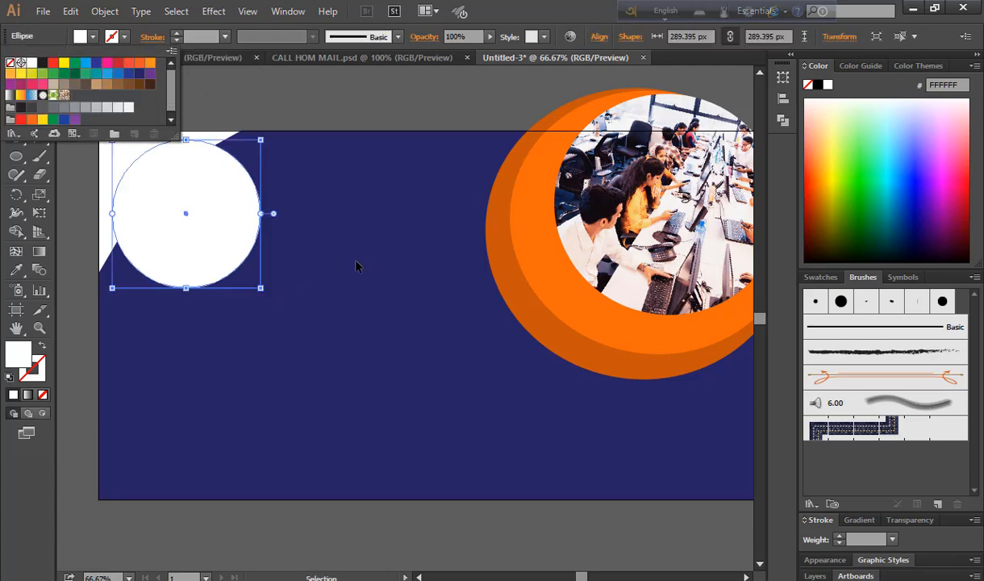
click(38, 257)
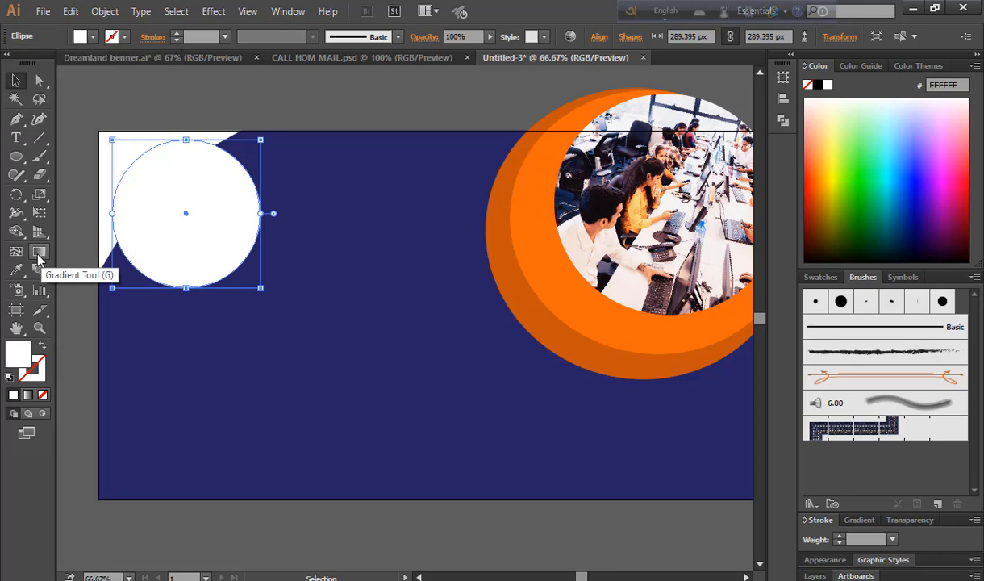
click(38, 256)
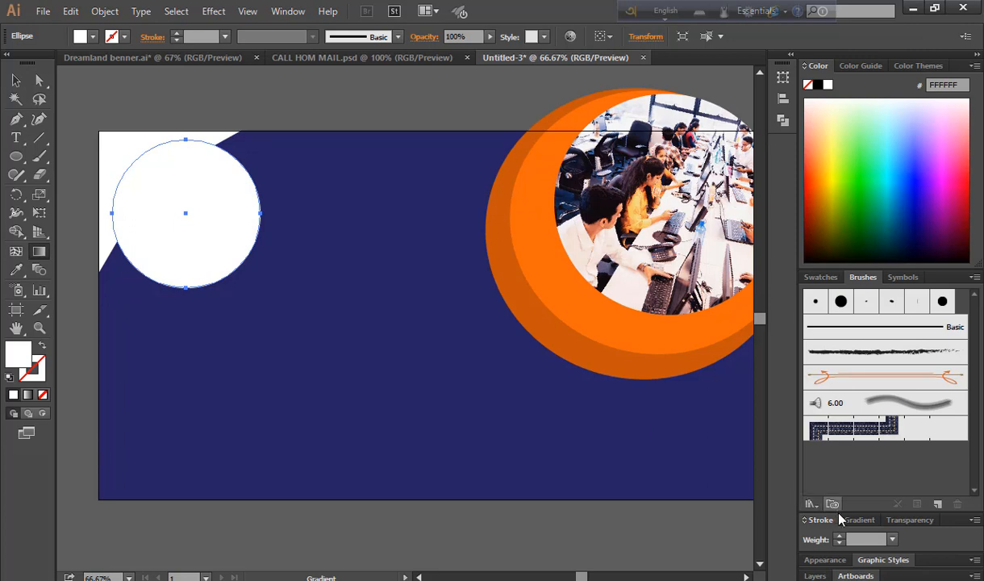
Apply a linear gradient to the circle, ending in dark blue
click(860, 522)
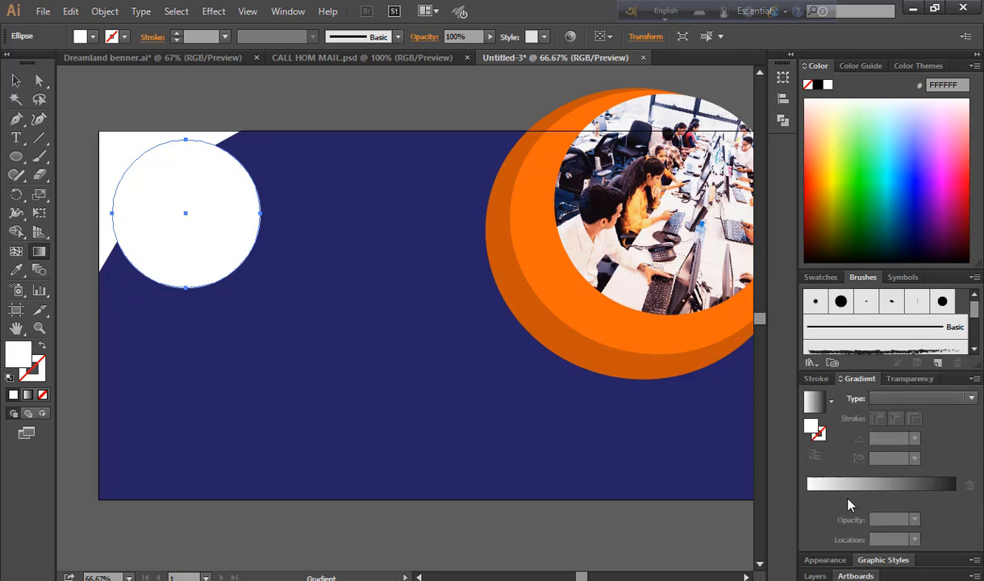
click(858, 487)
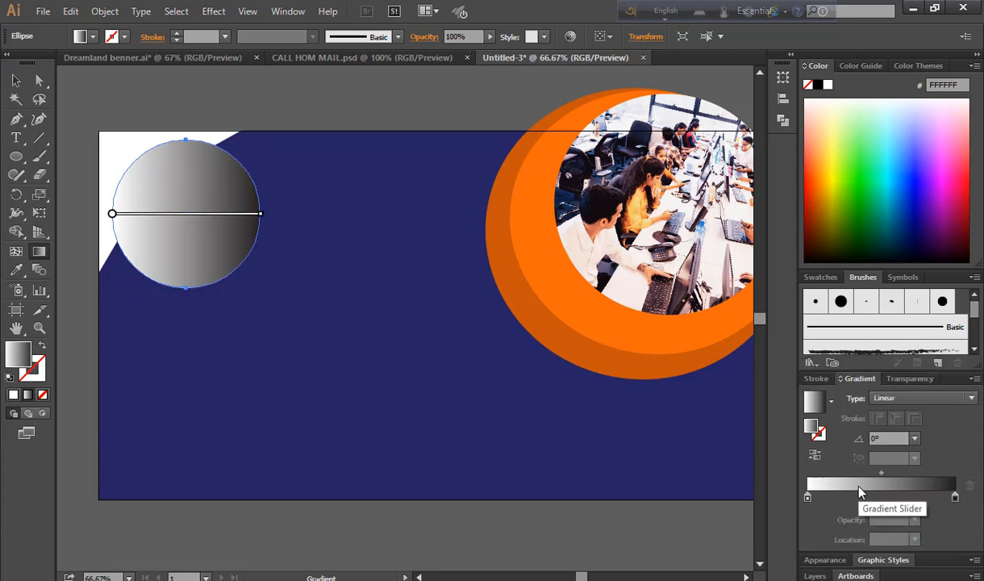
click(125, 36)
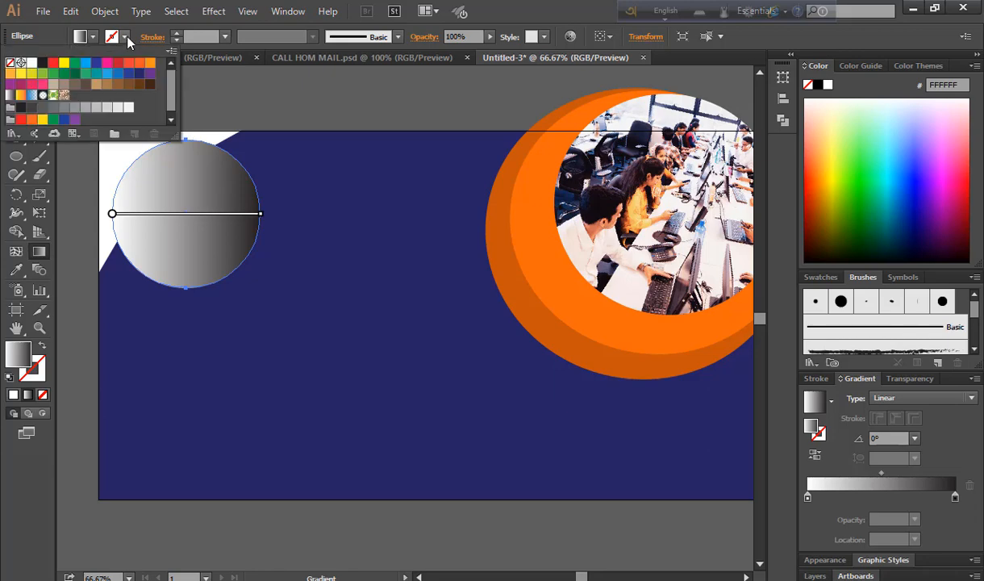
double_click(955, 496)
click(863, 351)
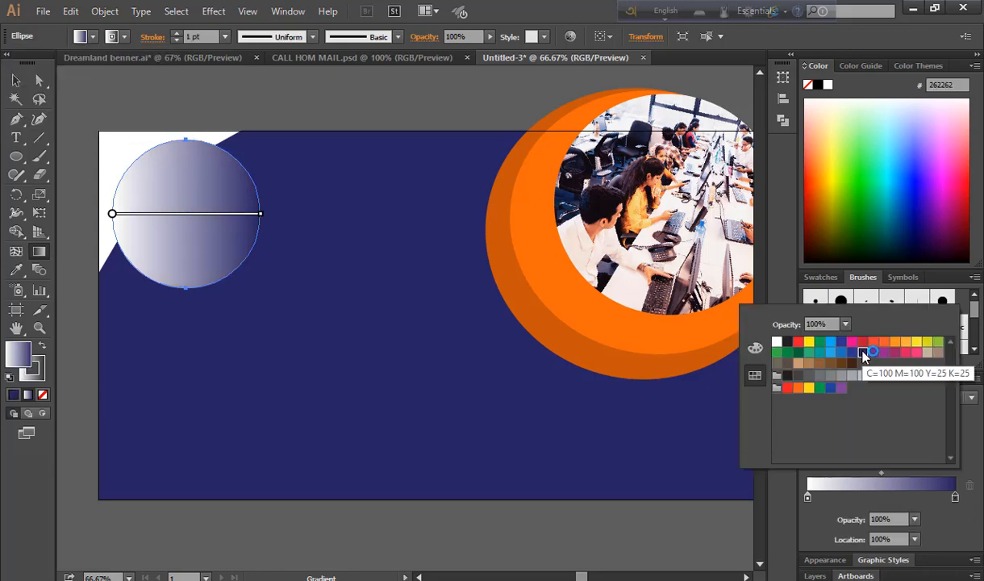
click(808, 498)
double_click(807, 498)
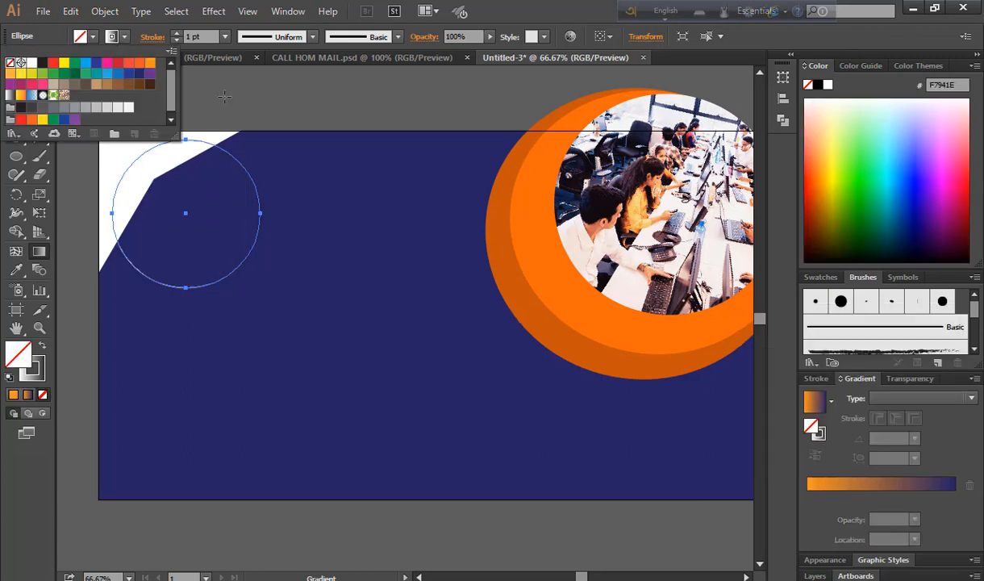
Remove the circle's fill, give it a 7 pt stroke, and apply the gradient to the stroke
click(64, 142)
click(18, 80)
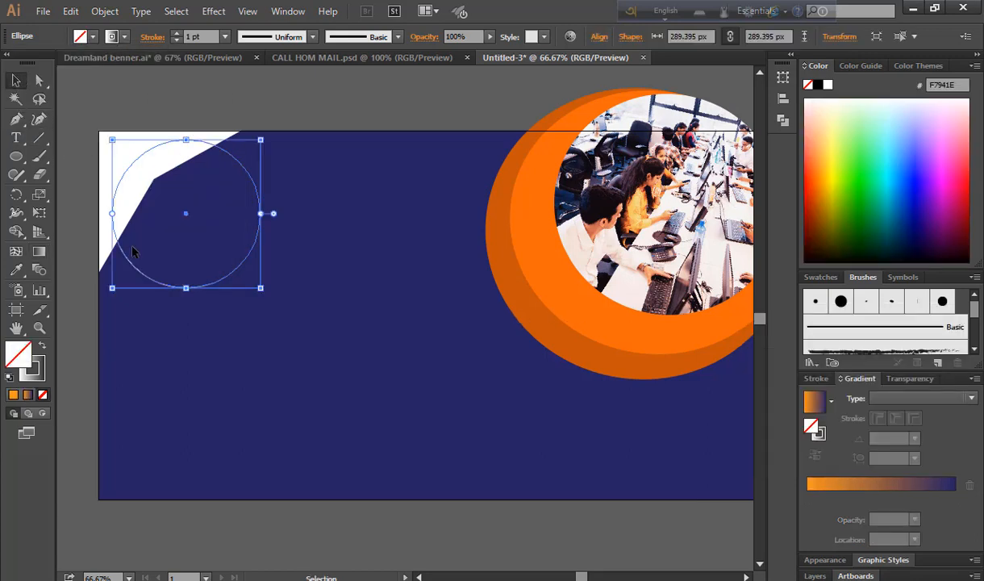
click(225, 36)
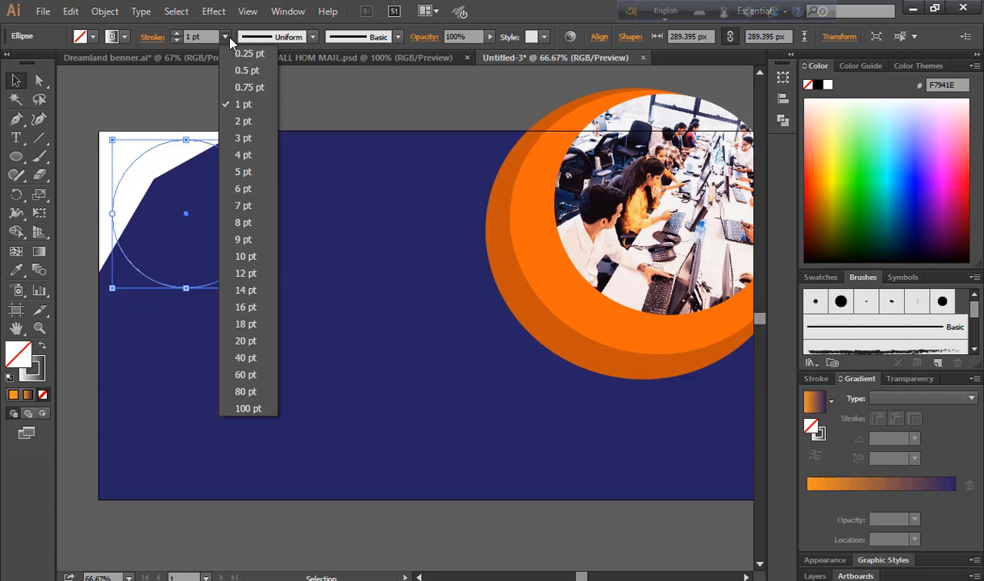
click(246, 189)
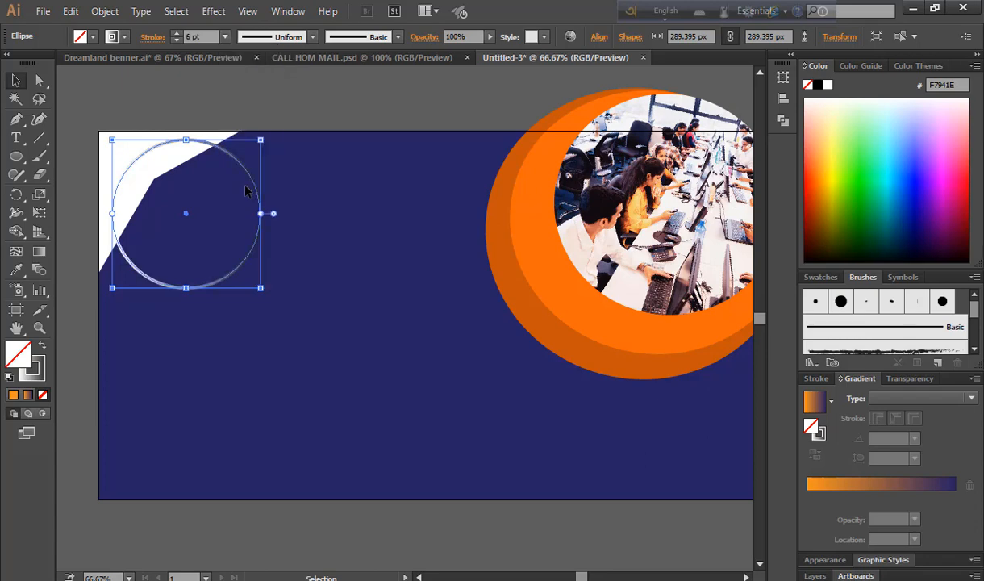
click(225, 37)
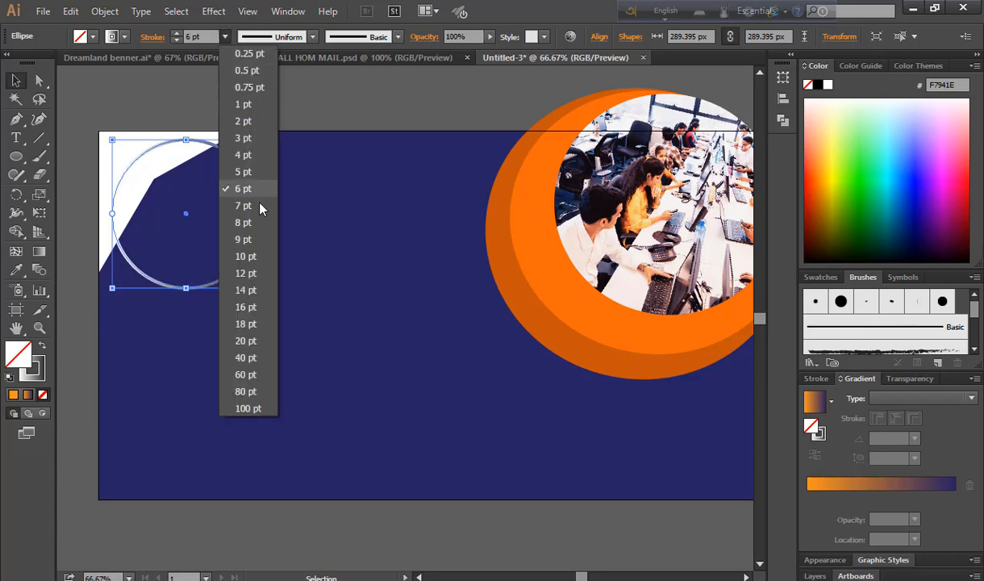
click(246, 208)
click(145, 89)
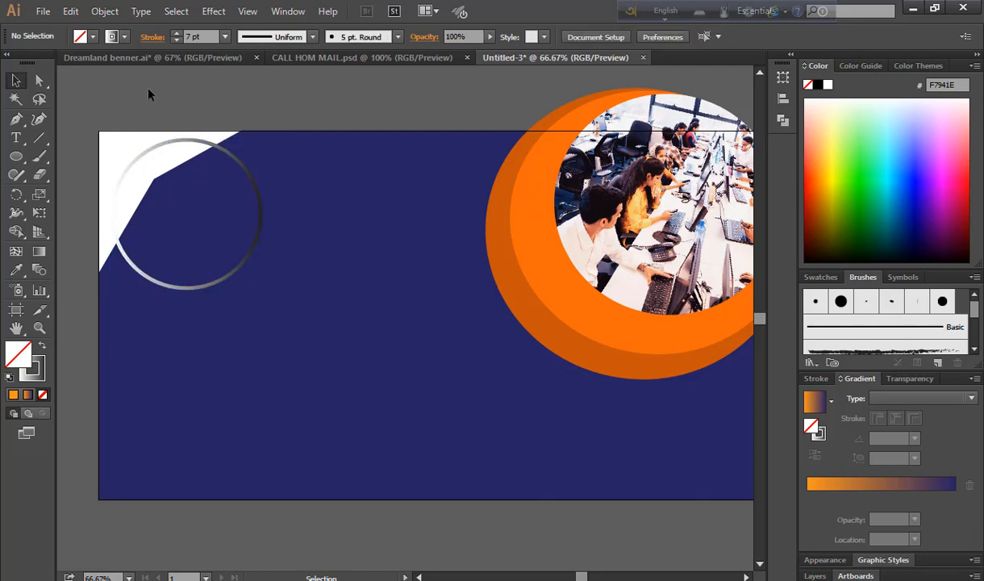
click(256, 246)
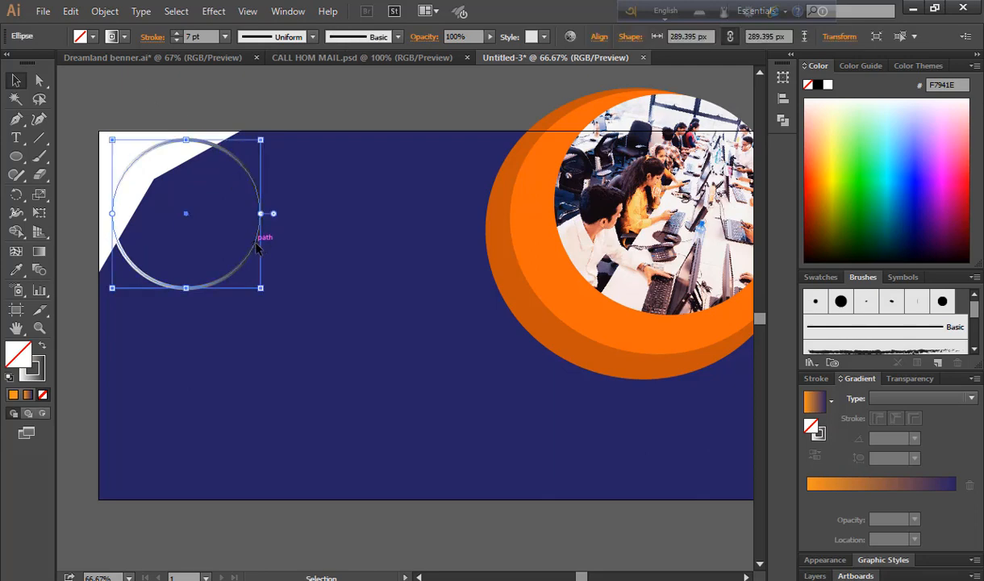
click(873, 490)
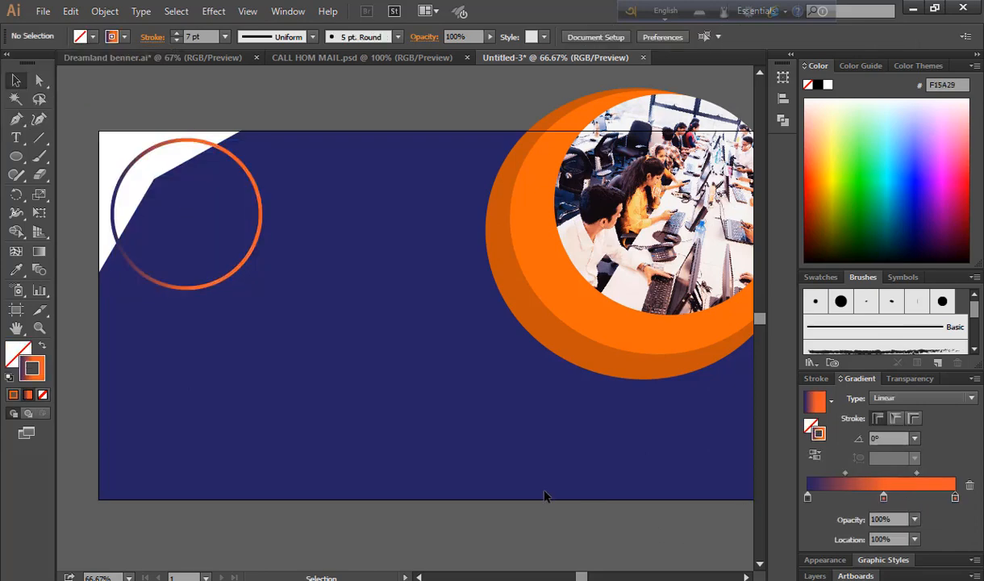
Rotate the gradient ring slightly clockwise
click(238, 274)
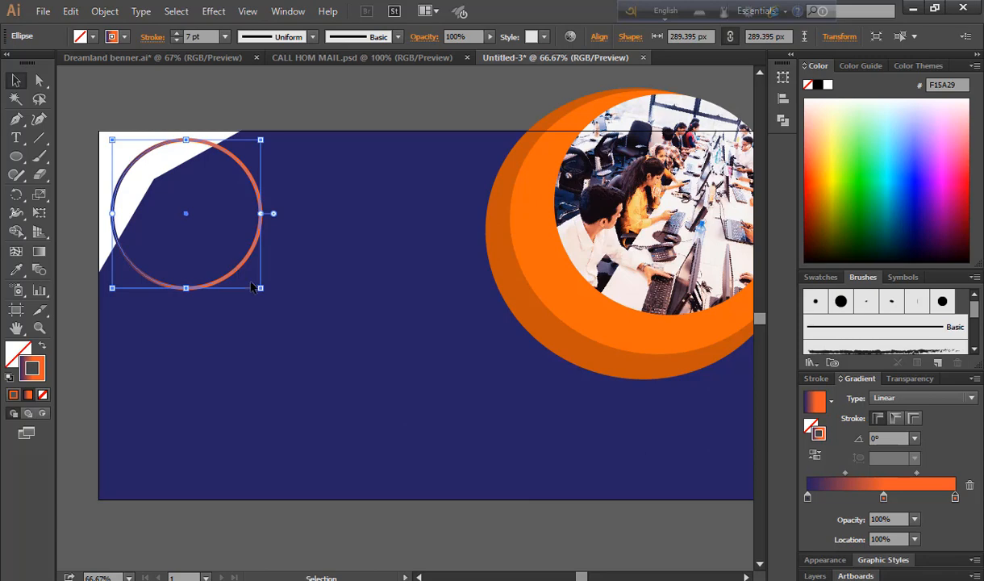
drag(267, 299, 235, 321)
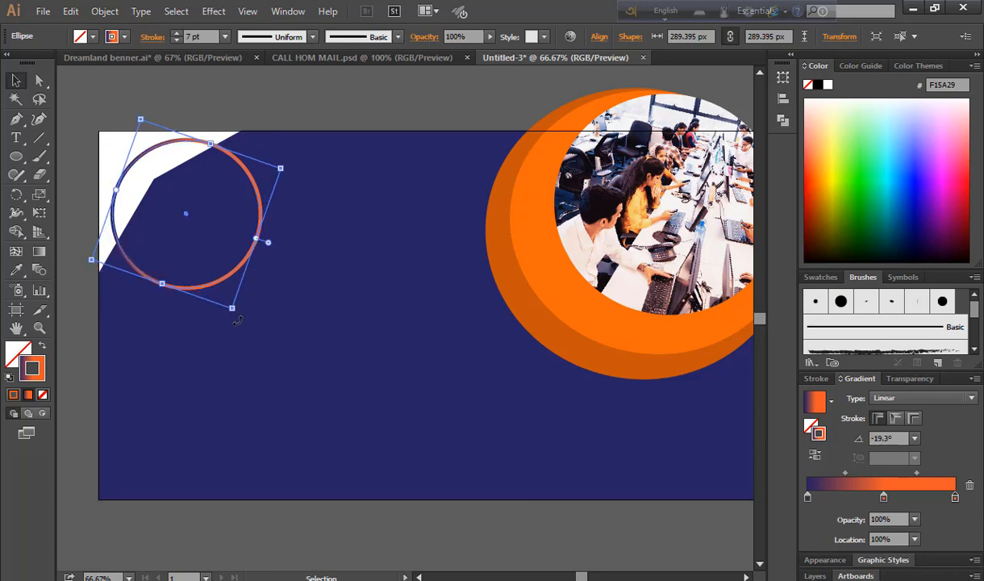
click(235, 321)
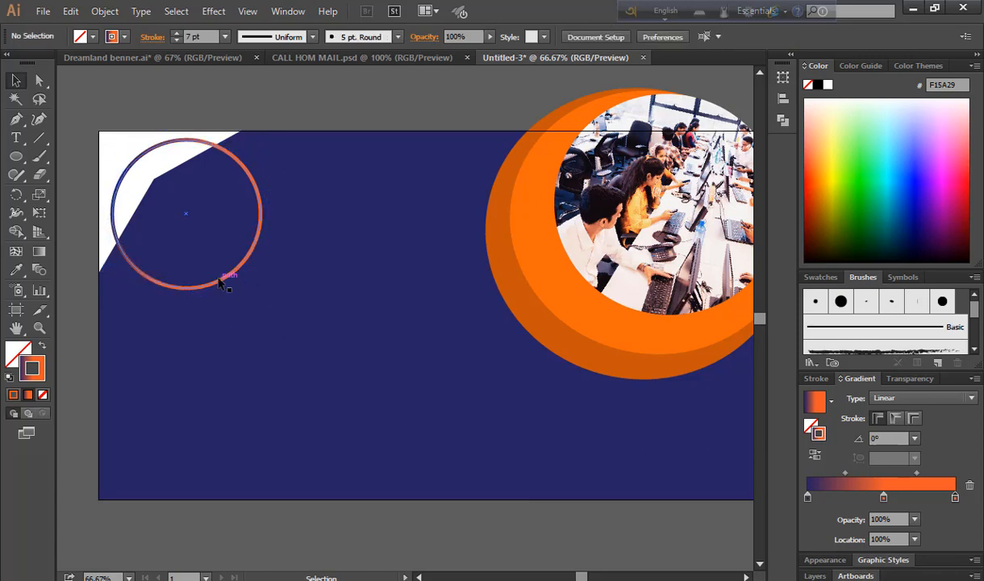
click(15, 156)
Draw a second small circle at the top left and fill it white
drag(132, 162, 259, 287)
click(16, 81)
click(248, 325)
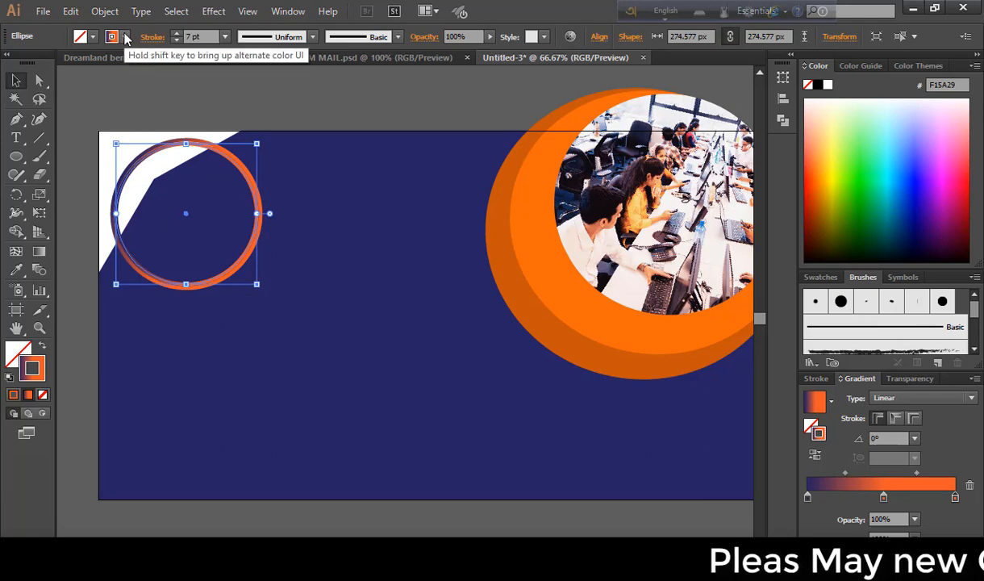
click(93, 37)
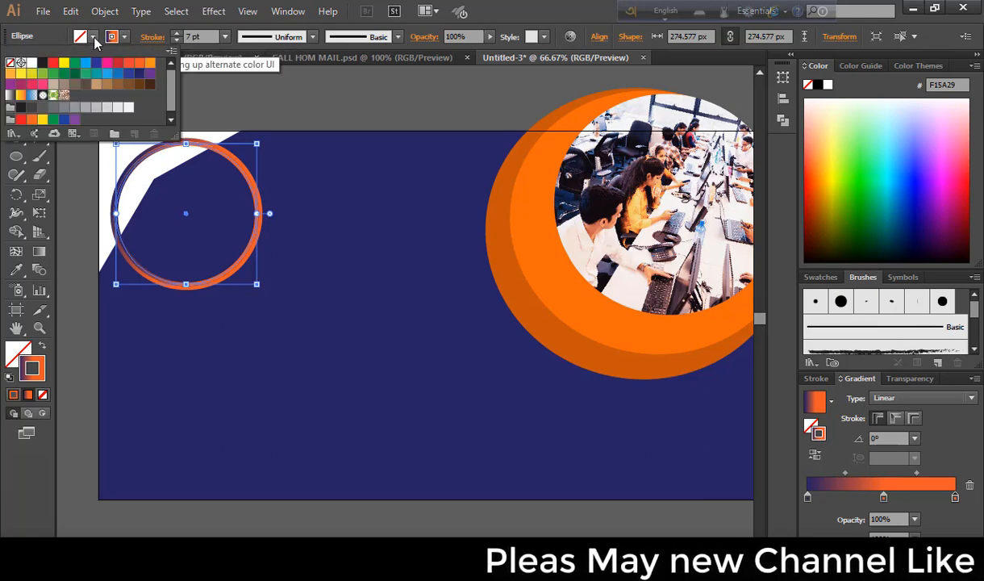
click(31, 63)
click(258, 97)
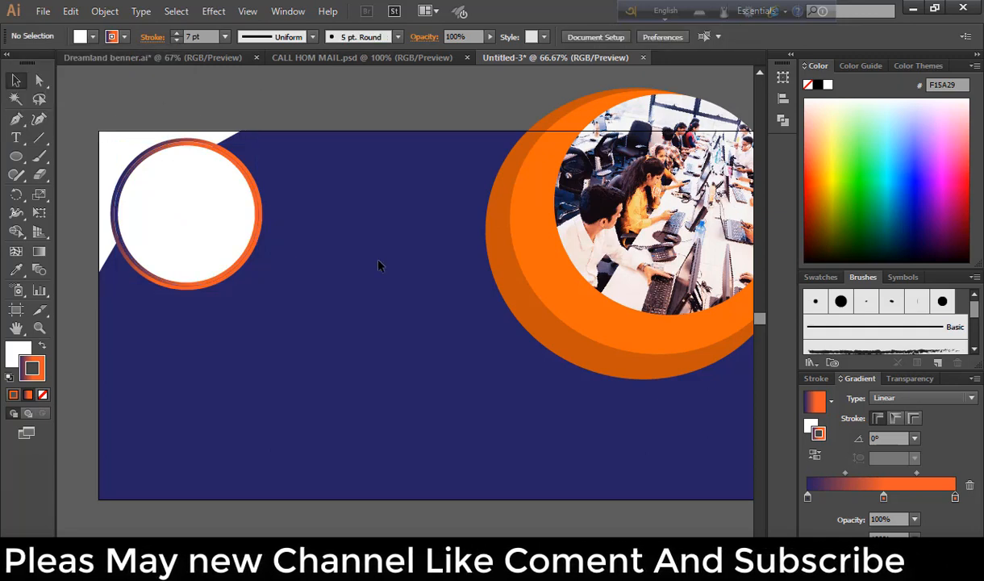
Sample the background onto the circle, then refill it with White and deselect
click(194, 235)
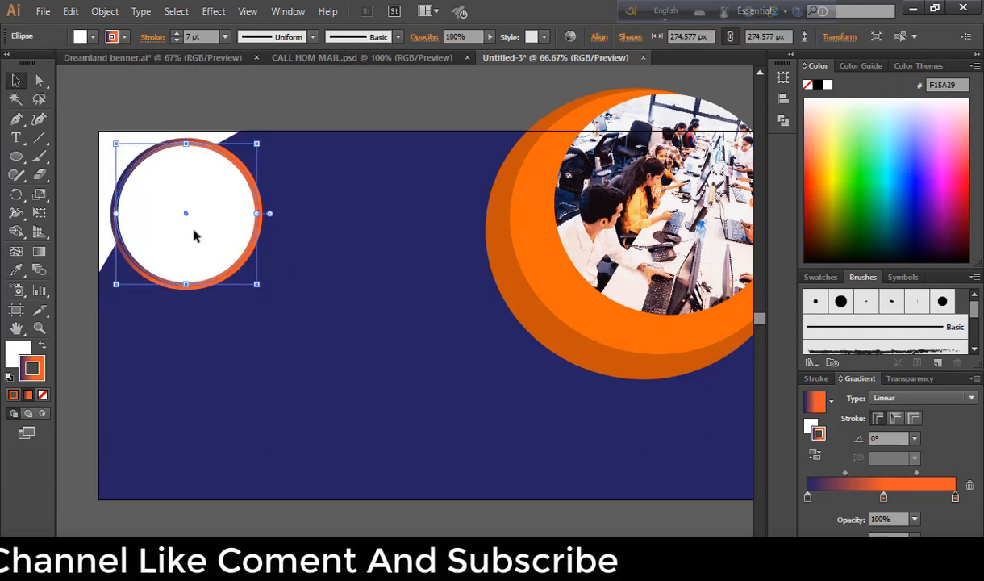
click(16, 270)
click(383, 281)
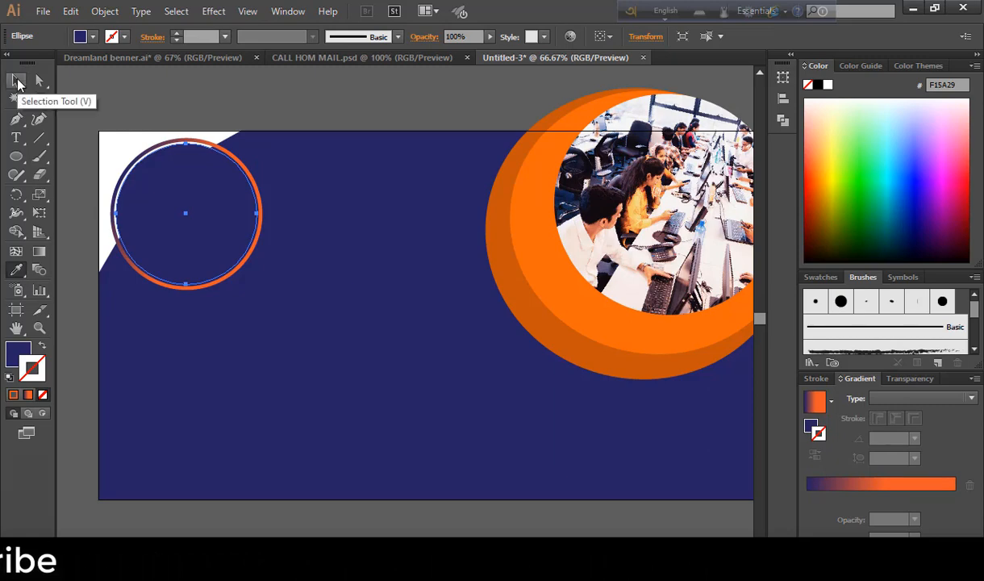
click(93, 38)
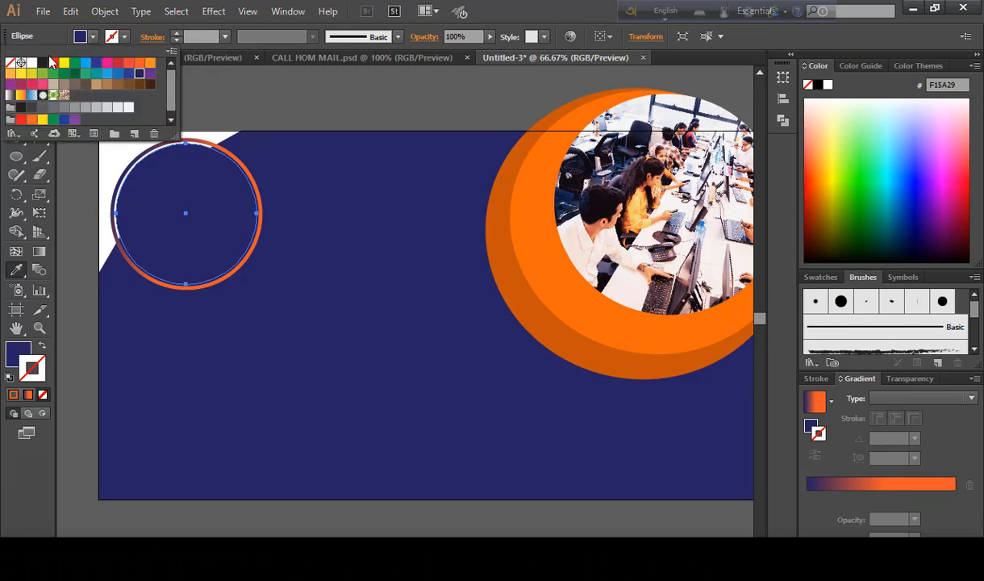
click(31, 62)
click(69, 146)
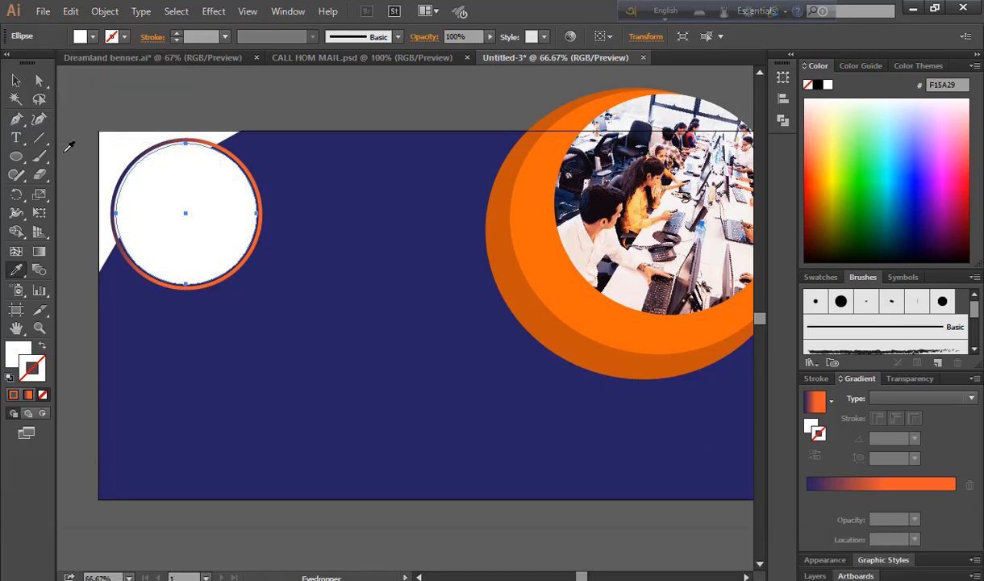
click(15, 82)
click(77, 141)
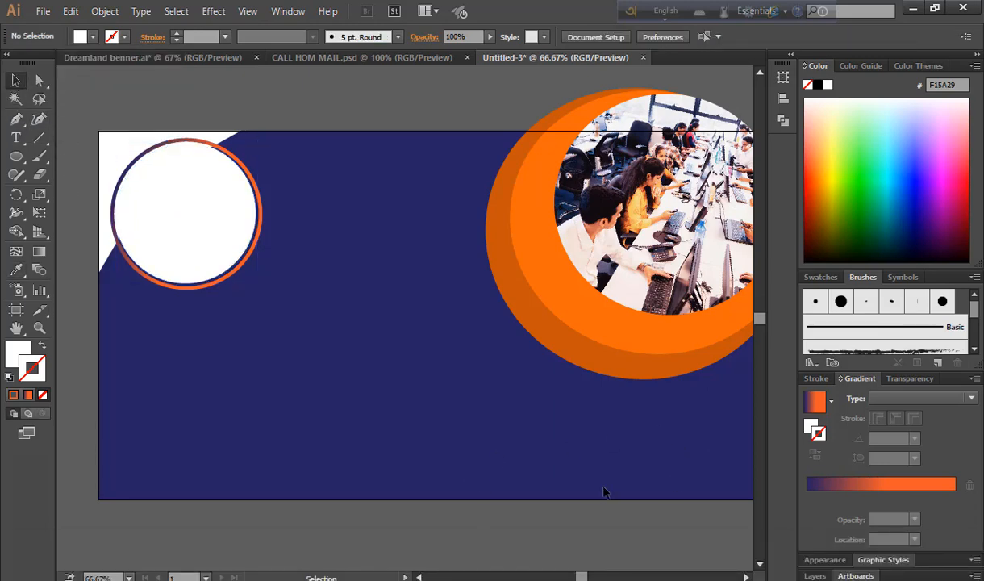
drag(632, 471, 597, 450)
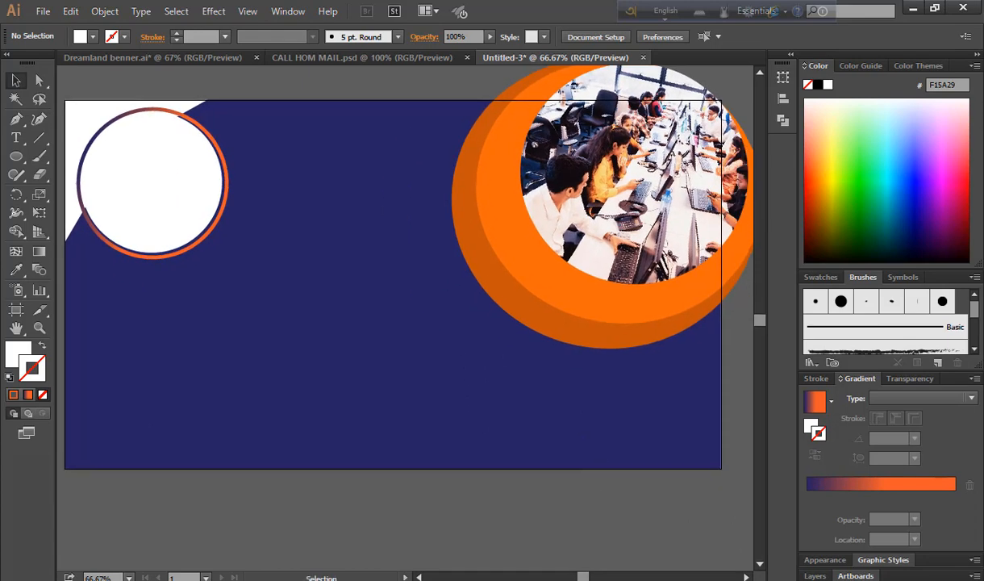
Copy the line 'WEB BANNER DESIGN' from the Notepad notes
key(alt+Tab)
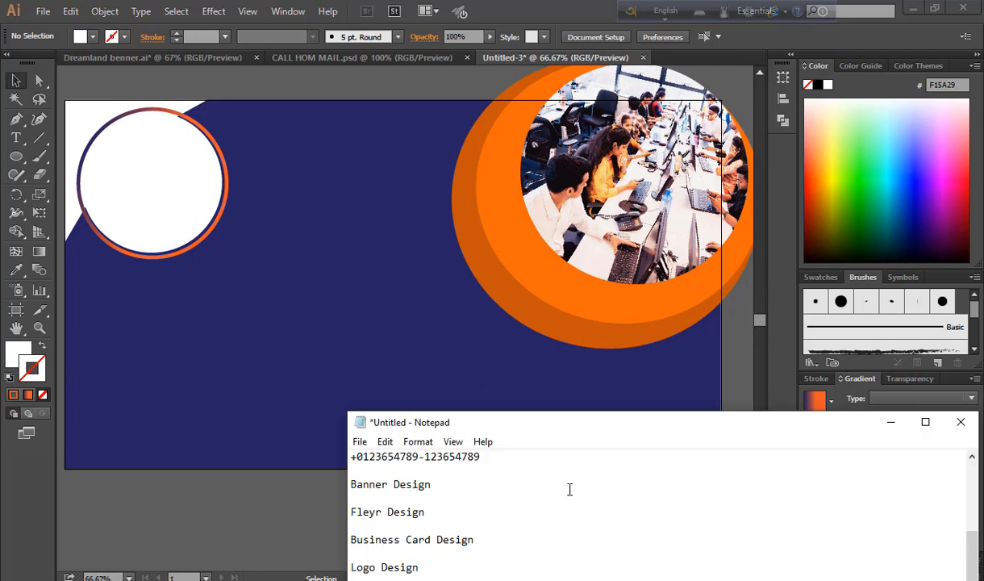
scroll(569, 489, up, 4)
drag(352, 456, 436, 470)
key(ctrl+c)
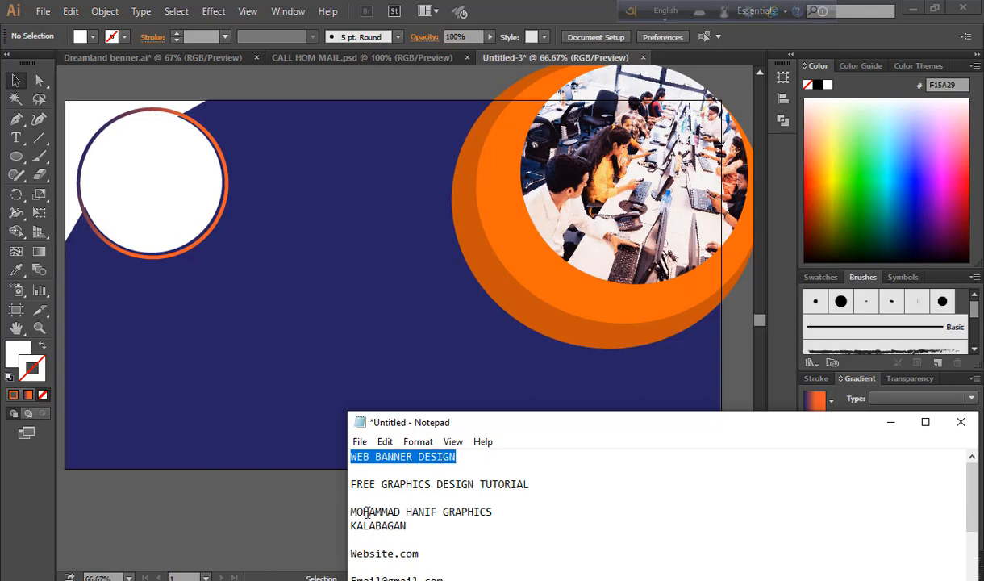
click(300, 208)
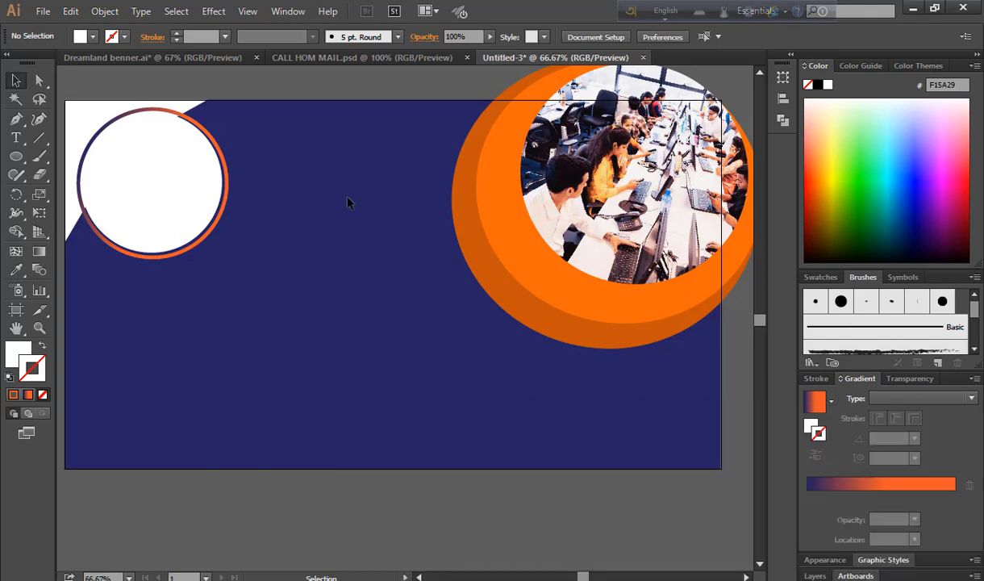
Paste it as 48 pt point text to the right of the white circle
click(84, 180)
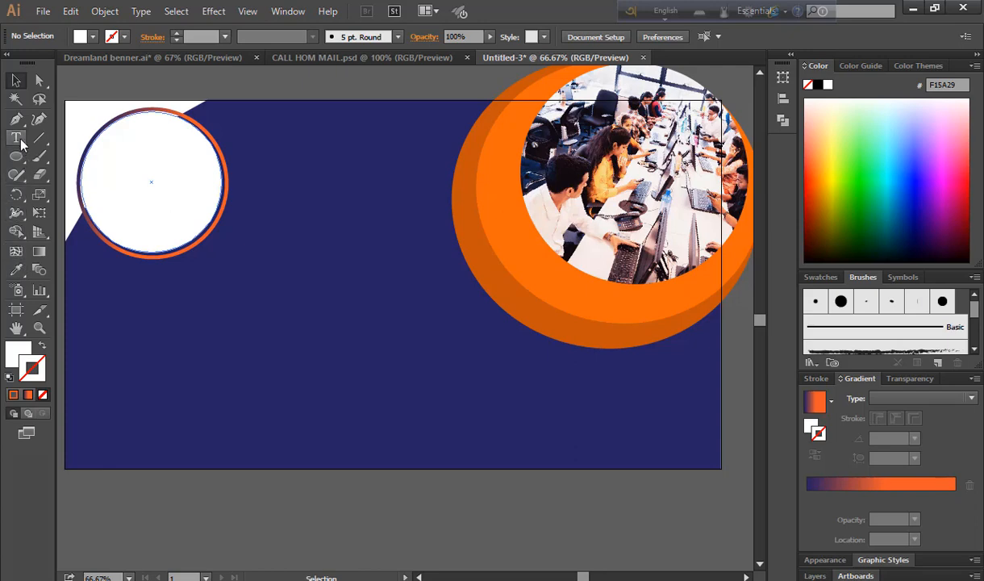
key(t)
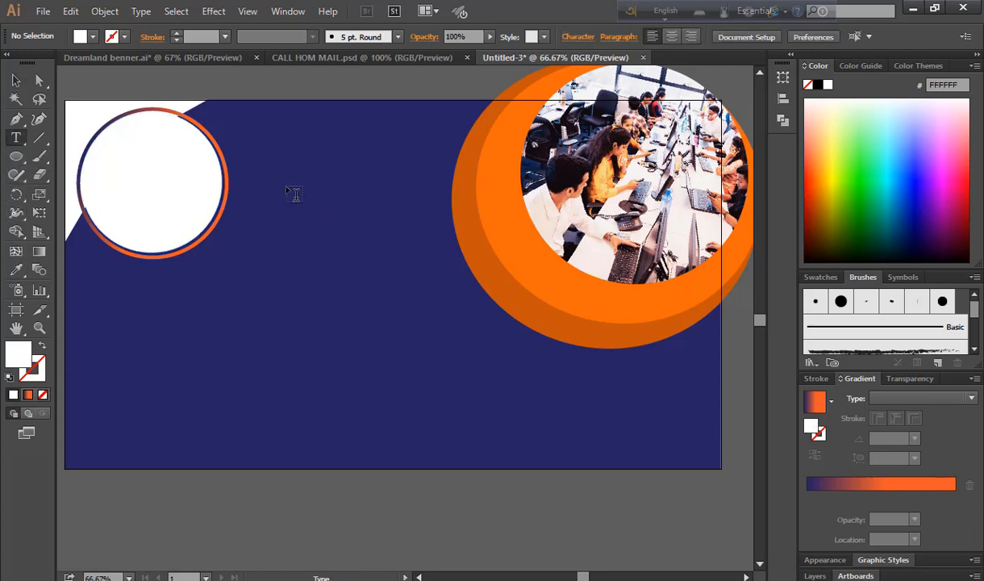
click(312, 178)
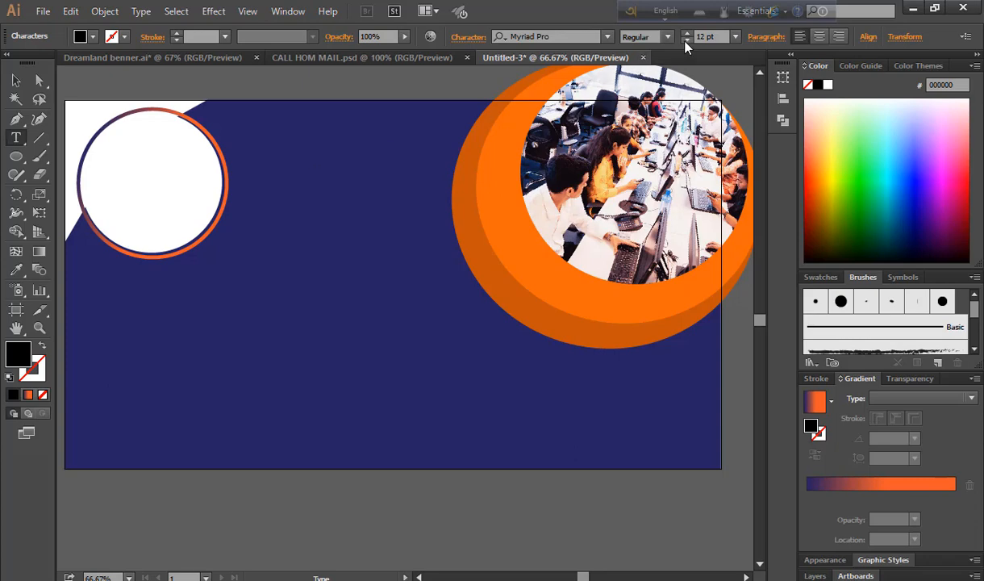
click(736, 37)
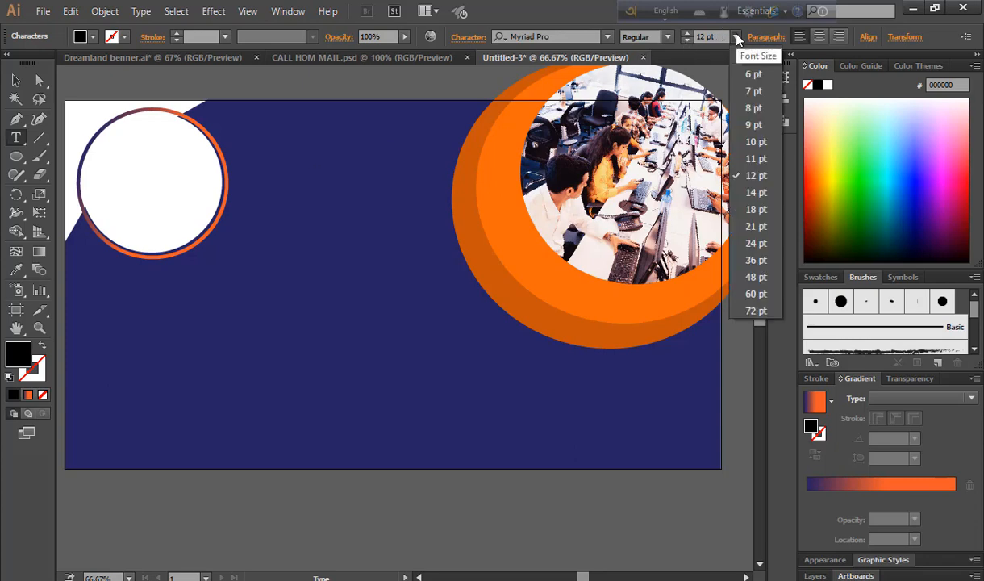
click(754, 276)
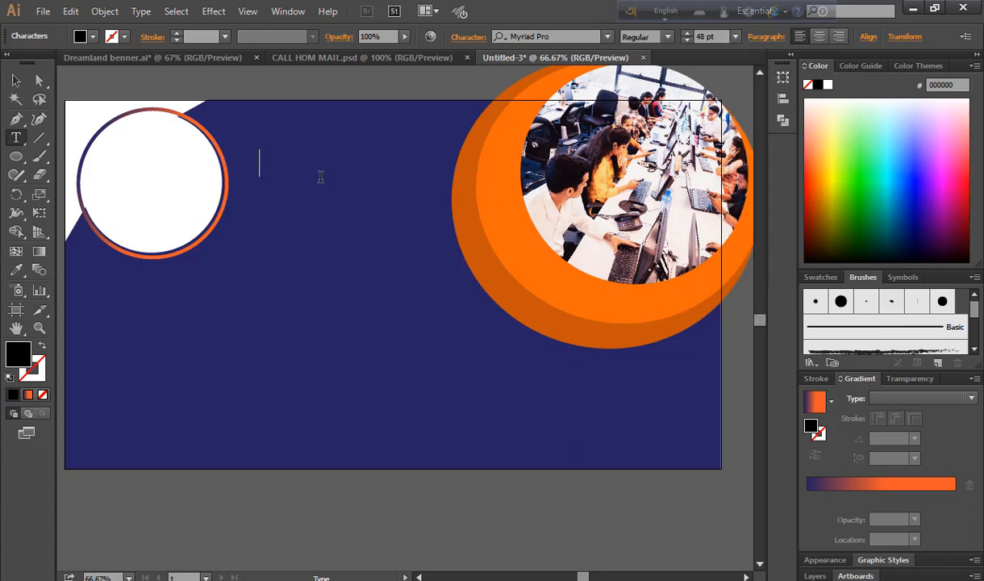
key(ctrl+v)
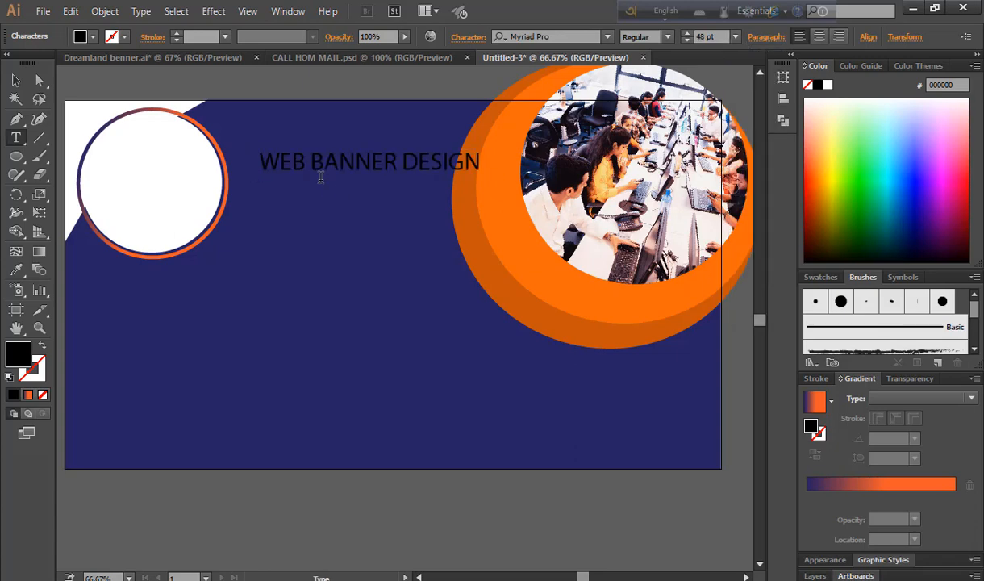
click(16, 81)
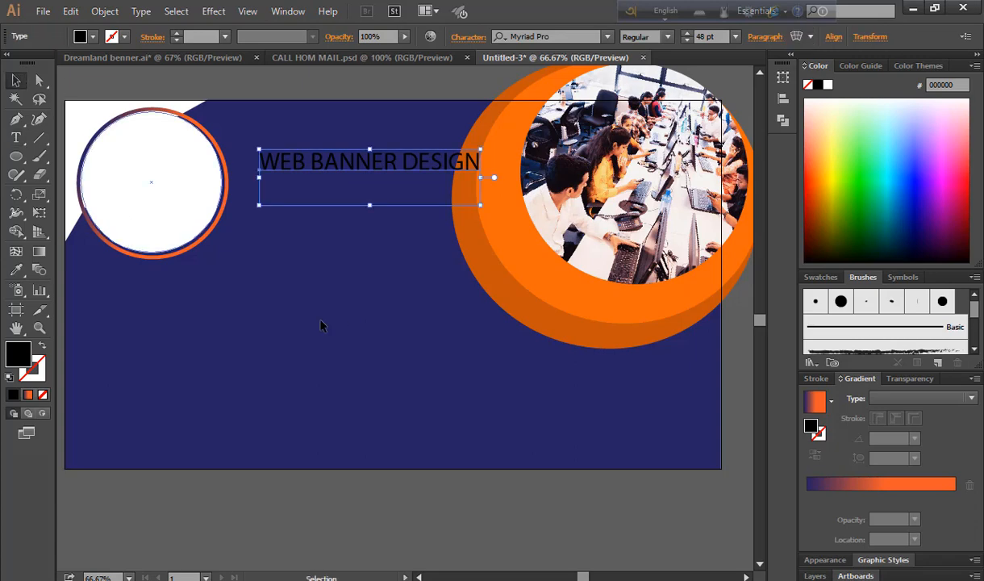
Nudge the title and set it in Montserrat Regular at 36 pt
drag(409, 167, 383, 176)
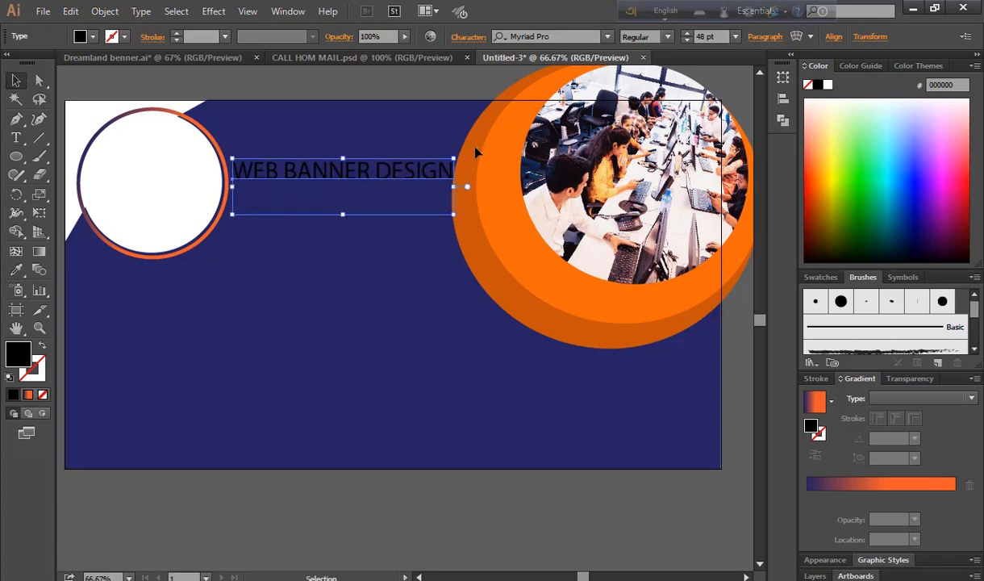
click(562, 36)
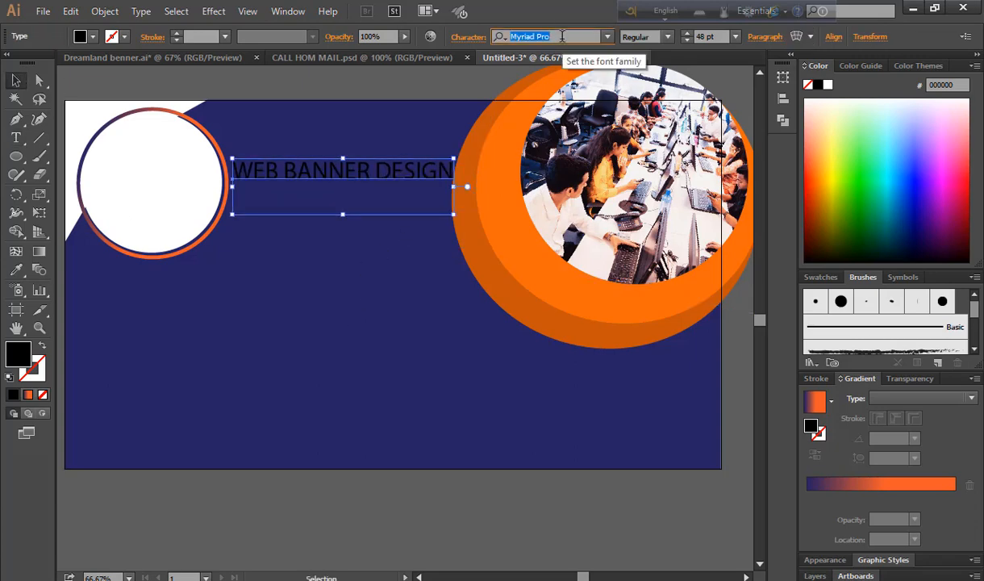
key(Up)
key(Up)
key(Up)
key(Up)
key(Up)
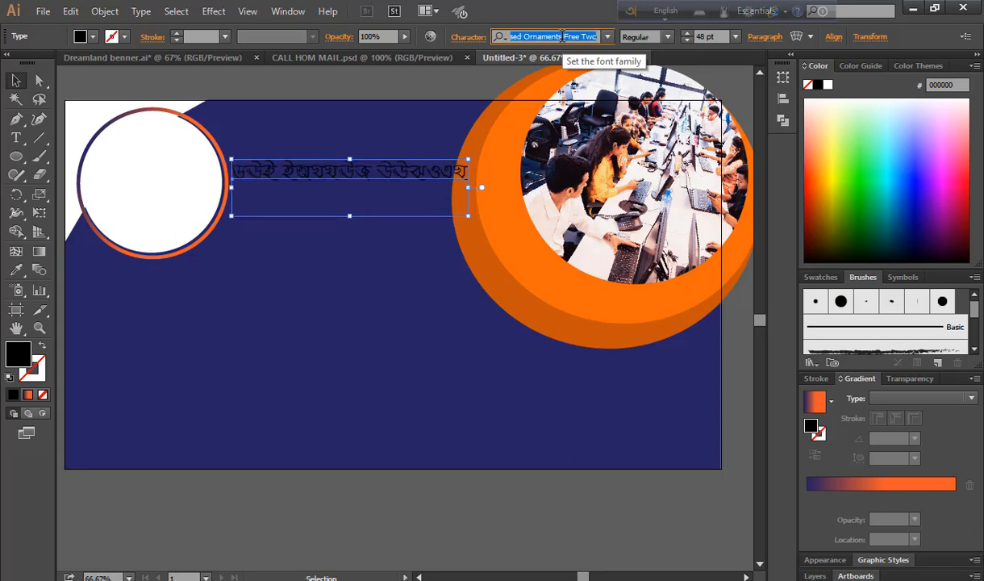
key(Up)
click(735, 36)
click(757, 269)
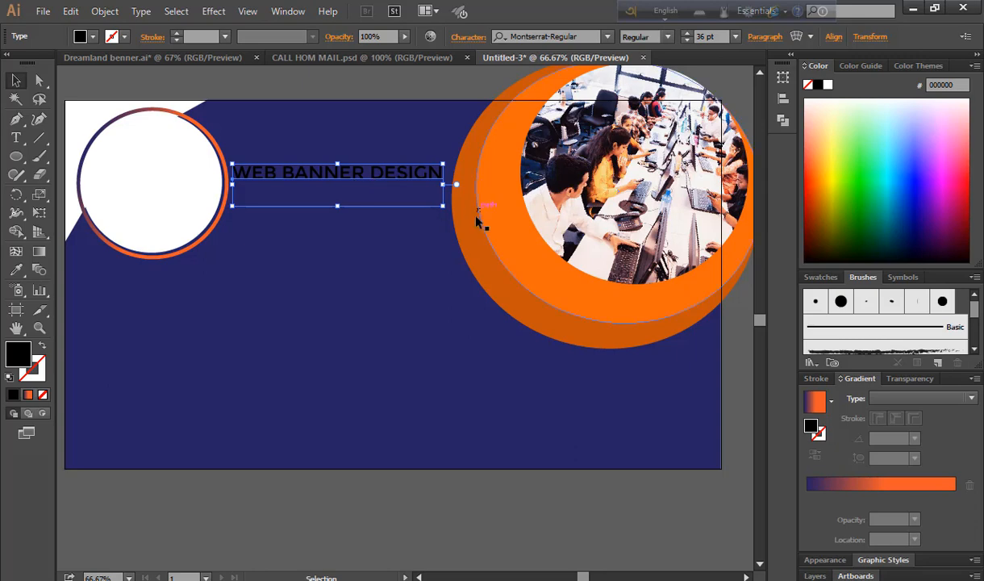
Colour the title orange from the circle, and make the word DESIGN white
click(17, 270)
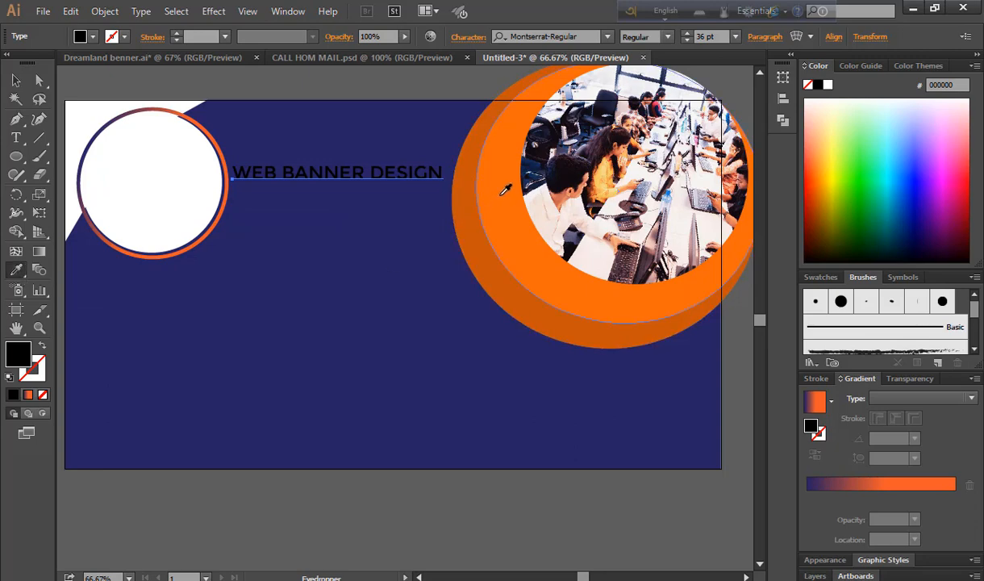
click(502, 193)
click(16, 80)
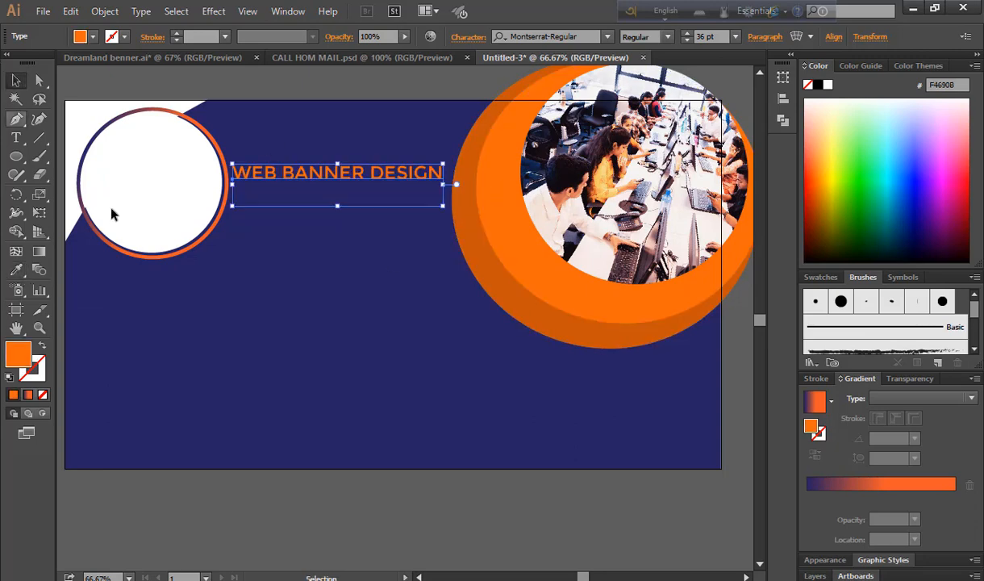
double_click(374, 178)
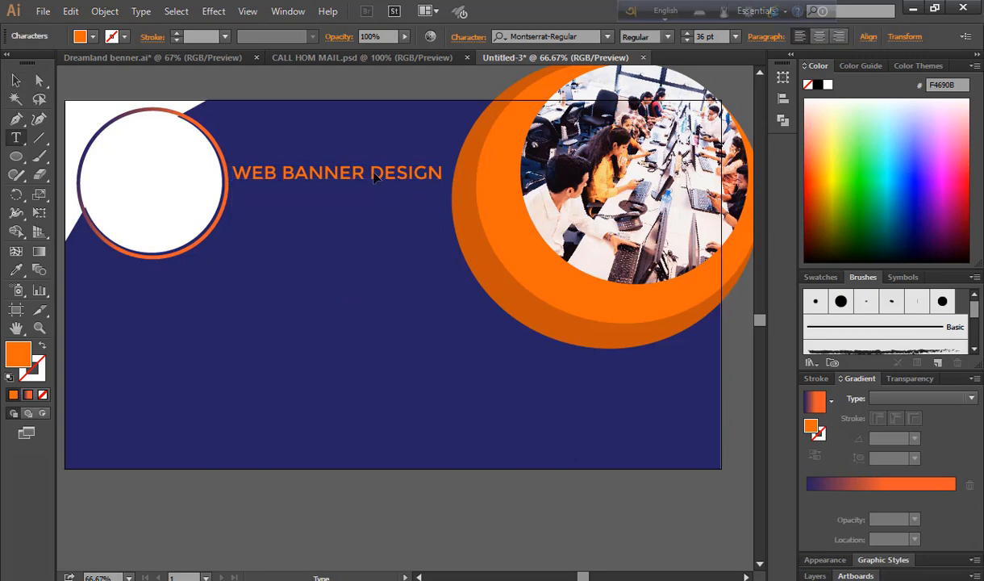
drag(369, 170, 439, 181)
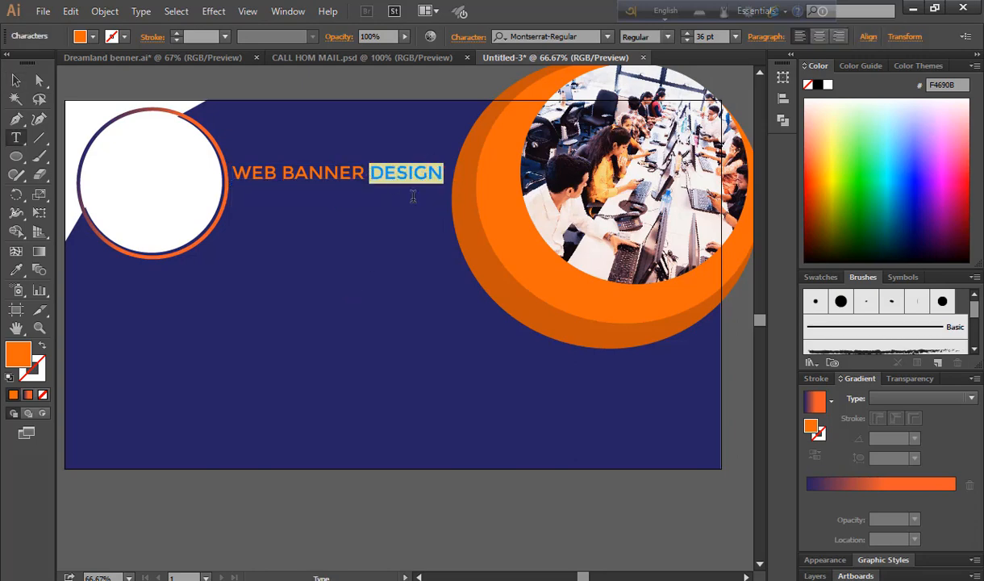
click(93, 36)
click(32, 63)
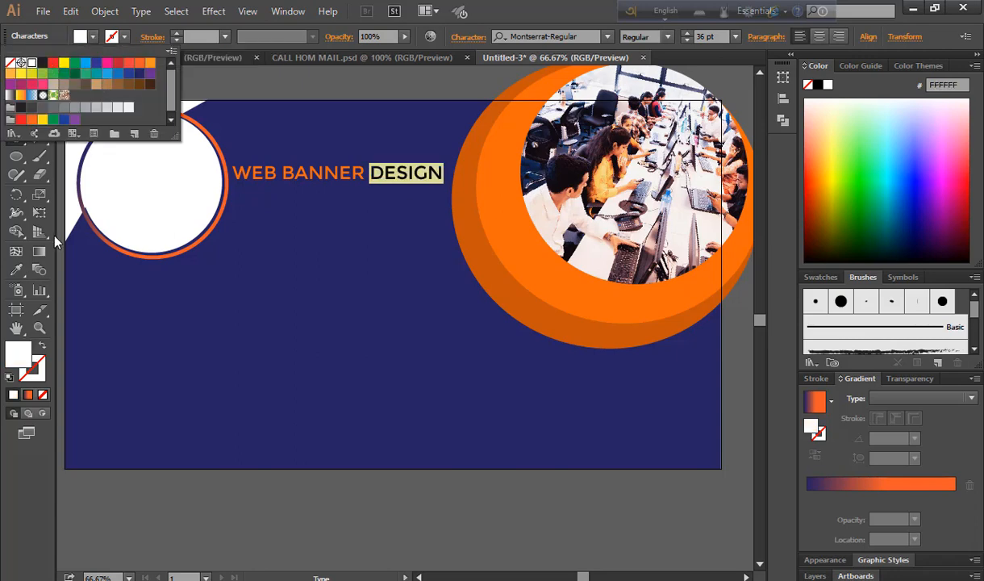
click(62, 223)
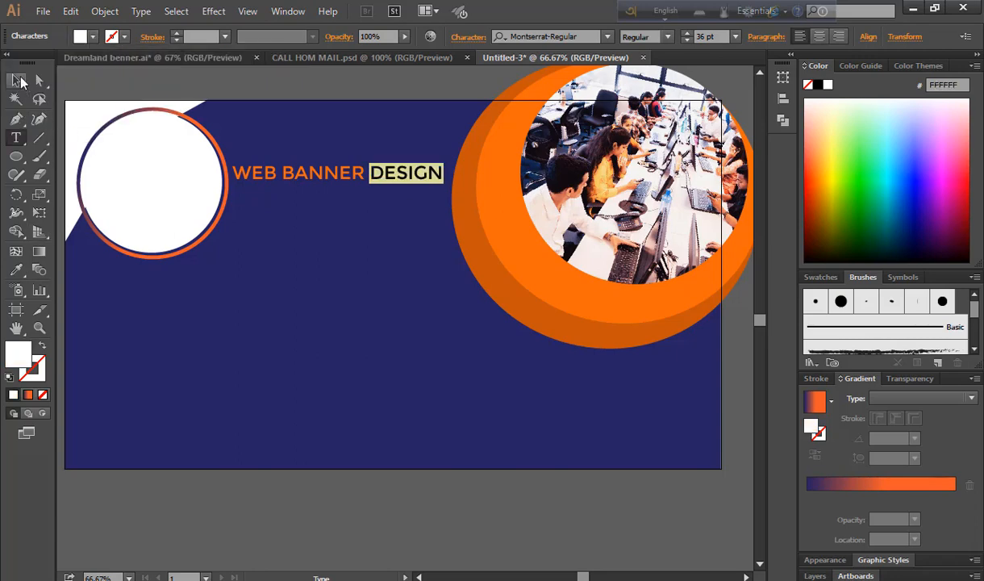
click(16, 80)
click(553, 485)
key(alt+Tab)
click(560, 524)
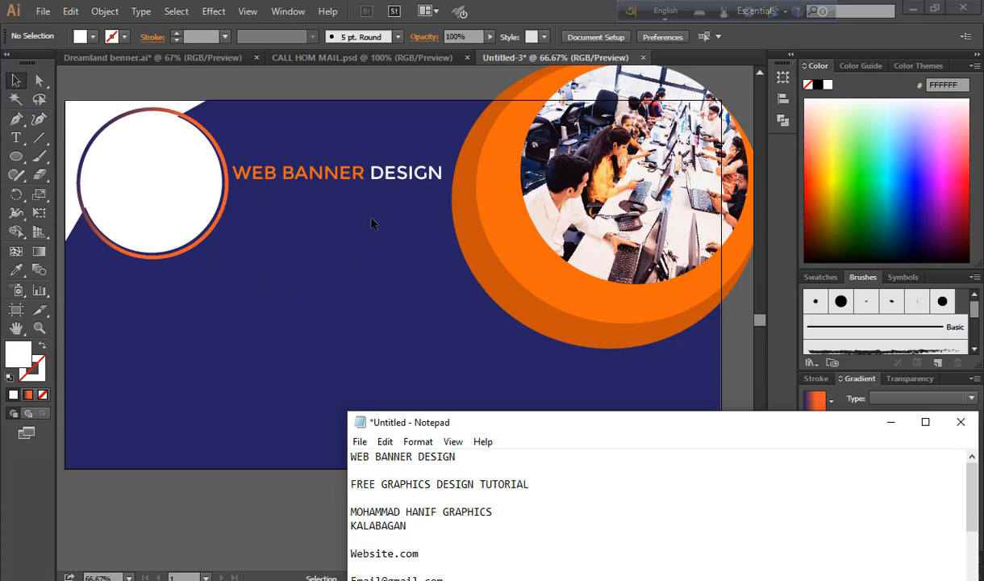
Move the title lower and draw a thin rectangle bar beneath it
drag(384, 179, 385, 224)
click(17, 158)
drag(18, 161, 60, 159)
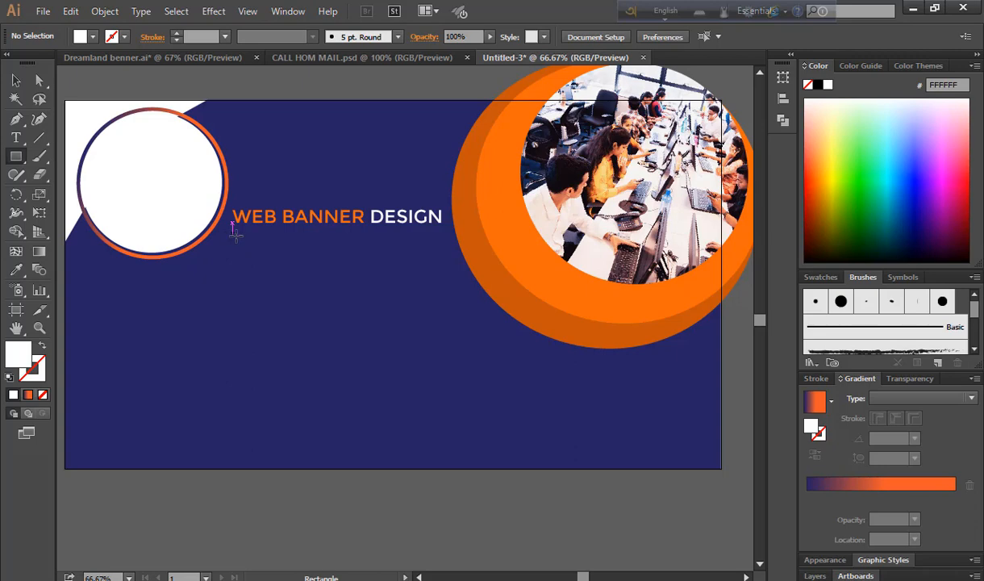
drag(233, 233, 444, 235)
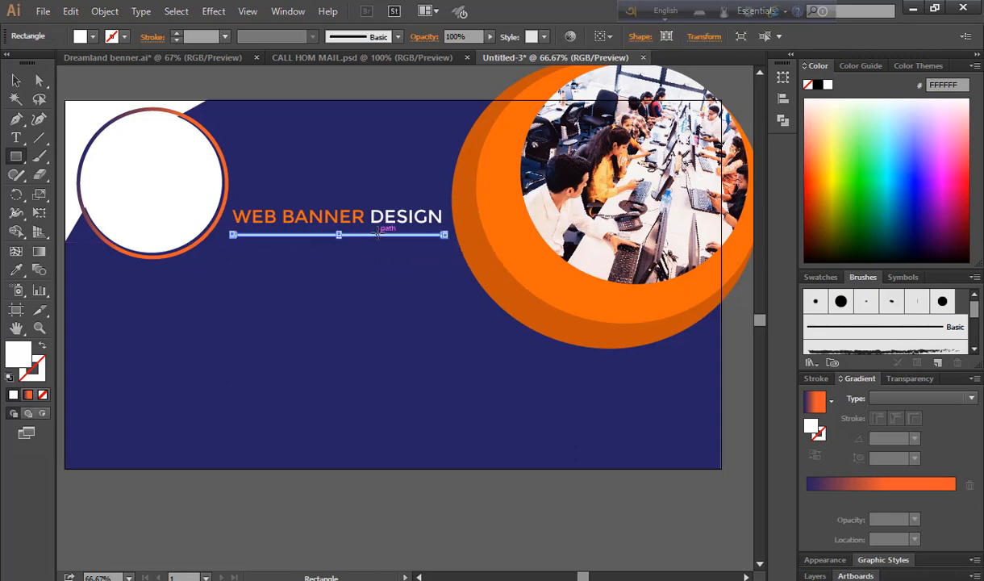
Apply the fading navy-orange-navy linear gradient to the underline bar
click(886, 489)
key(v)
click(533, 512)
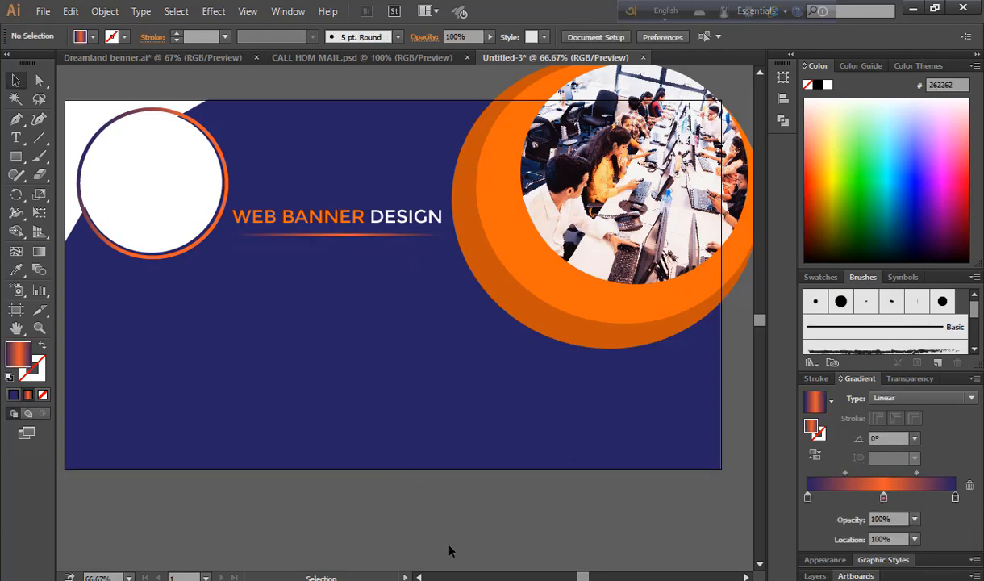
key(alt+Tab)
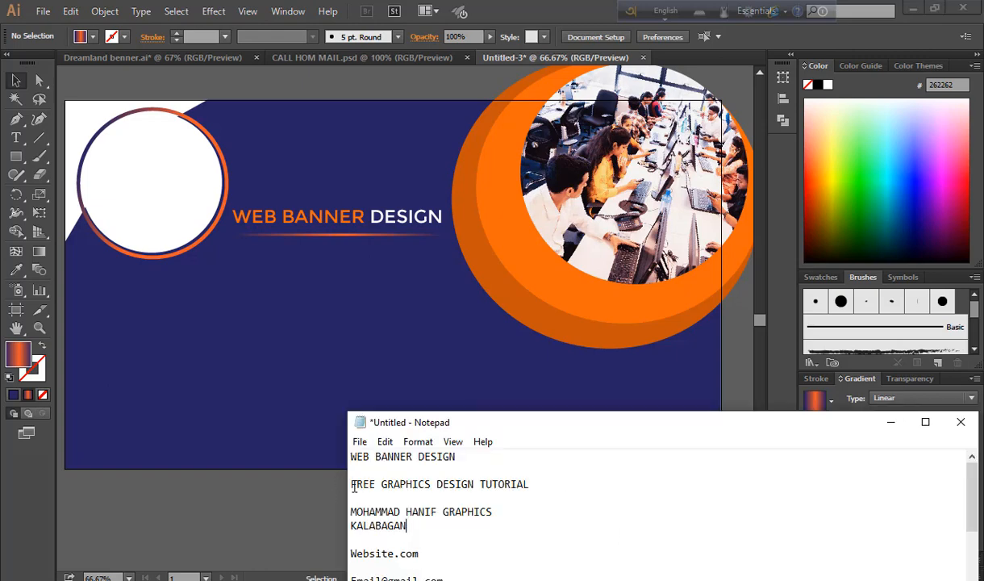
Return to the banner and switch to the CALL HOM MAIL.psd icon document
key(alt+Tab)
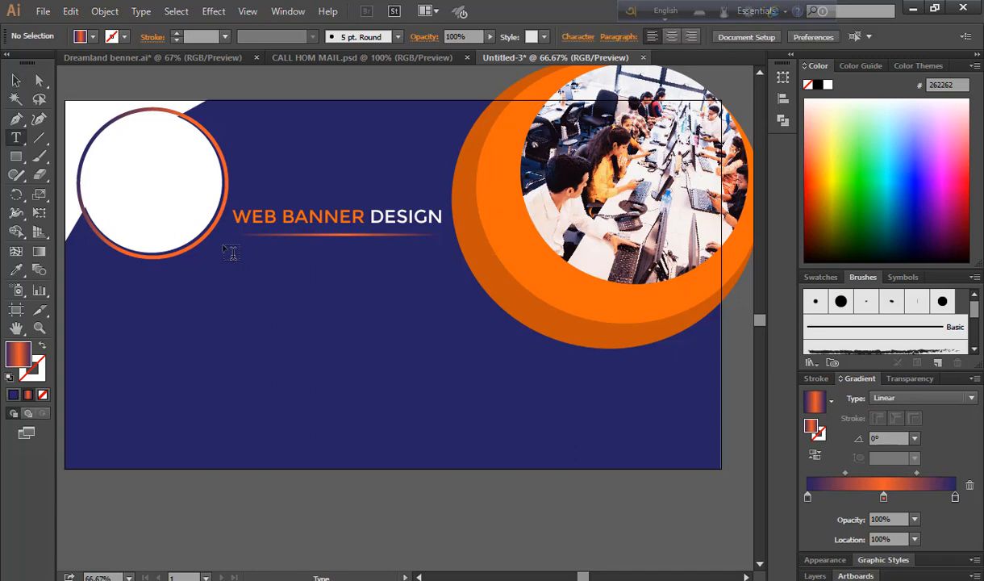
key(t)
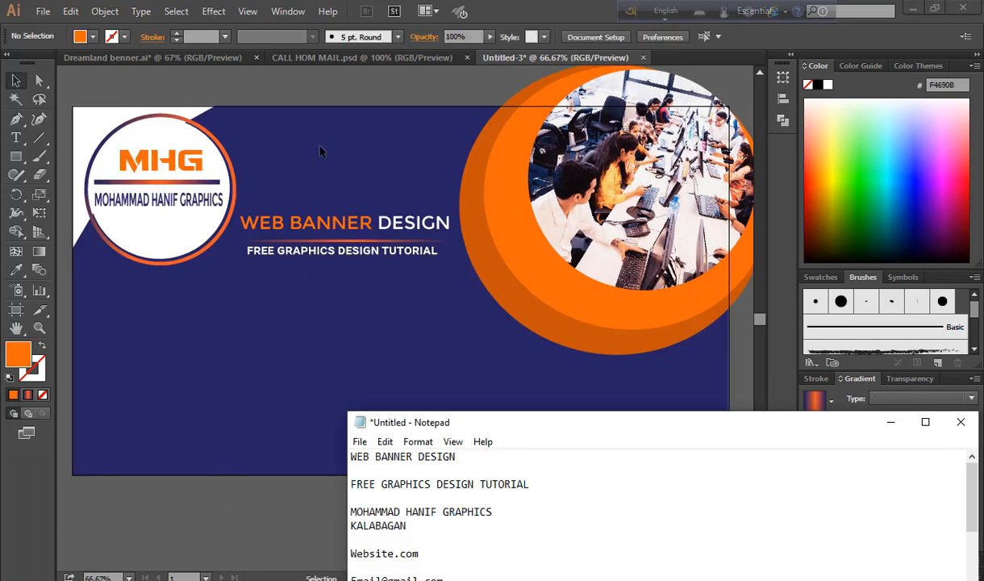
click(300, 53)
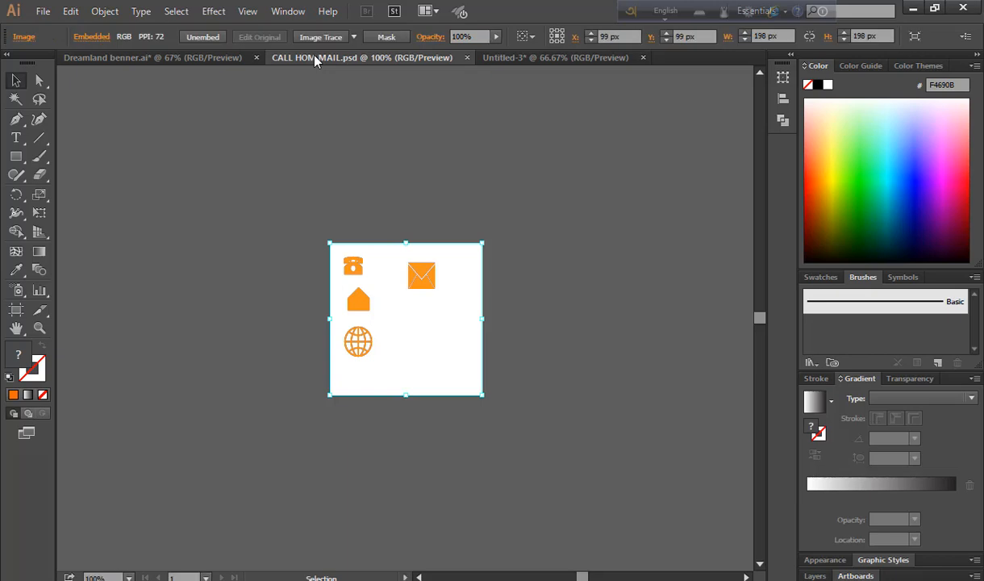
Carry the envelope, house, globe and phone icons from CALL HOM MAIL.psd onto the banner
click(504, 321)
click(415, 283)
drag(416, 284, 244, 416)
click(410, 57)
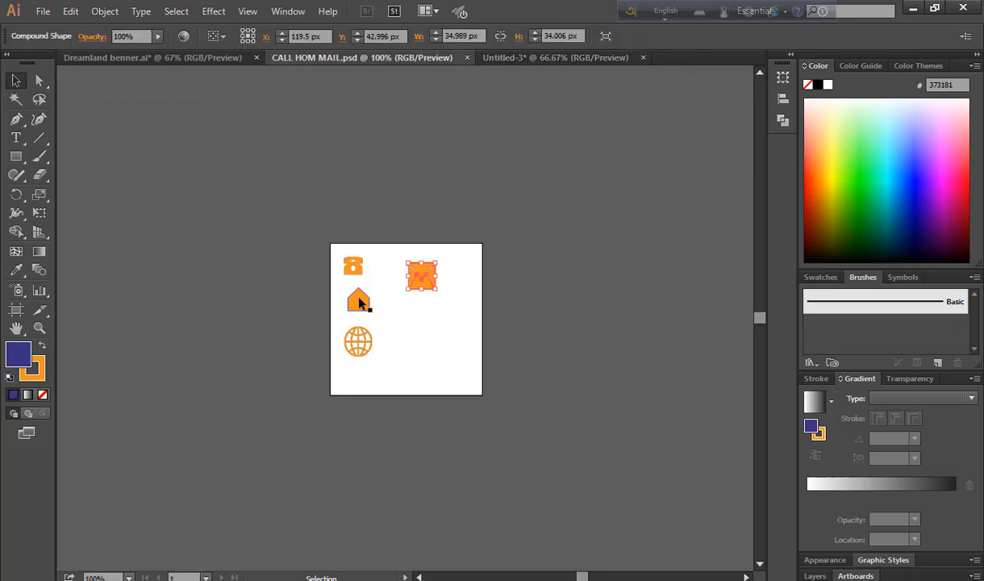
drag(359, 303, 247, 342)
click(362, 58)
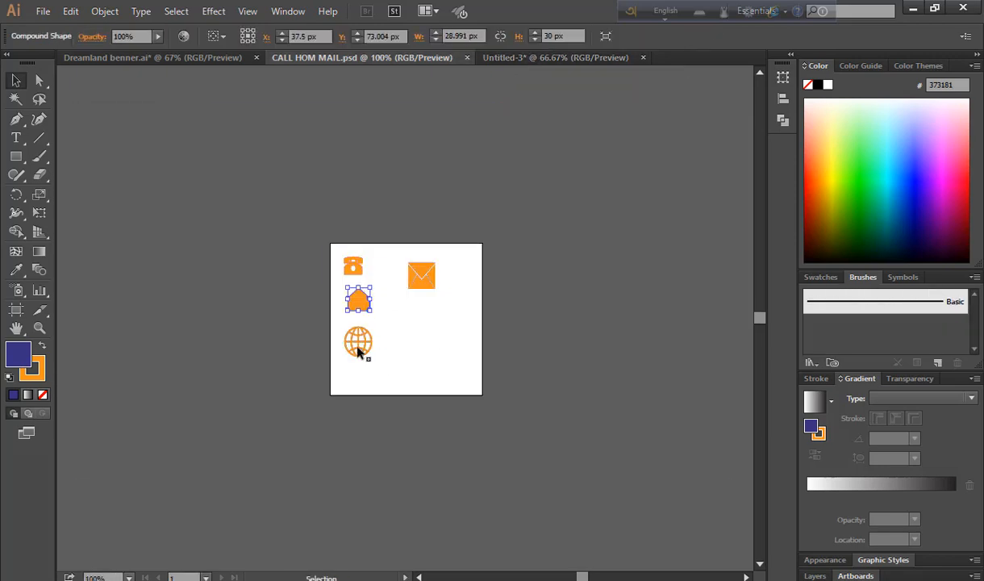
click(356, 348)
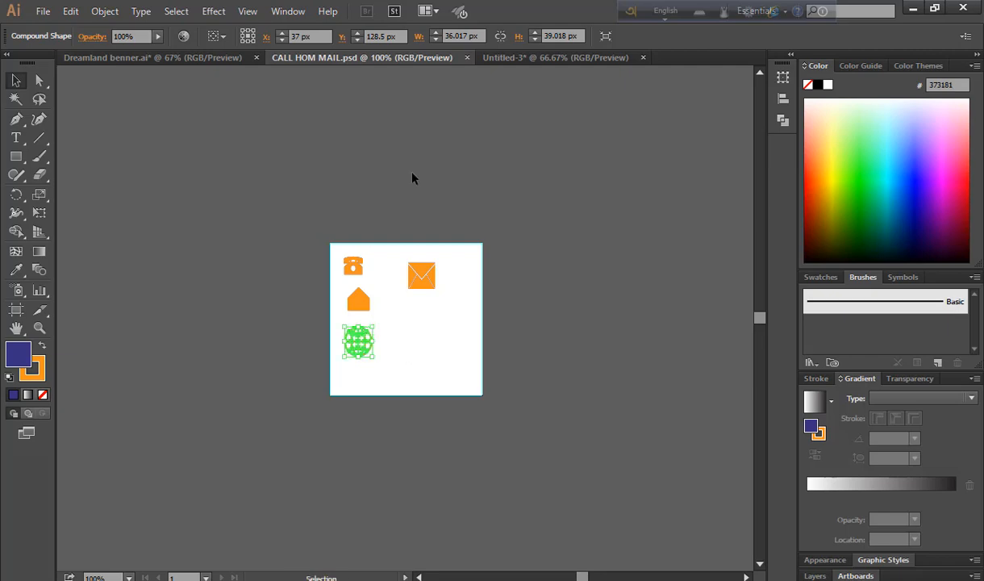
click(510, 57)
click(425, 58)
drag(353, 265, 354, 267)
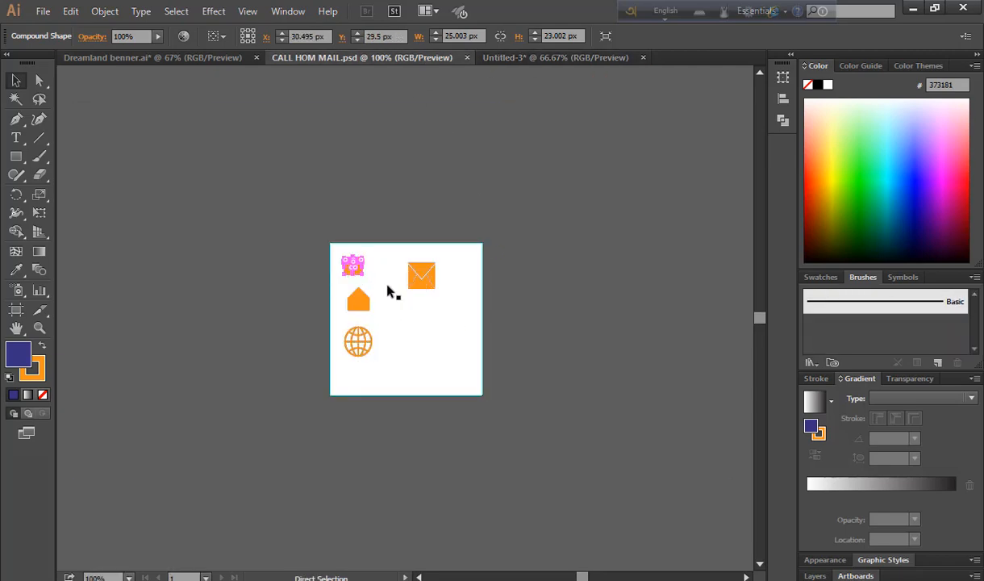
key(ctrl+Tab)
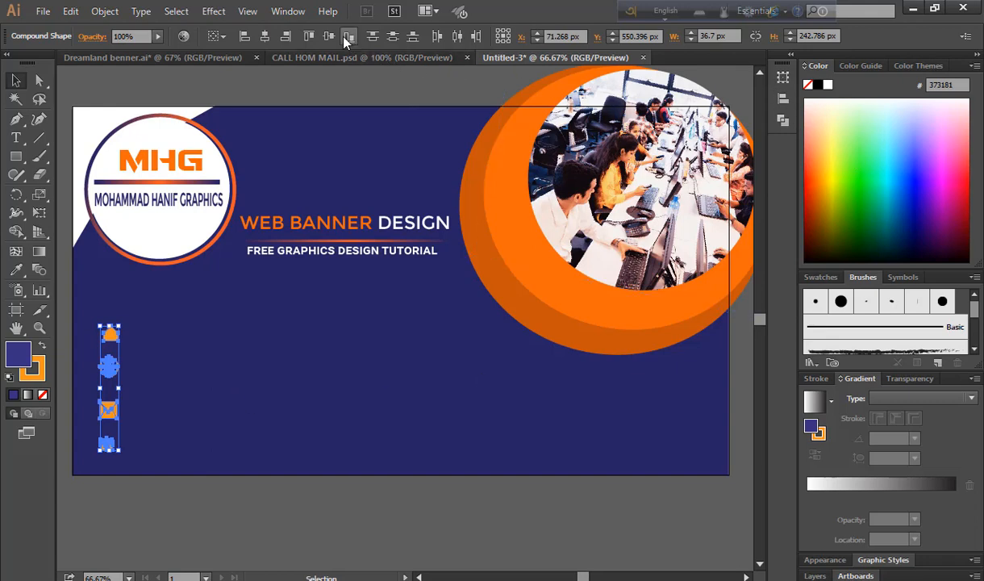
Select the four contact icons and align them to a common left edge
click(289, 12)
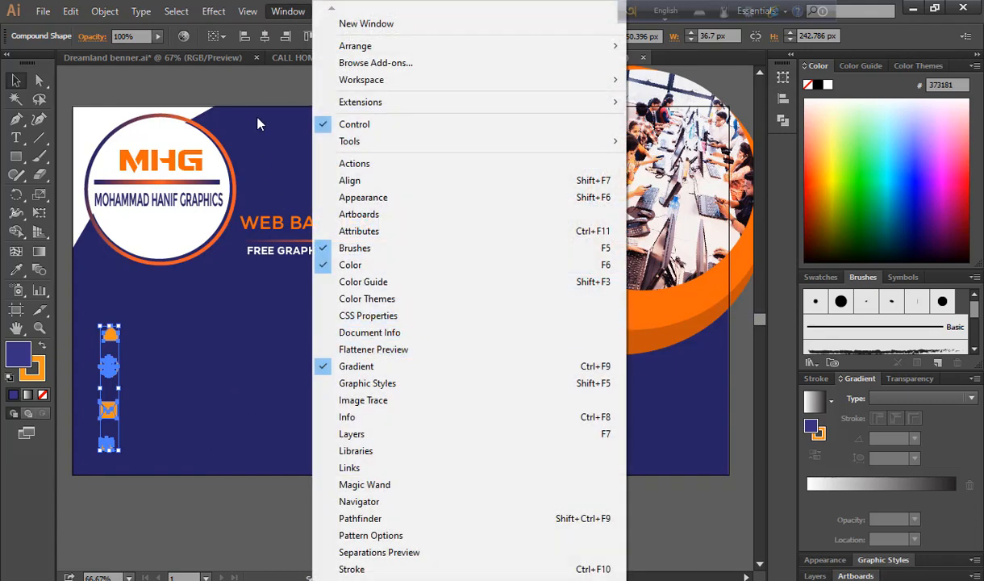
click(315, 119)
drag(107, 348, 132, 436)
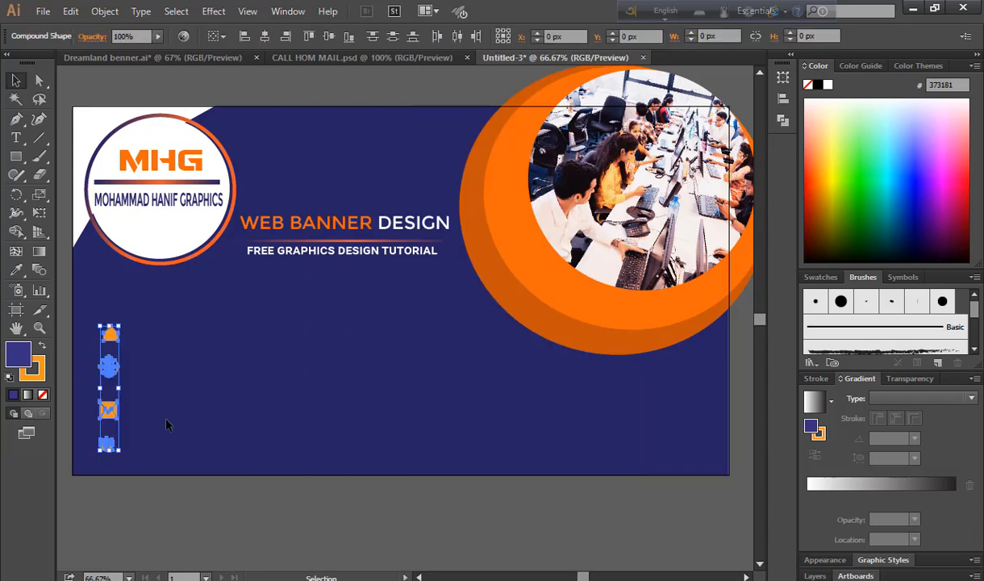
click(246, 38)
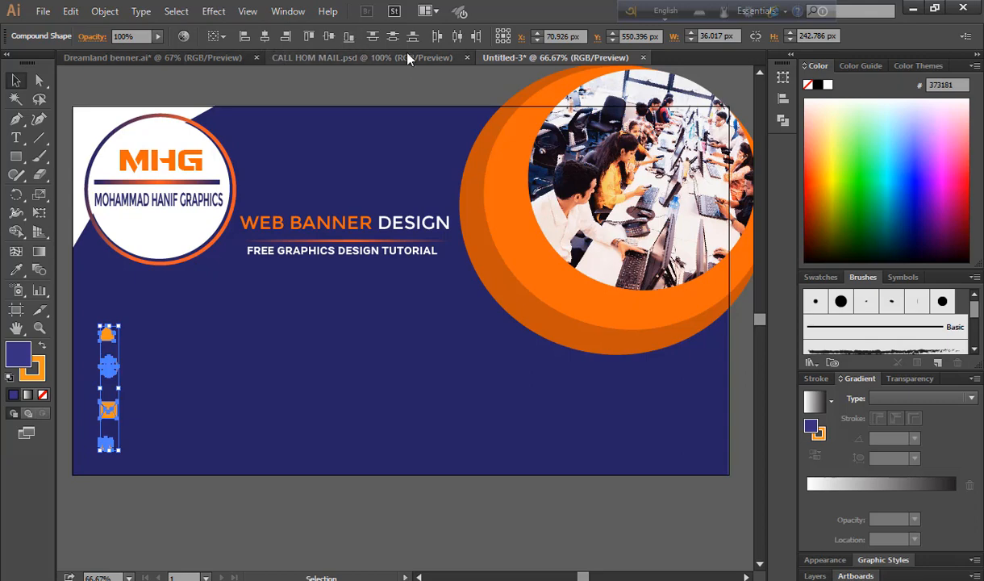
click(80, 500)
key(alt+Tab)
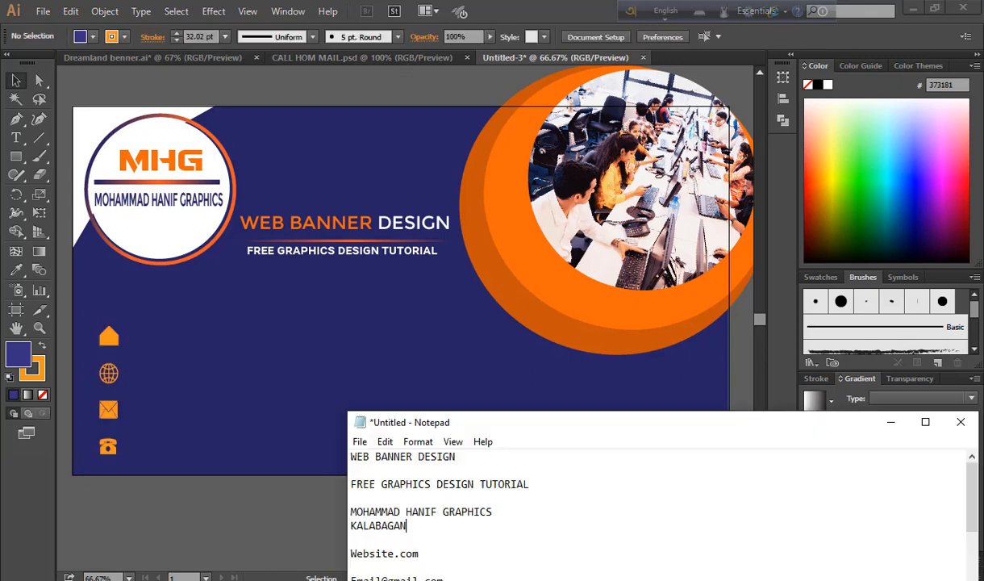
key(alt+Tab)
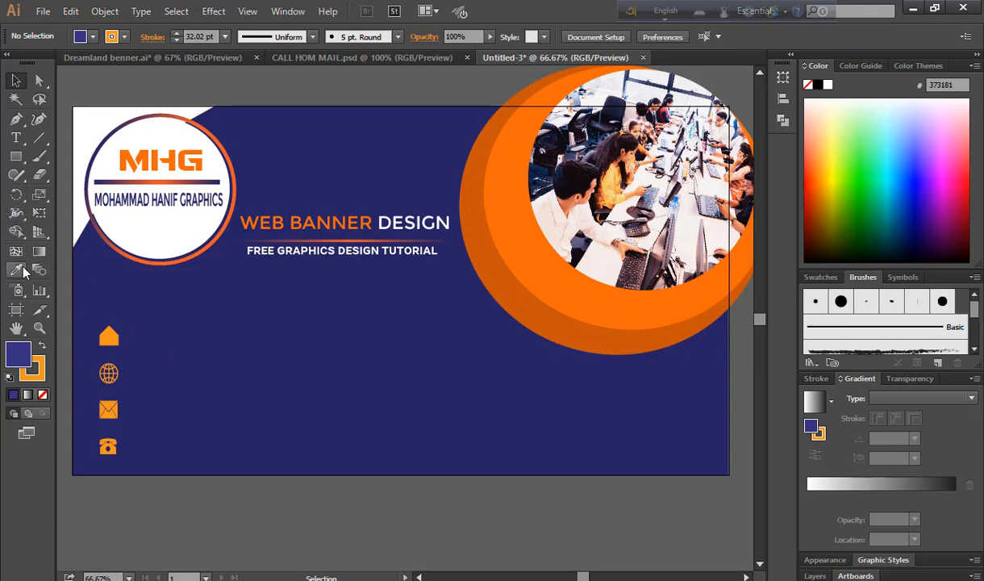
click(11, 141)
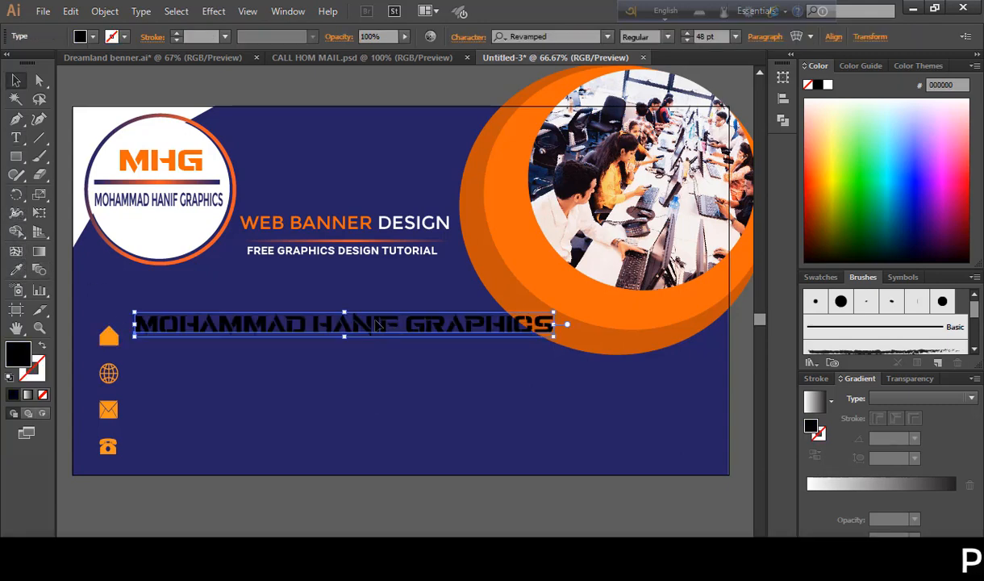
Place the orange studio name beside the house icon, nudged slightly up
drag(368, 328, 361, 346)
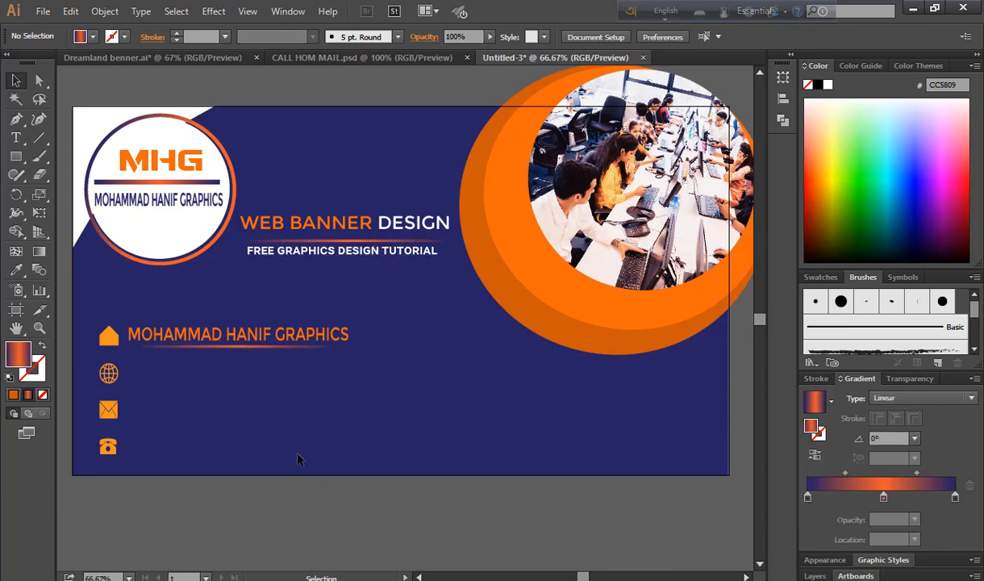
click(250, 333)
key(Up)
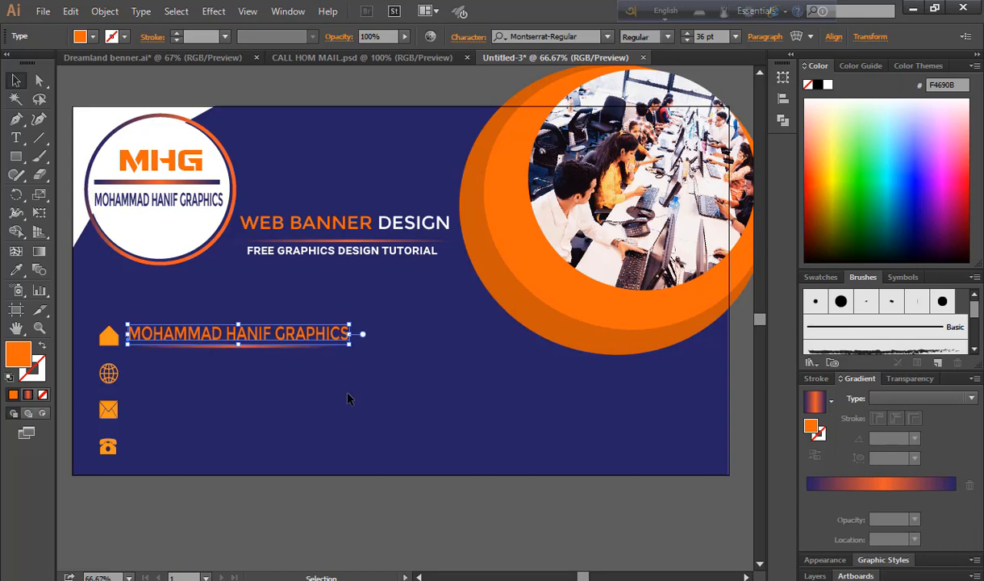
key(Up)
key(Up)
key(Up)
click(348, 395)
key(alt+Tab)
click(610, 480)
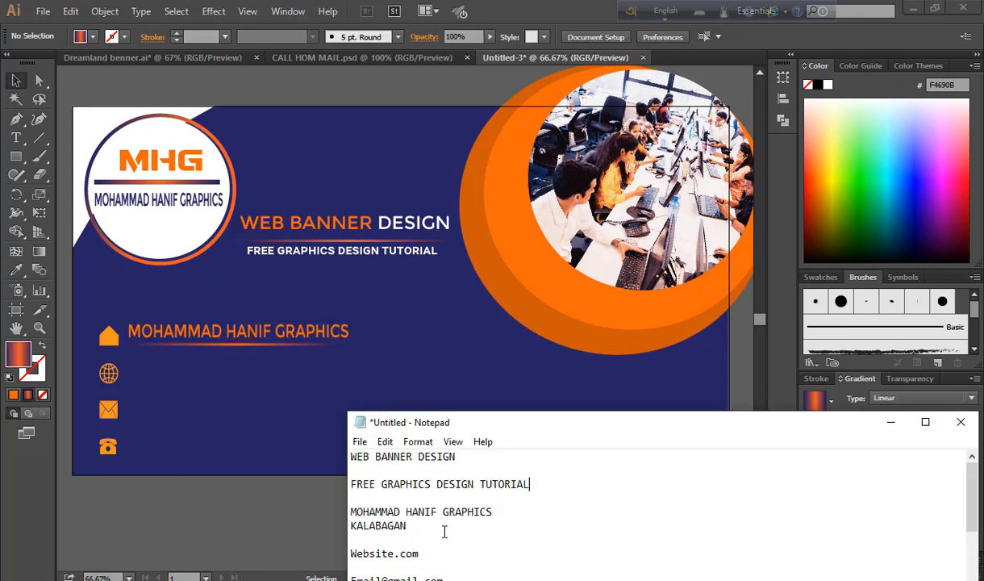
Add the KALABAGAN address line under the studio name in the white subtitle style
click(352, 526)
key(shift+End)
key(ctrl+c)
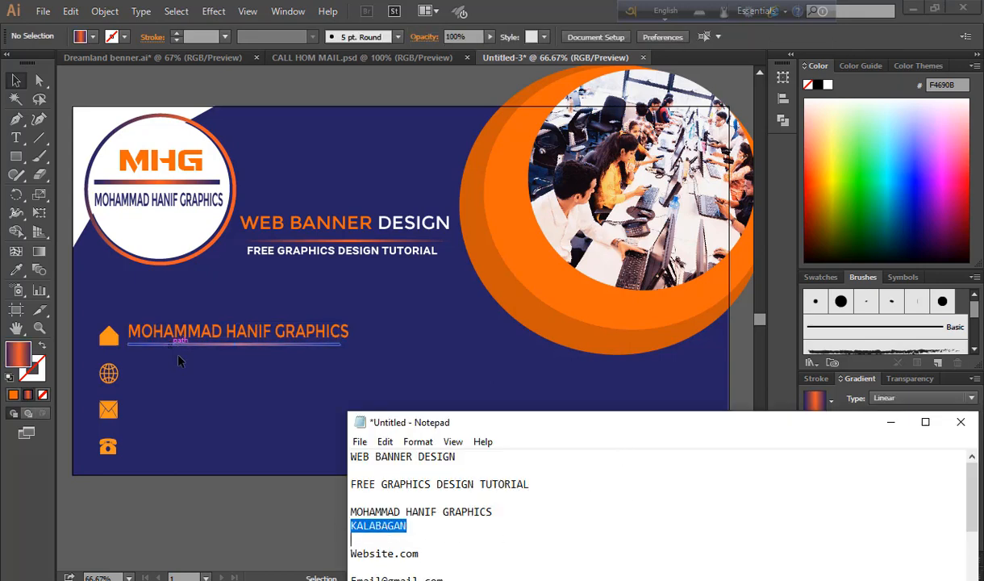
key(alt+Tab)
key(t)
click(189, 363)
key(ctrl+v)
click(15, 80)
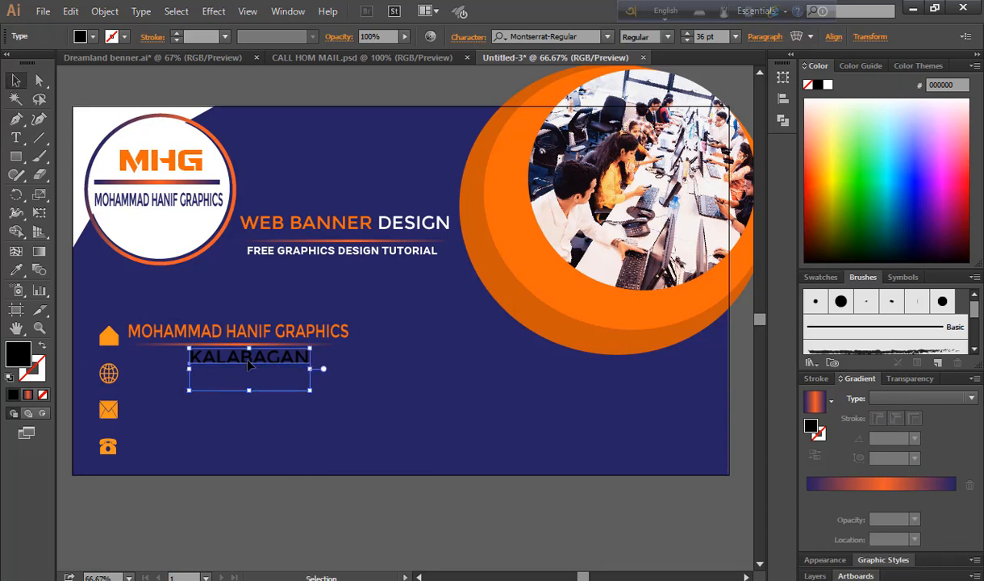
drag(235, 346, 173, 346)
key(i)
click(303, 245)
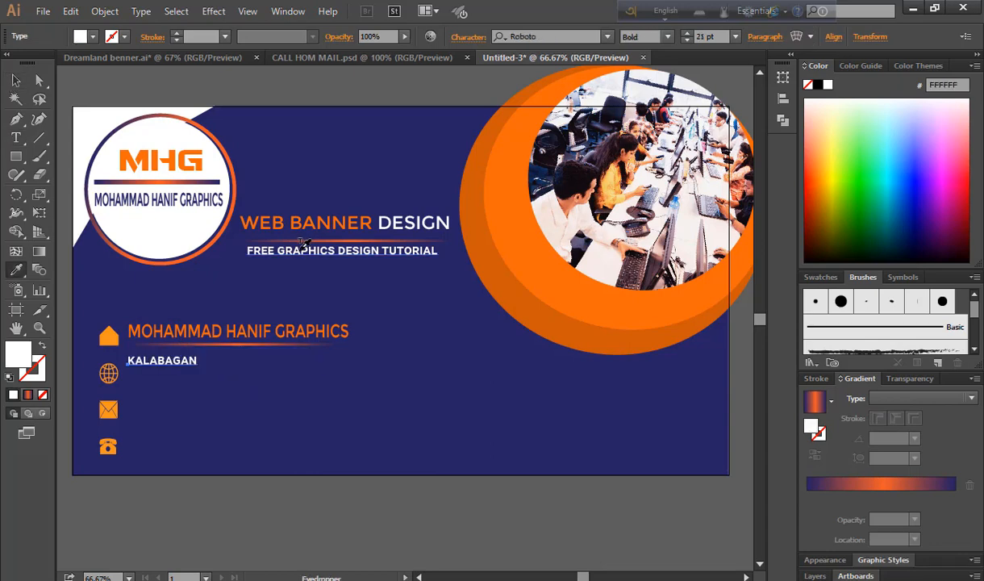
key(v)
key(Up)
key(Up)
key(Up)
key(Up)
key(Up)
key(Up)
key(Up)
key(Up)
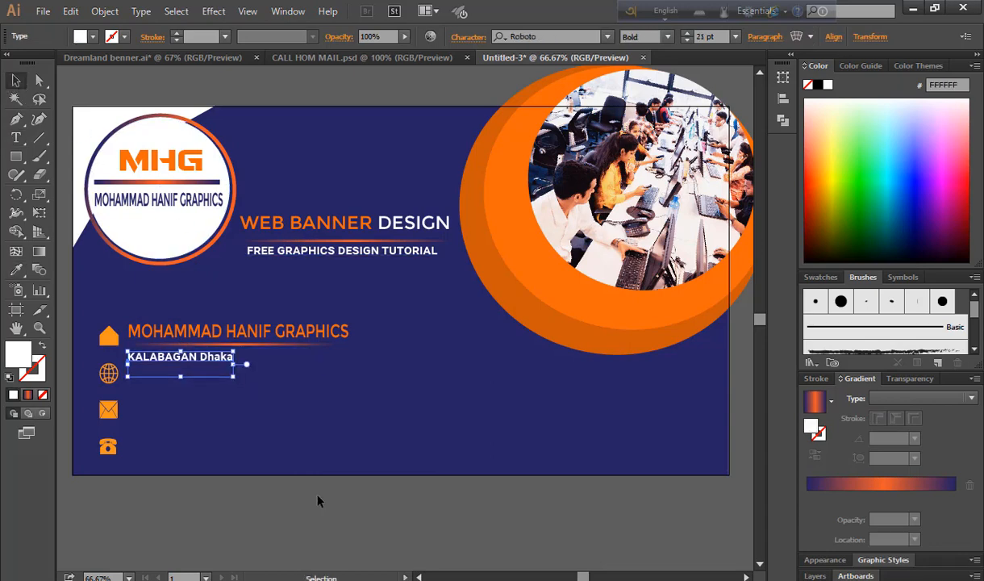
click(317, 501)
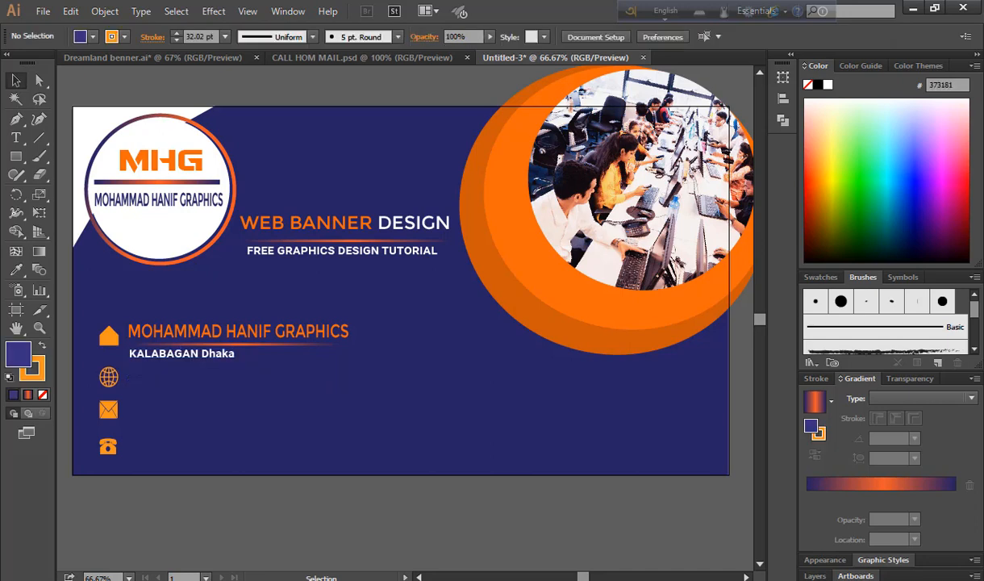
Paste Website.com beside the globe icon, styled like the orange heading
key(alt+Tab)
click(572, 488)
scroll(573, 488, down, 3)
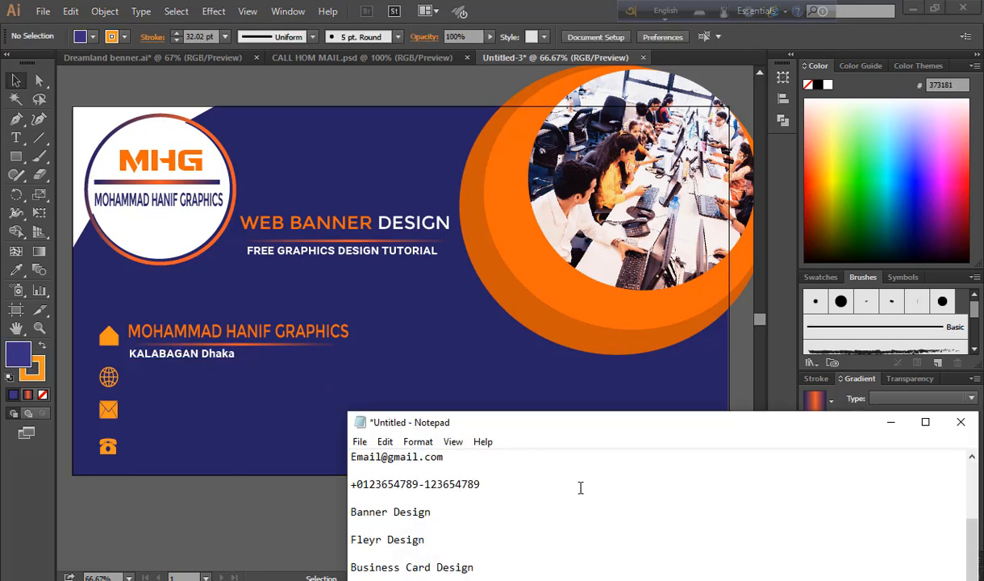
scroll(580, 488, up, 2)
drag(351, 511, 351, 525)
key(ctrl+c)
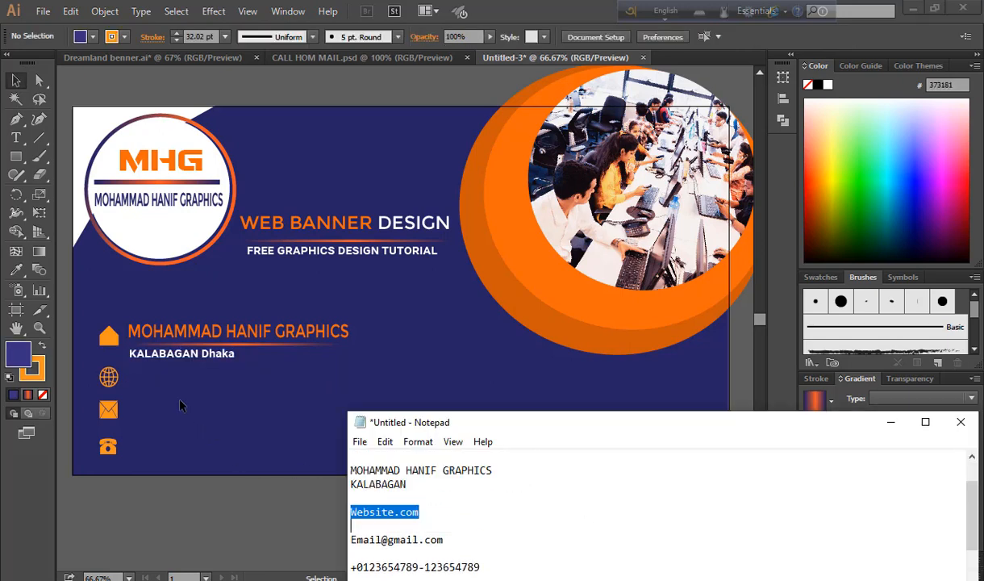
click(180, 405)
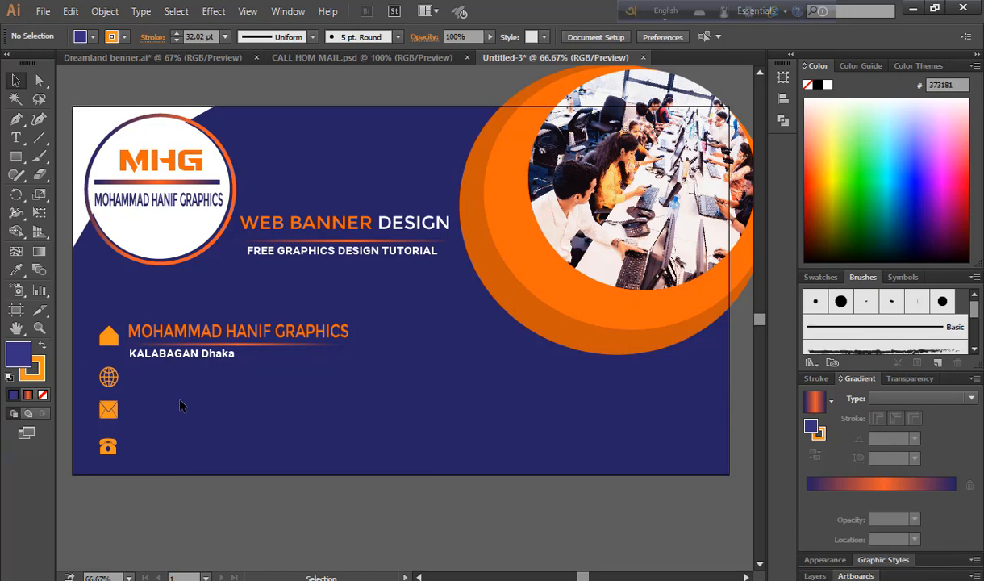
key(t)
click(128, 376)
key(ctrl+v)
key(Escape)
key(i)
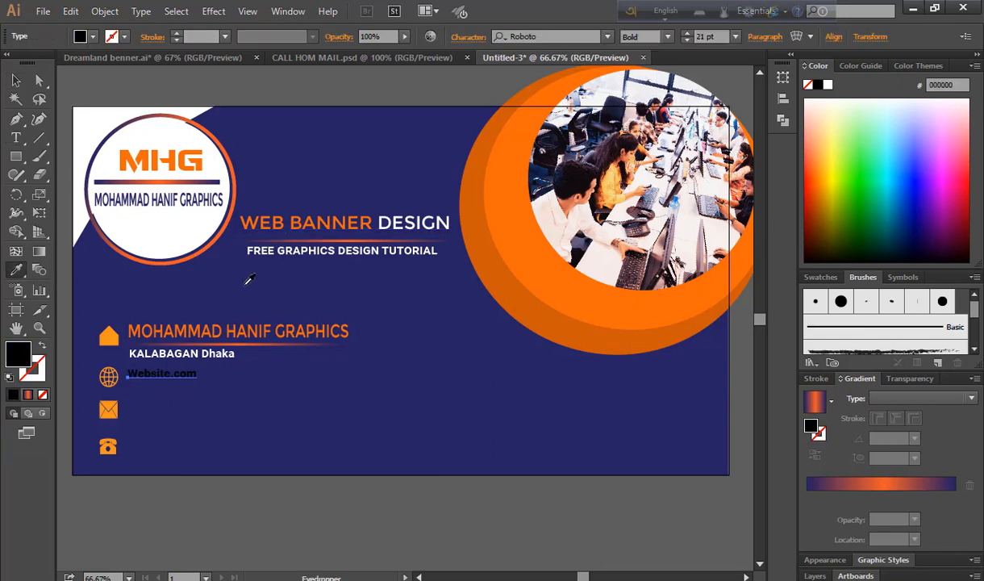
click(217, 329)
key(v)
click(390, 494)
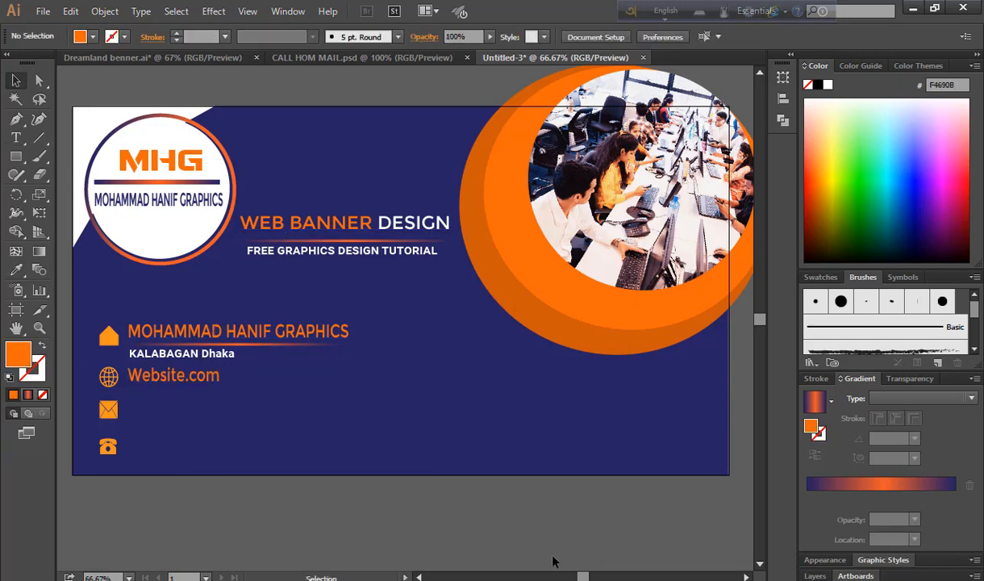
Add the email address as a text line beside the envelope icon
key(alt+Tab)
click(556, 487)
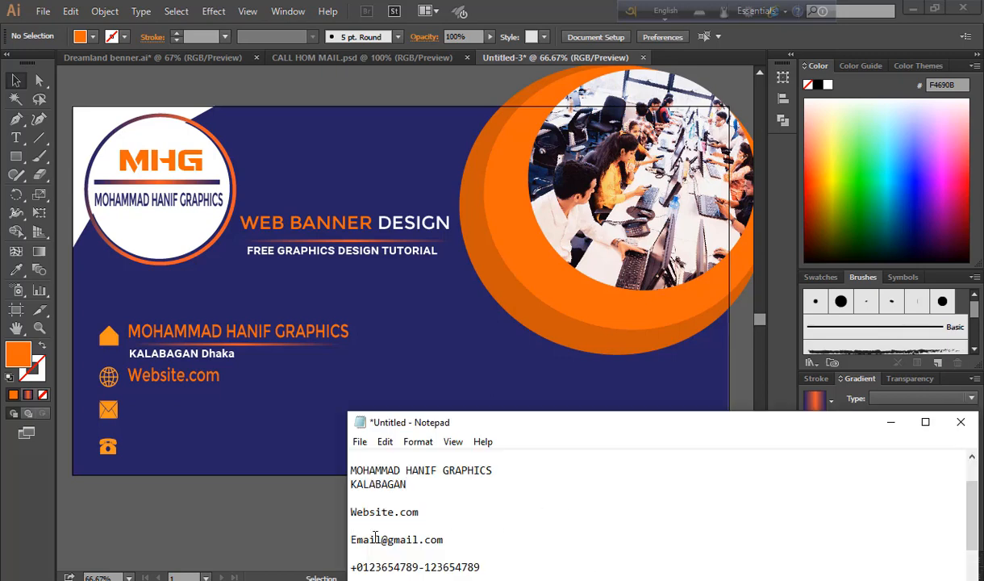
key(alt+Tab)
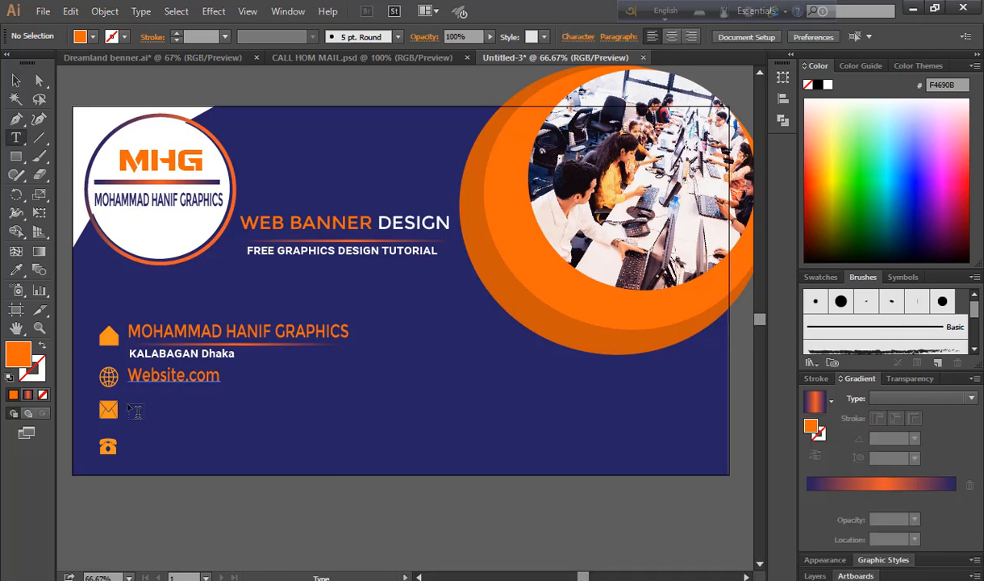
click(130, 404)
text(Email@gmail.com)
key(Escape)
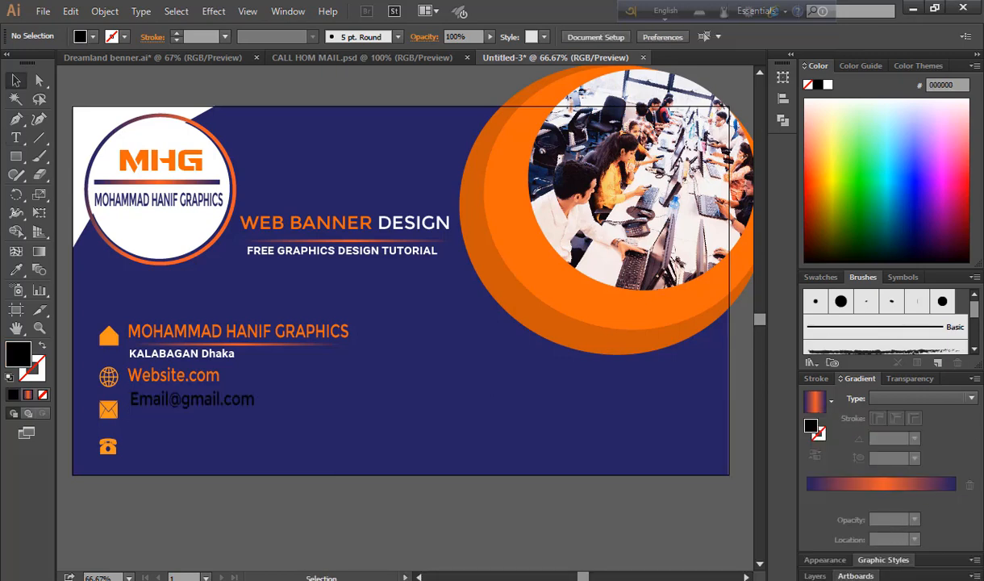
key(alt+Tab)
click(632, 512)
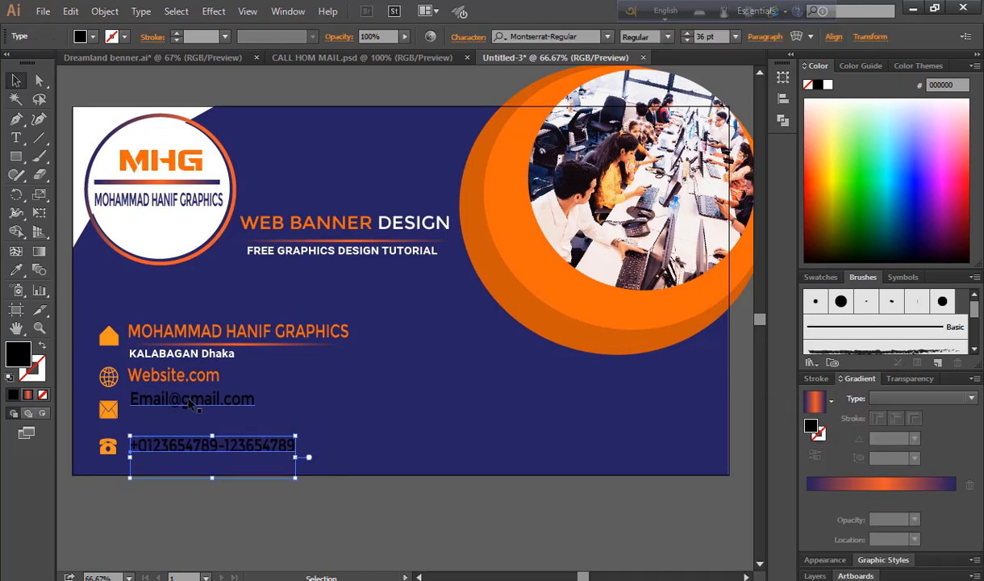
Align the email and website lines and give the contact lines the white text style
drag(183, 401, 181, 411)
drag(175, 366, 175, 372)
drag(174, 371, 174, 371)
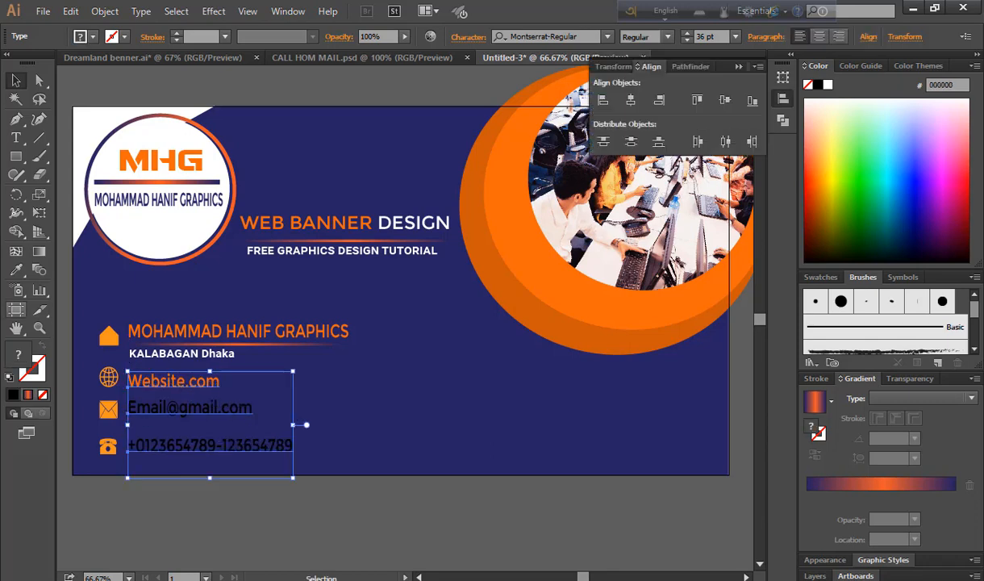
click(16, 270)
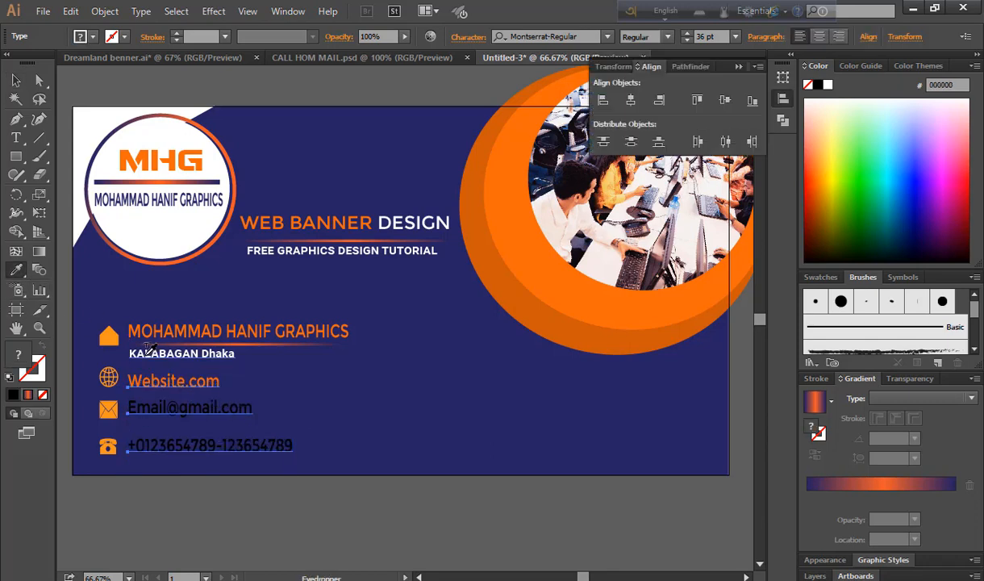
click(146, 354)
drag(197, 389, 236, 389)
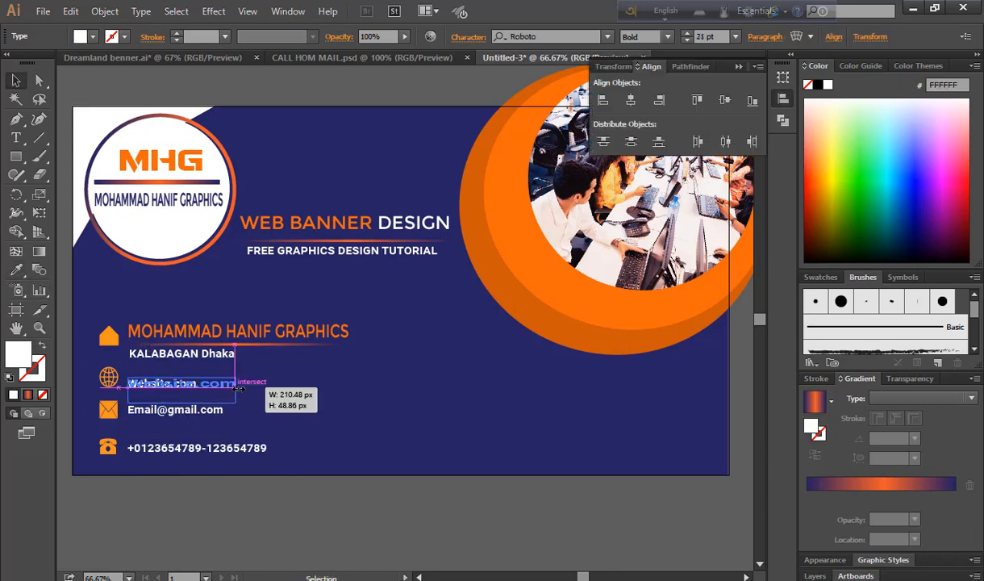
click(279, 509)
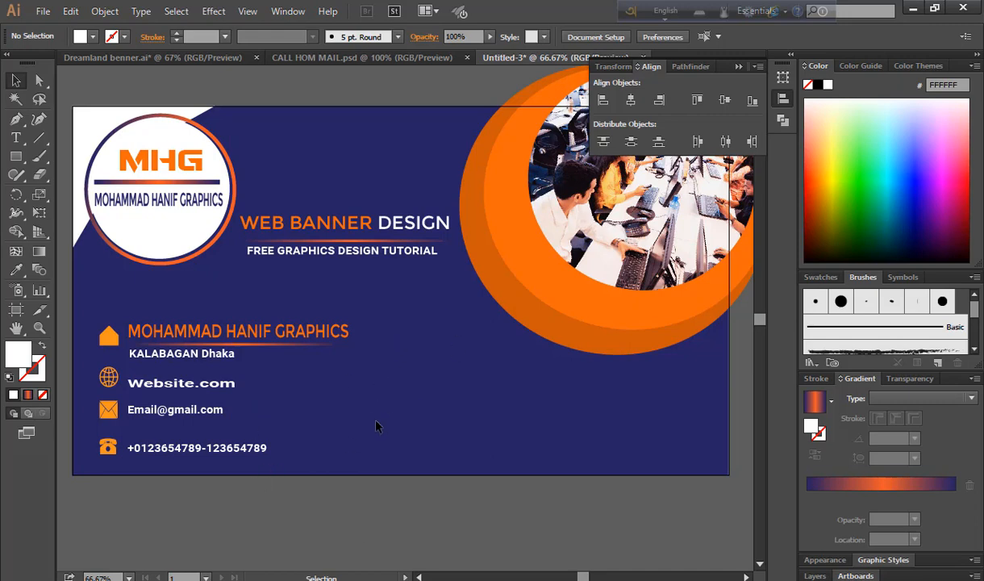
Narrow the orange name heading together with its gradient underline
ctrl+click(303, 346)
ctrl+shift+click(304, 336)
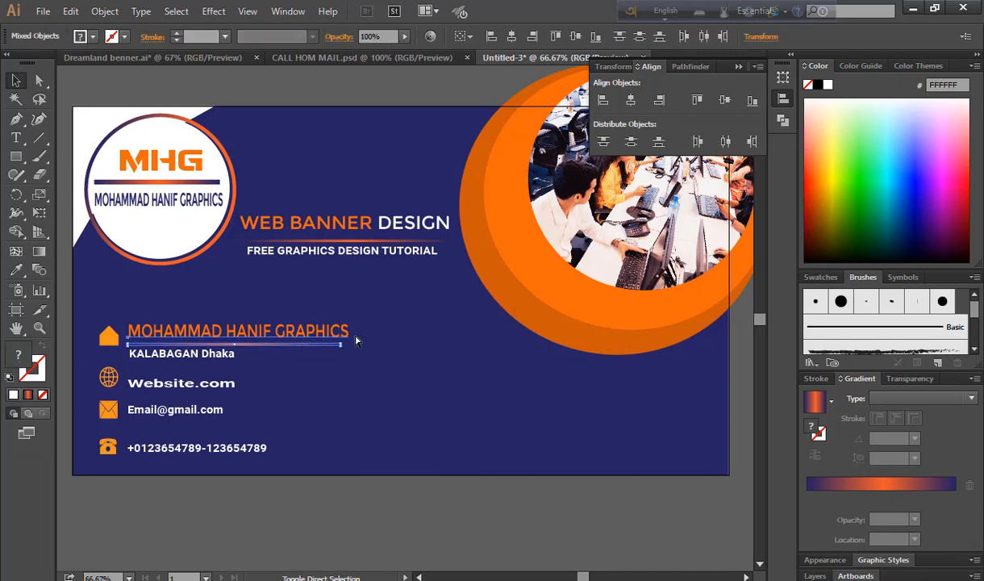
drag(350, 336, 312, 335)
click(325, 502)
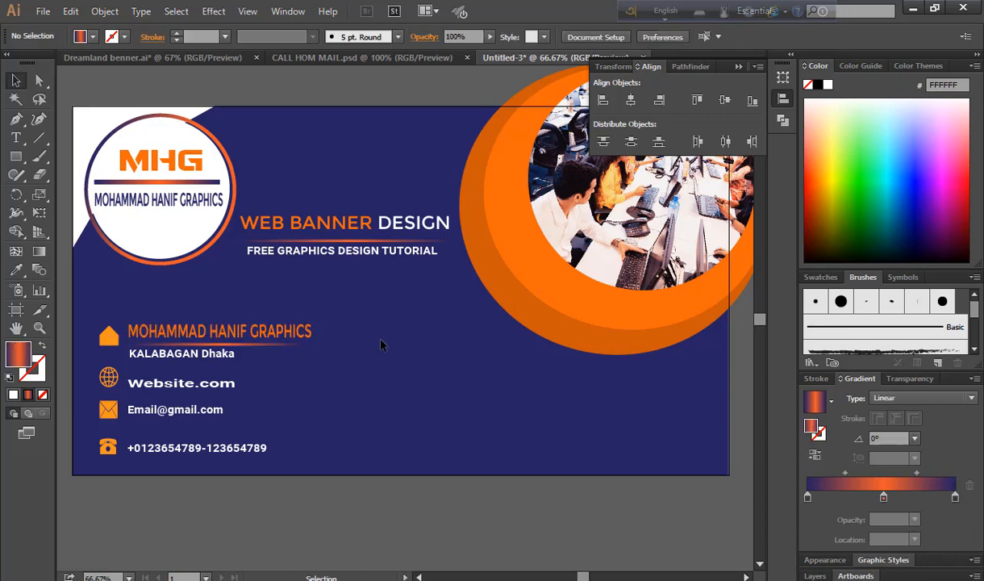
Draw a thin tall rectangle right of the contacts and make it white
click(16, 159)
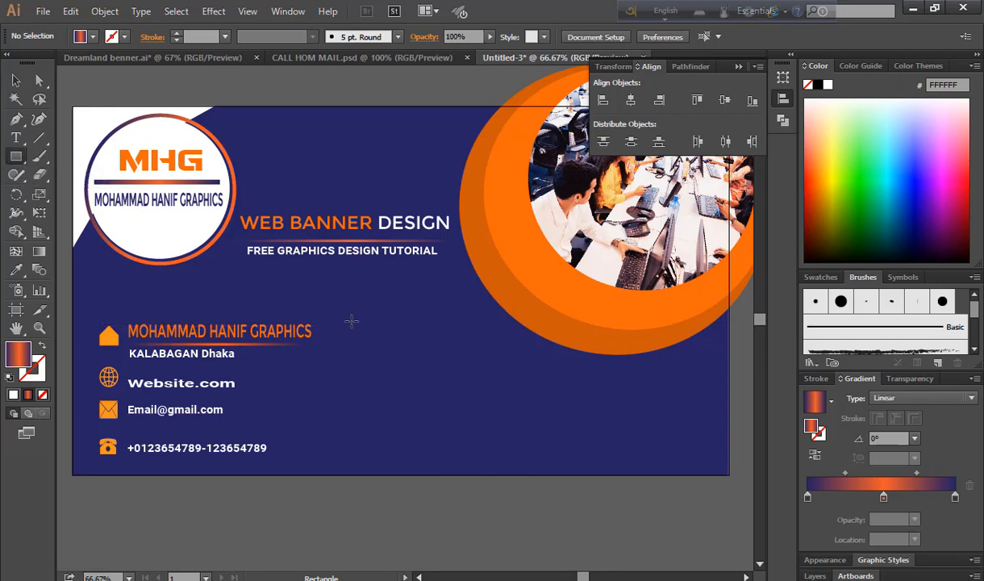
drag(346, 325, 348, 467)
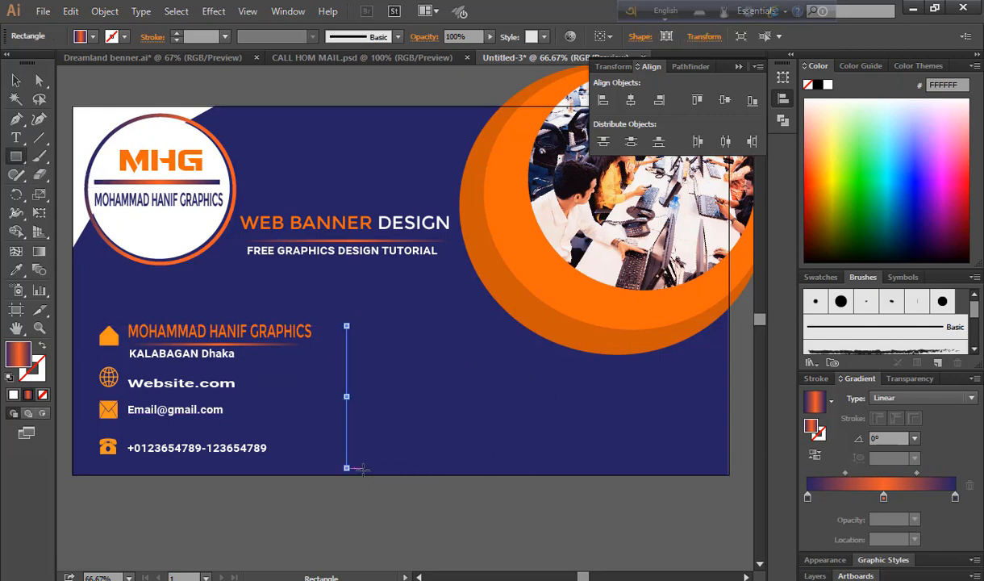
click(16, 269)
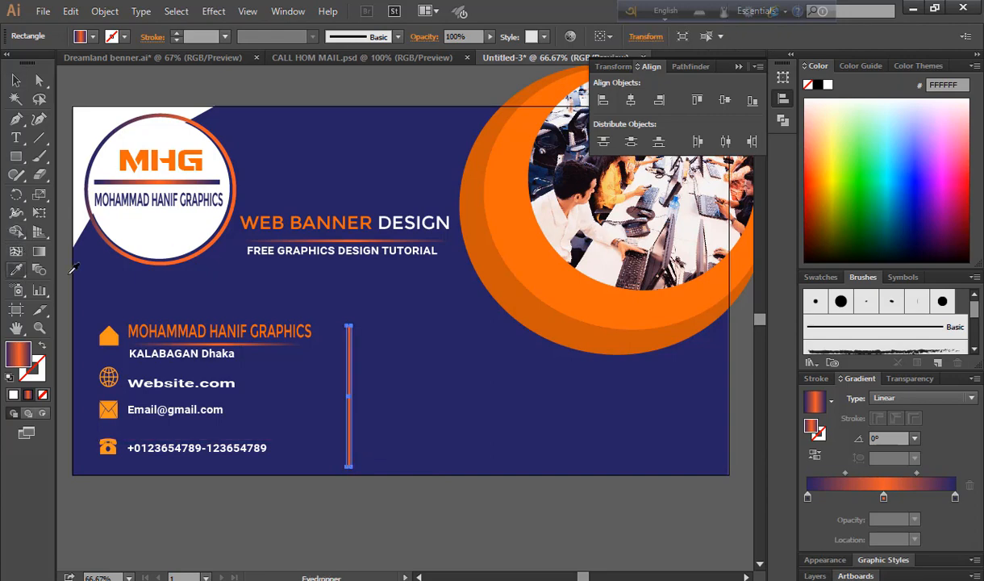
click(167, 231)
key(v)
Duplicate the bar into three staggered white bars and shift them slightly left
key(ctrl+shift+a)
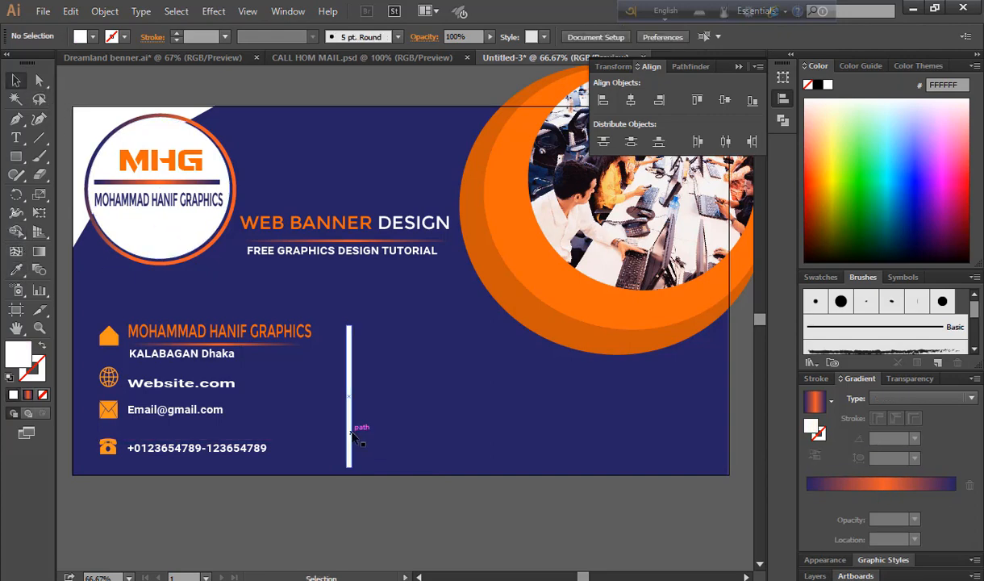
drag(353, 436, 376, 443)
click(308, 294)
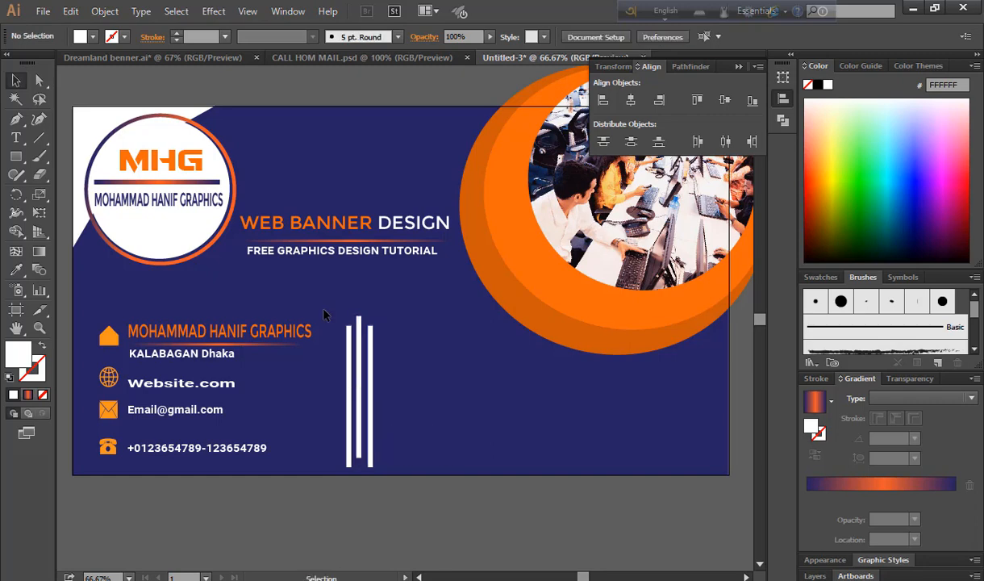
drag(308, 294, 386, 403)
key(shift+Left)
key(shift+Left)
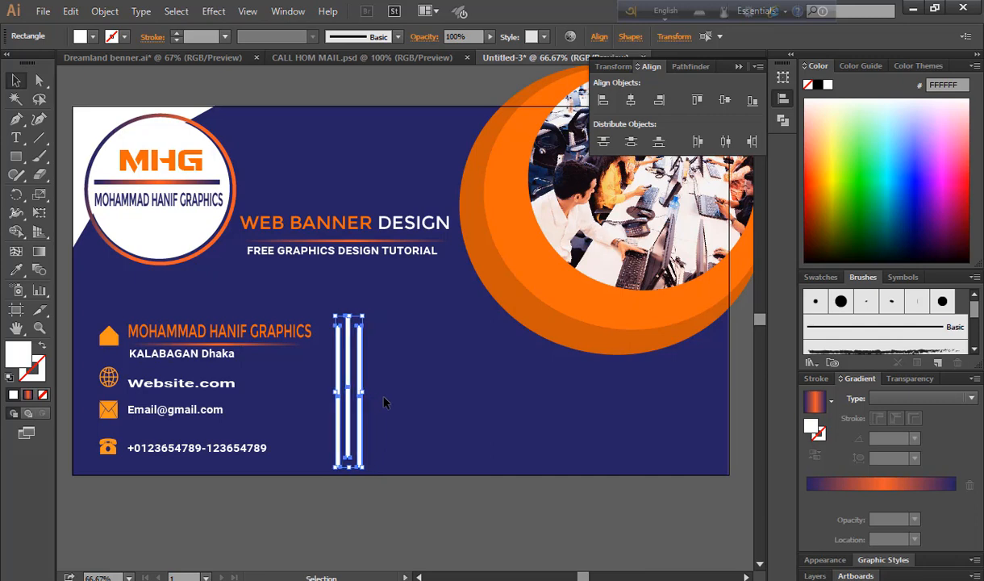
click(378, 510)
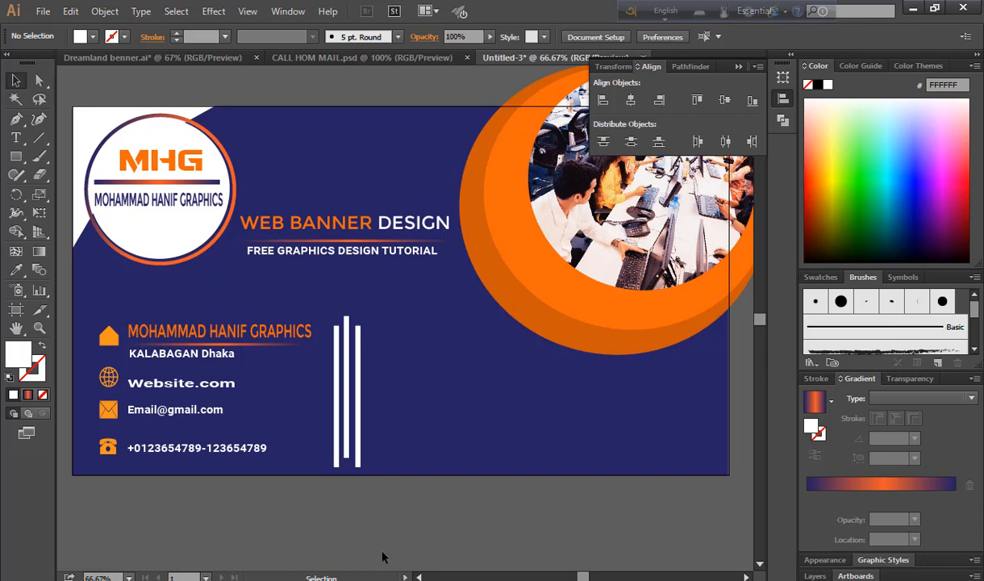
key(t)
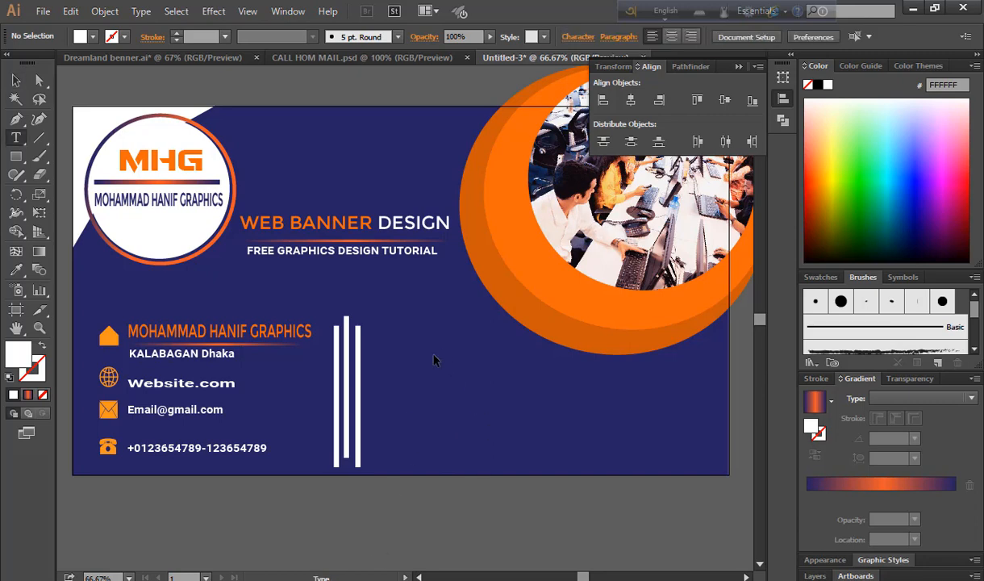
Type the service lines, such as Banner Design, Card Design and Logo Design, right of the bars
click(367, 313)
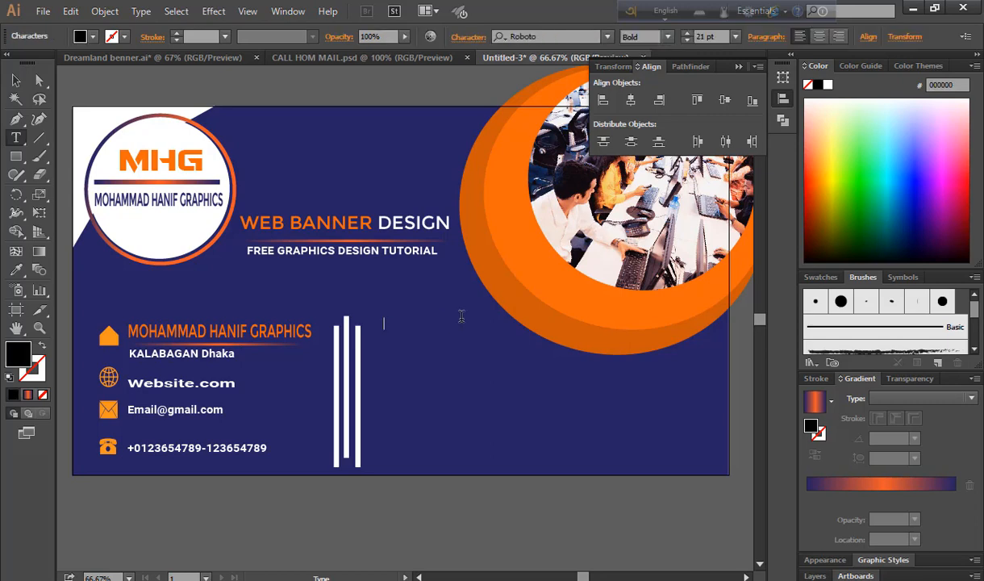
text(Banner Design)
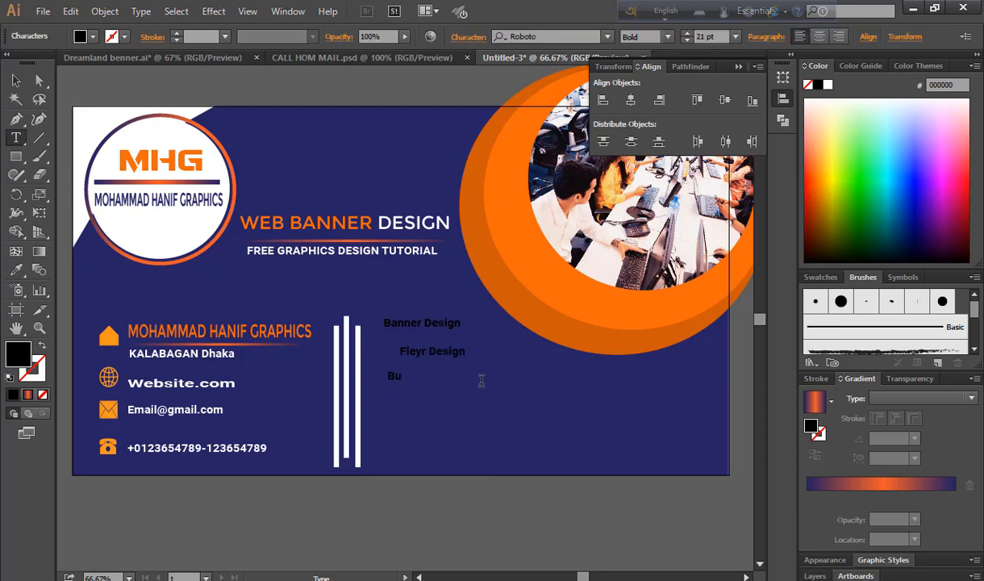
text(siness ard)
key(BackSpace)
key(BackSpace)
key(BackSpace)
text(Card Design)
key(Escape)
click(442, 422)
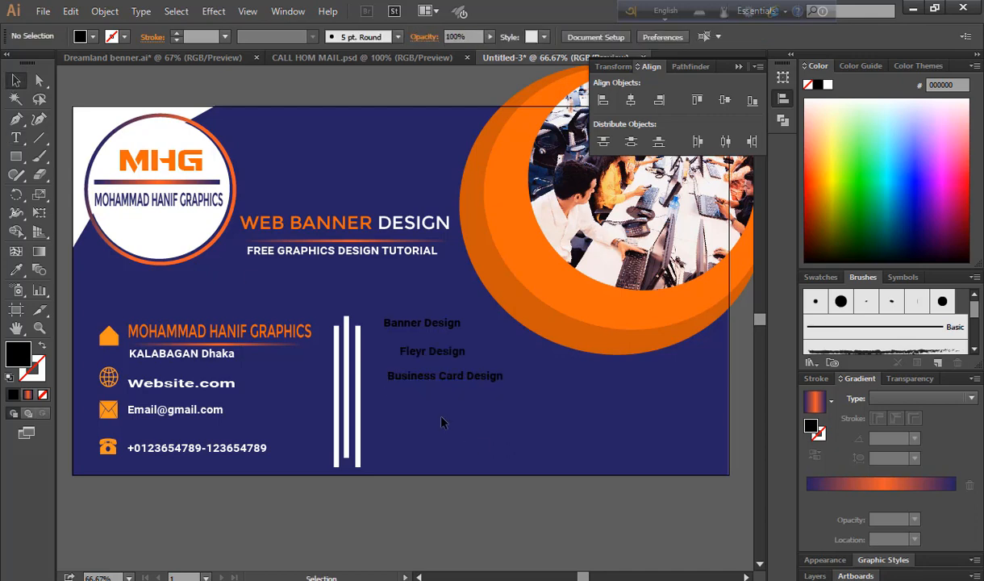
key(t)
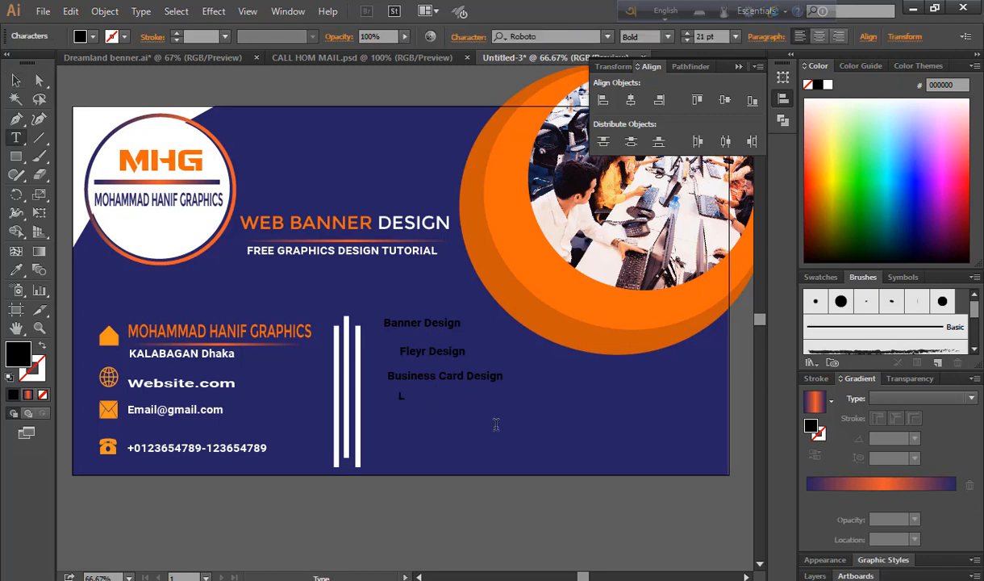
text(Logo Design)
text(ll Design)
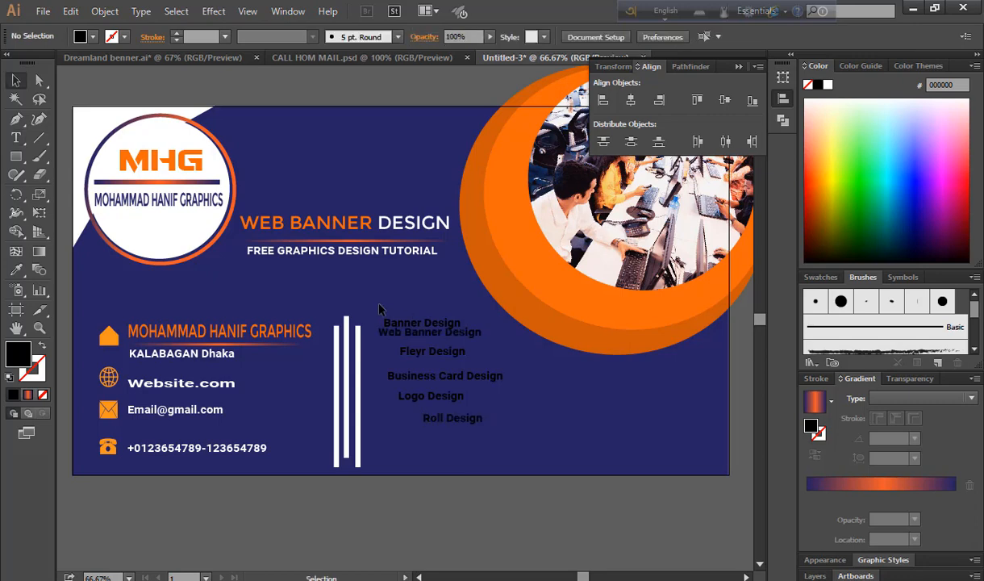
Left-align the six service lines, distribute them evenly by centre, and enlarge the list
drag(379, 307, 507, 451)
shift+click(598, 338)
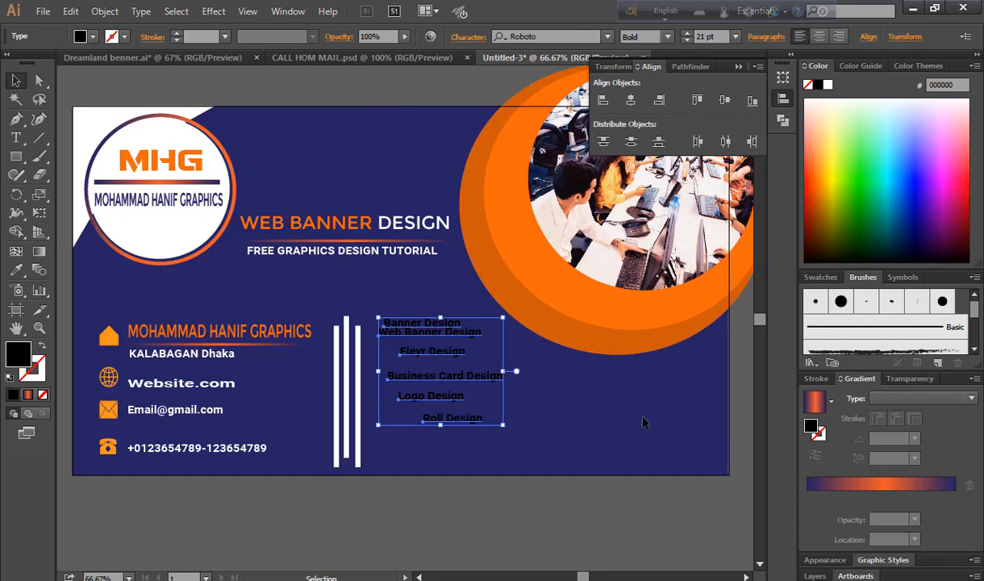
click(603, 99)
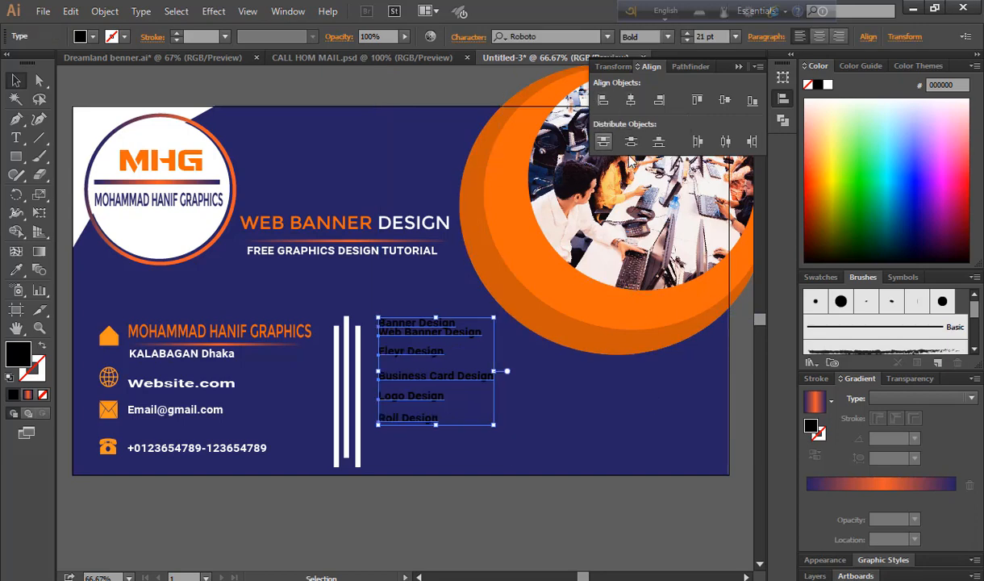
click(632, 144)
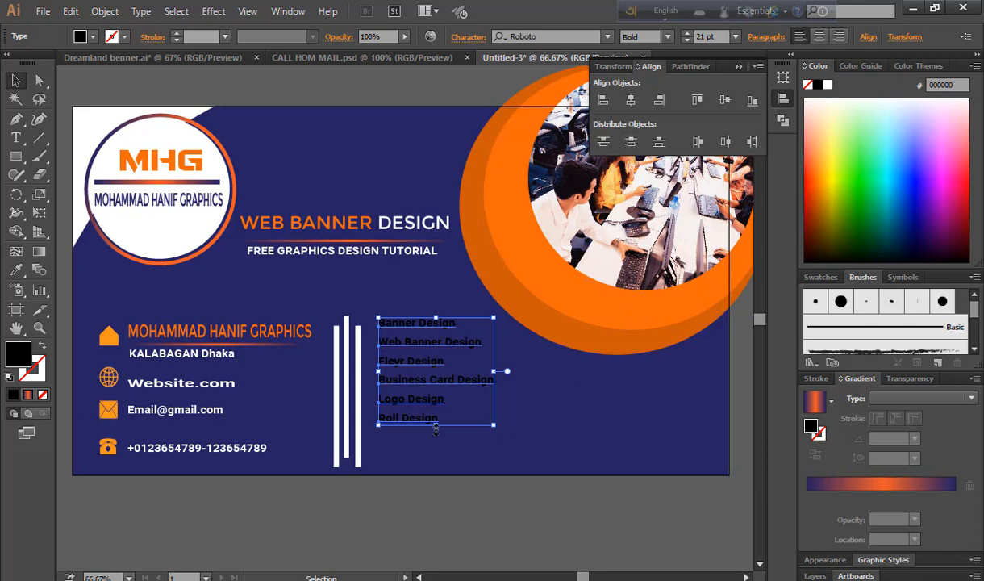
drag(436, 426, 442, 457)
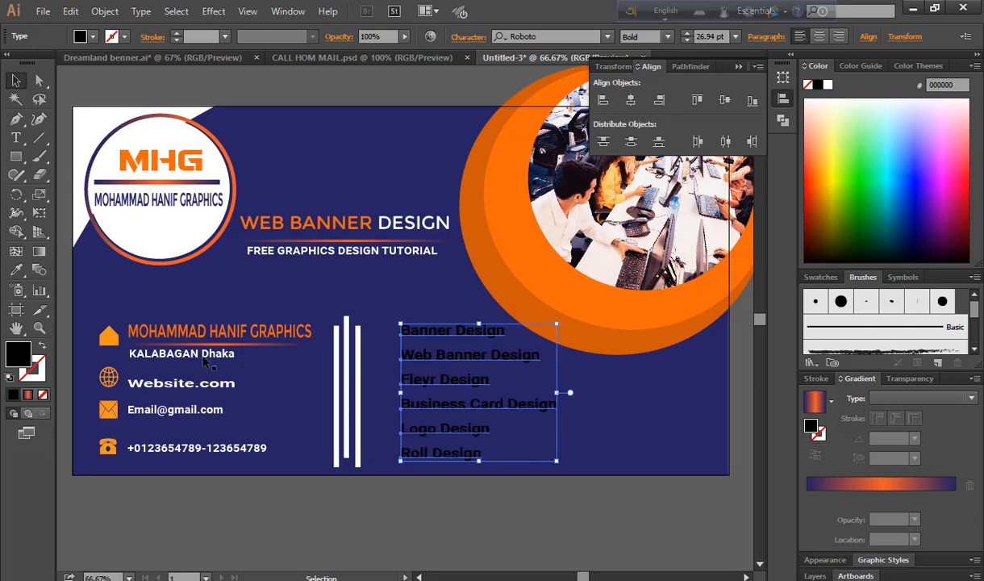
Make the service list white like the subtitle and stretch it slightly wider
click(18, 271)
click(292, 243)
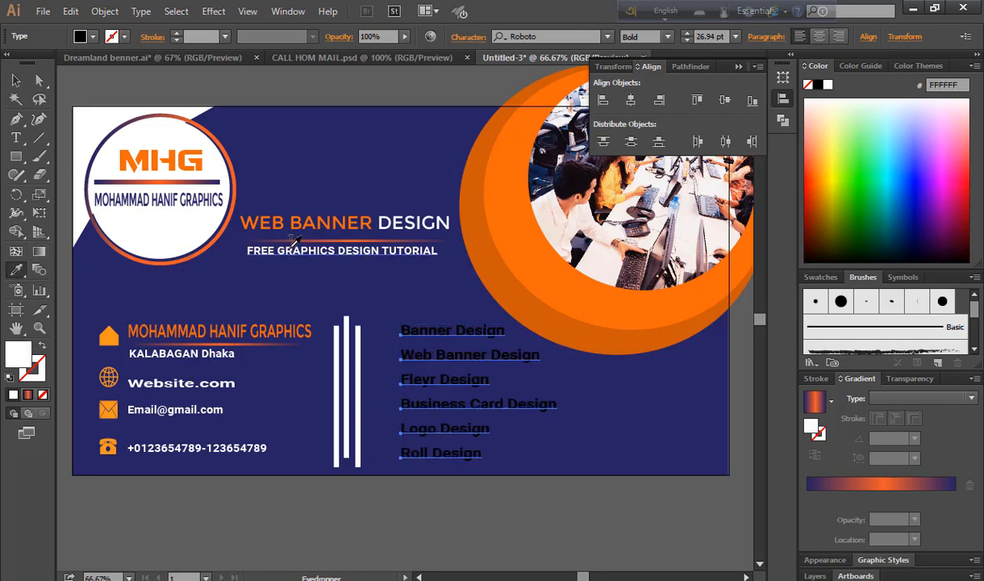
click(16, 81)
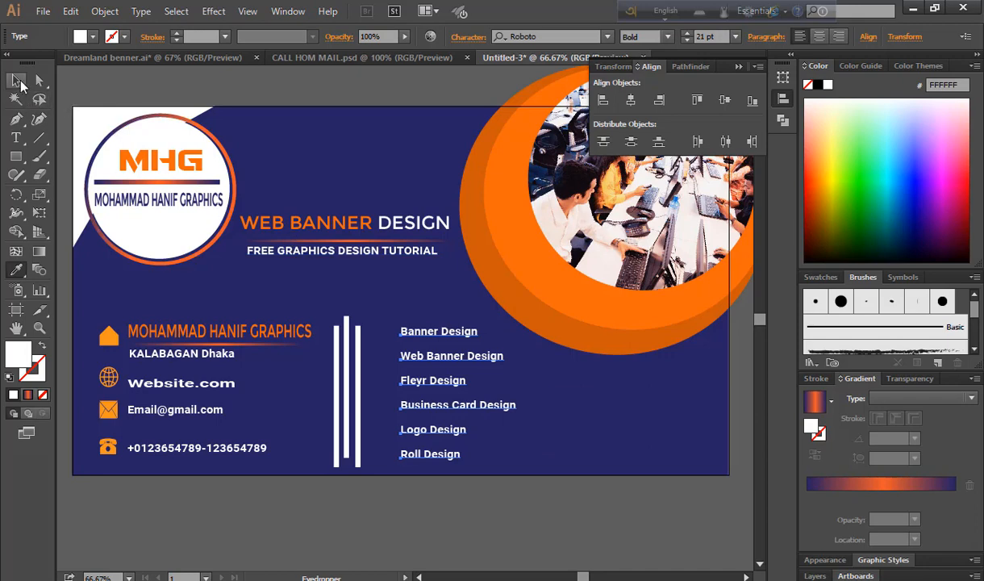
click(452, 404)
drag(516, 395, 557, 398)
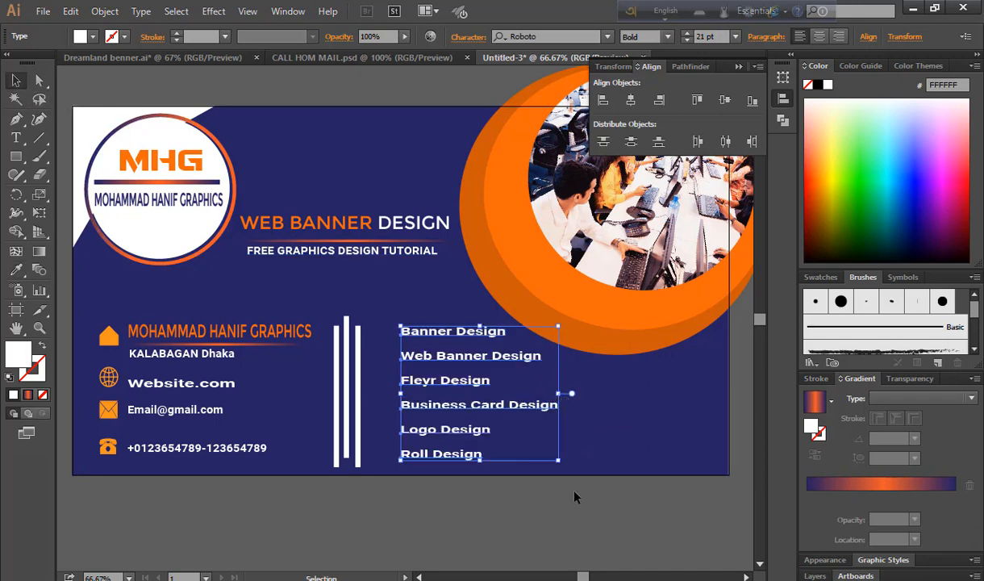
click(384, 331)
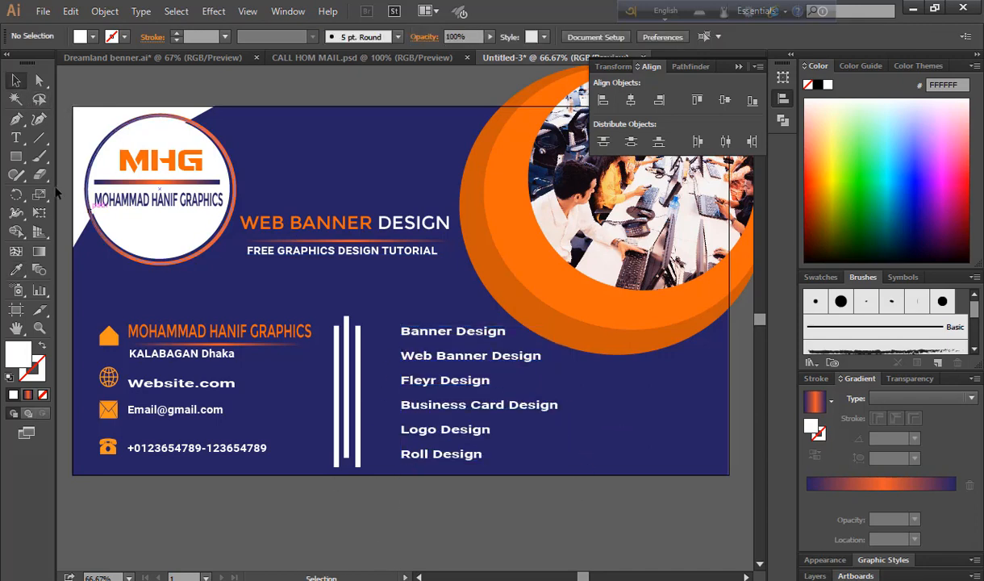
Draw a small square bullet and give it the banner's orange fill
click(16, 156)
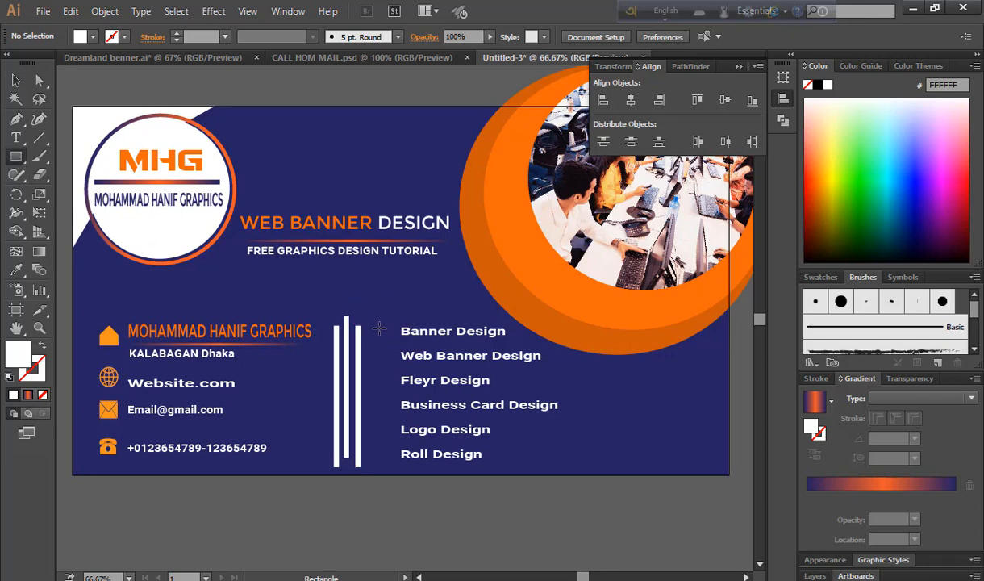
drag(363, 282, 377, 300)
key(v)
click(16, 269)
click(508, 242)
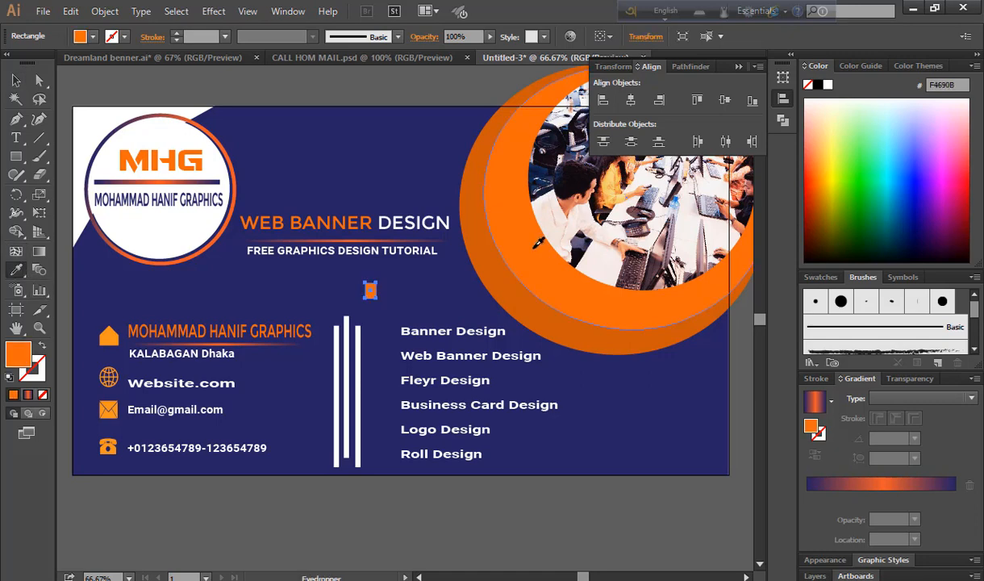
click(16, 78)
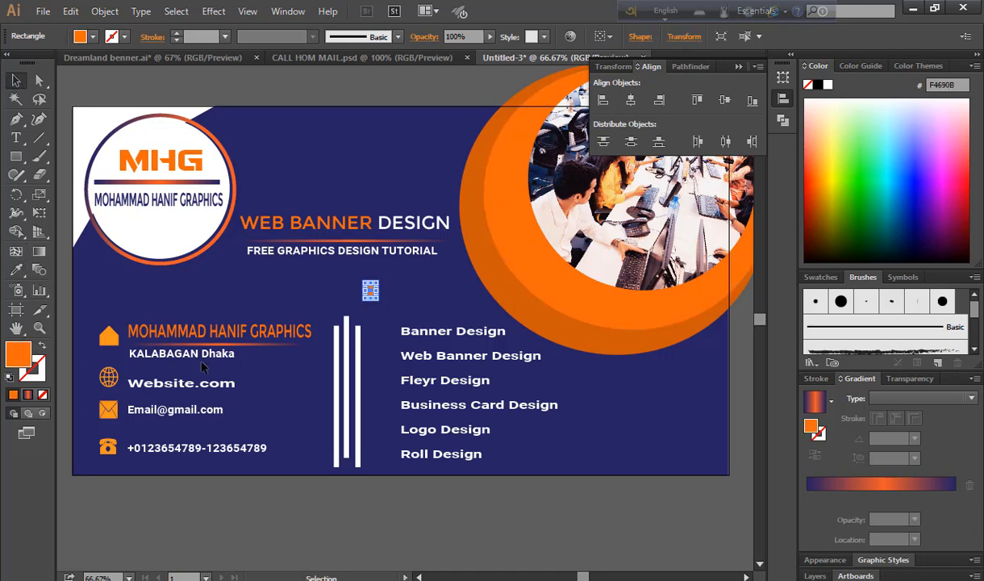
click(345, 538)
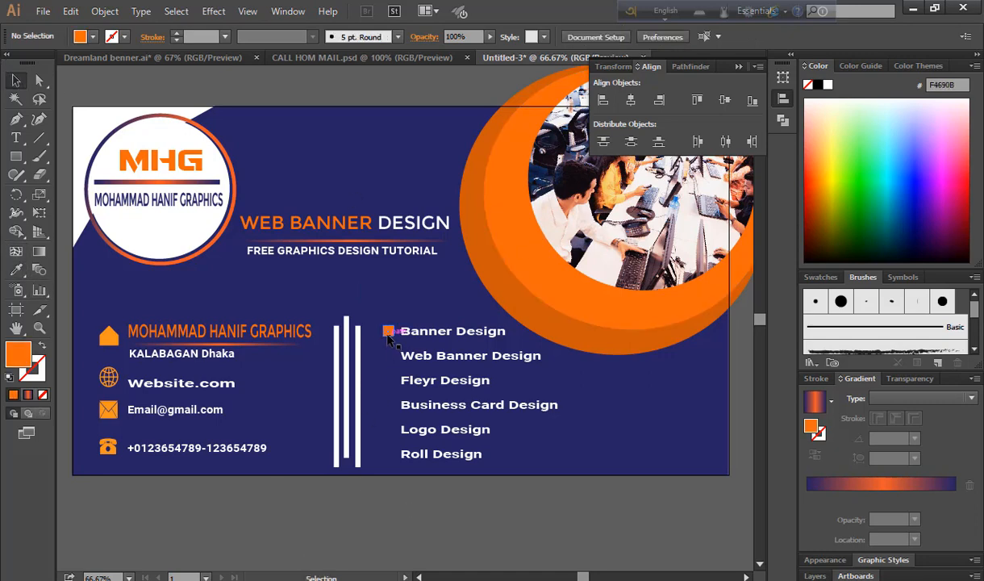
Duplicate the orange square down beside each service line with Ctrl+D
drag(388, 335, 390, 360)
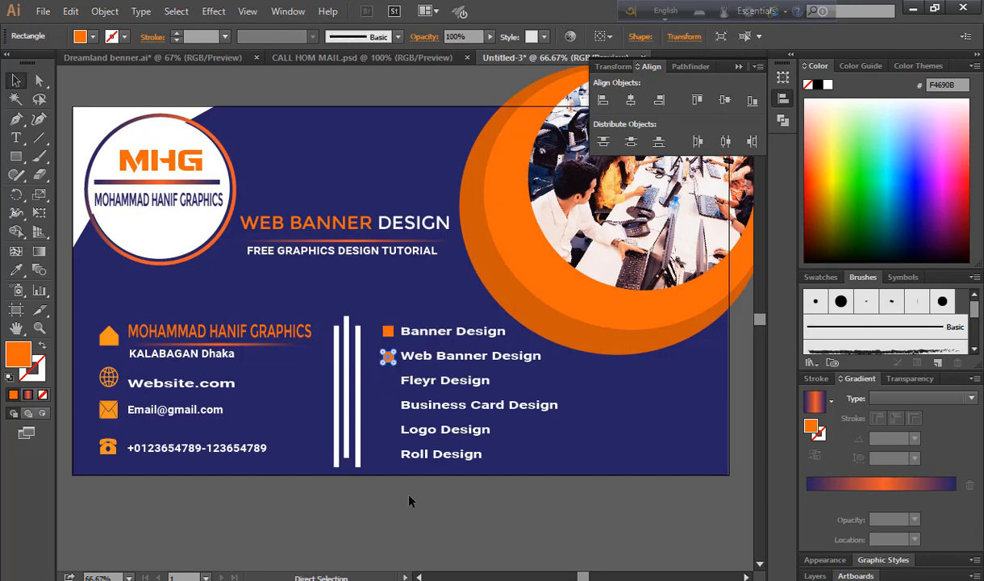
key(ctrl+d)
key(ctrl+d)
key(ctrl+d)
key(ctrl+d)
click(409, 501)
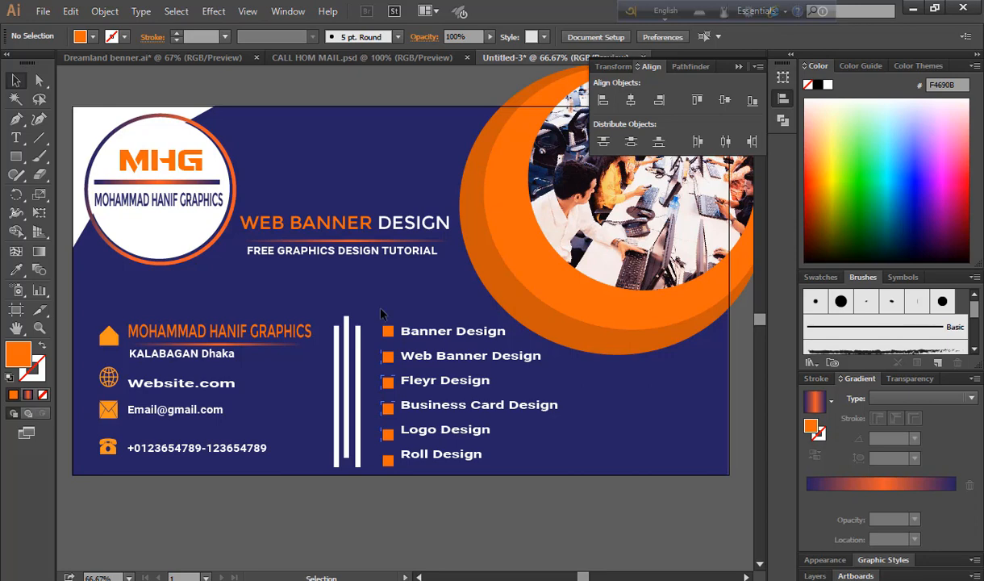
drag(364, 296, 444, 453)
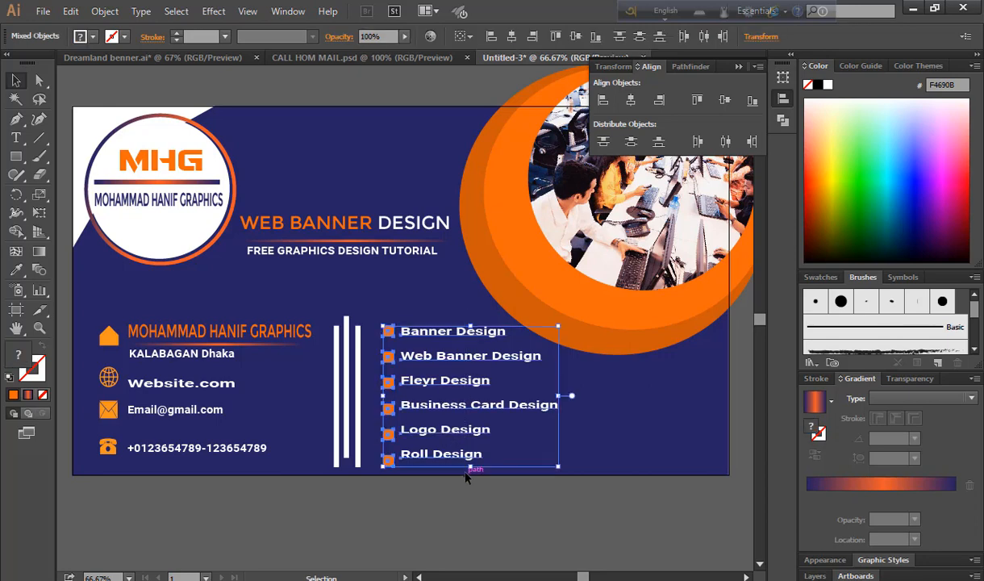
click(603, 102)
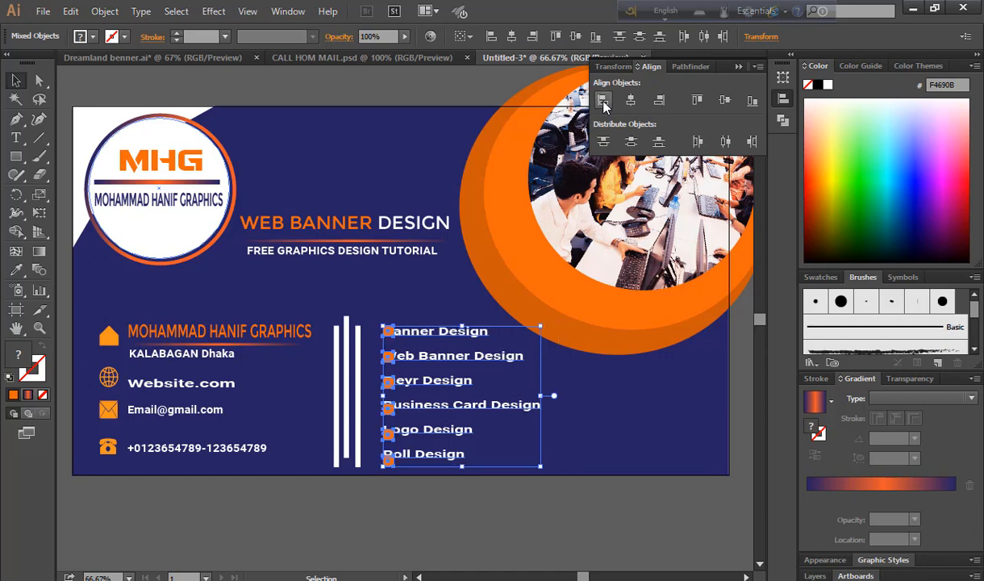
key(ctrl+z)
Space the six orange squares evenly and nudge the Roll Design square up
drag(373, 317, 397, 476)
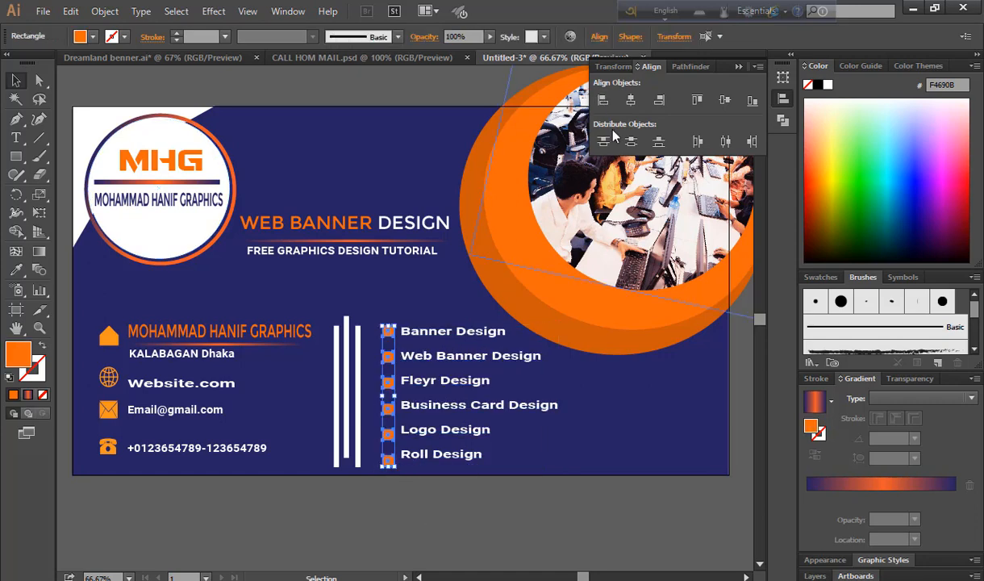
click(631, 143)
click(604, 142)
click(460, 510)
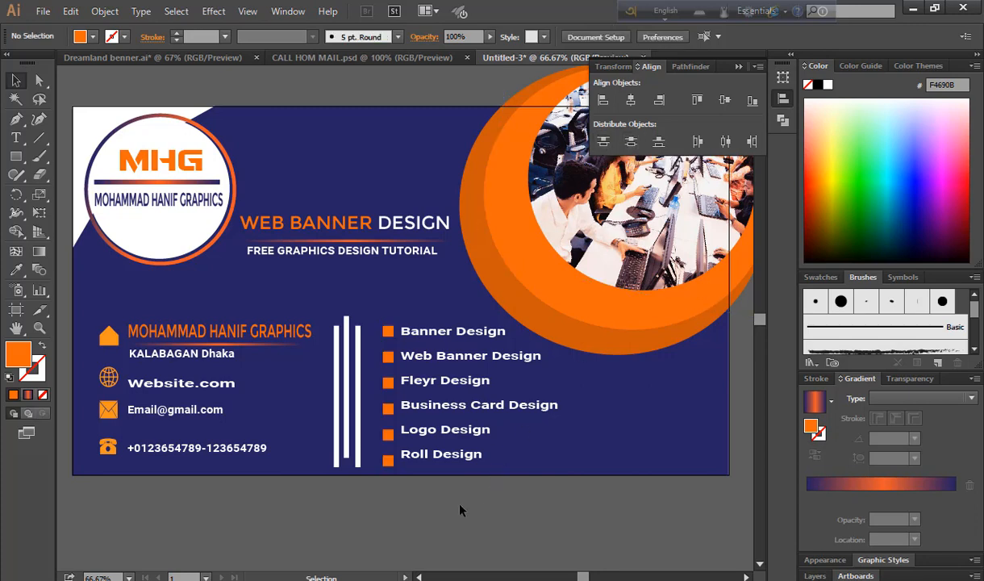
click(388, 459)
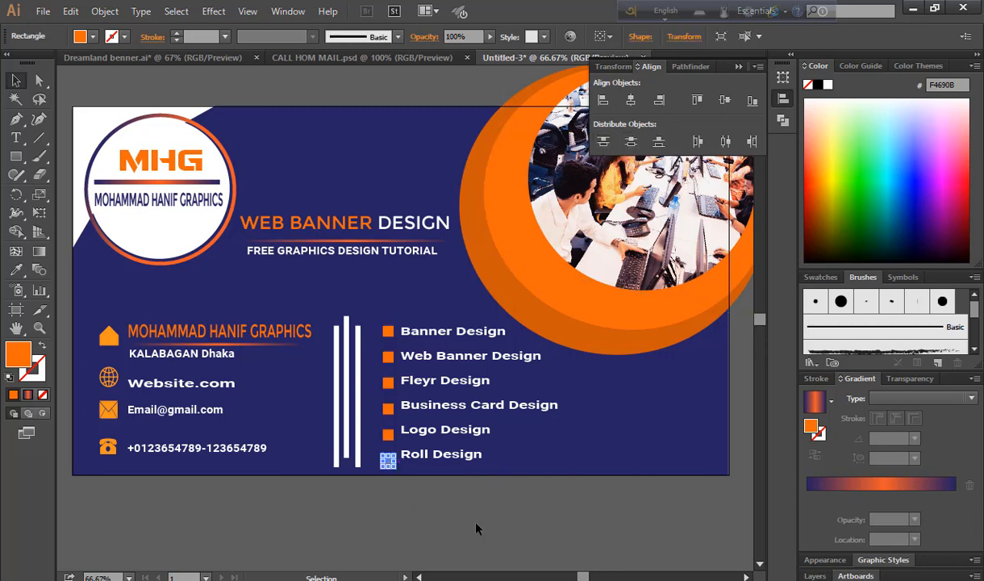
key(Up)
key(Up)
key(Up)
key(Up)
key(Up)
key(Up)
key(Up)
key(Up)
key(Up)
key(Up)
click(456, 526)
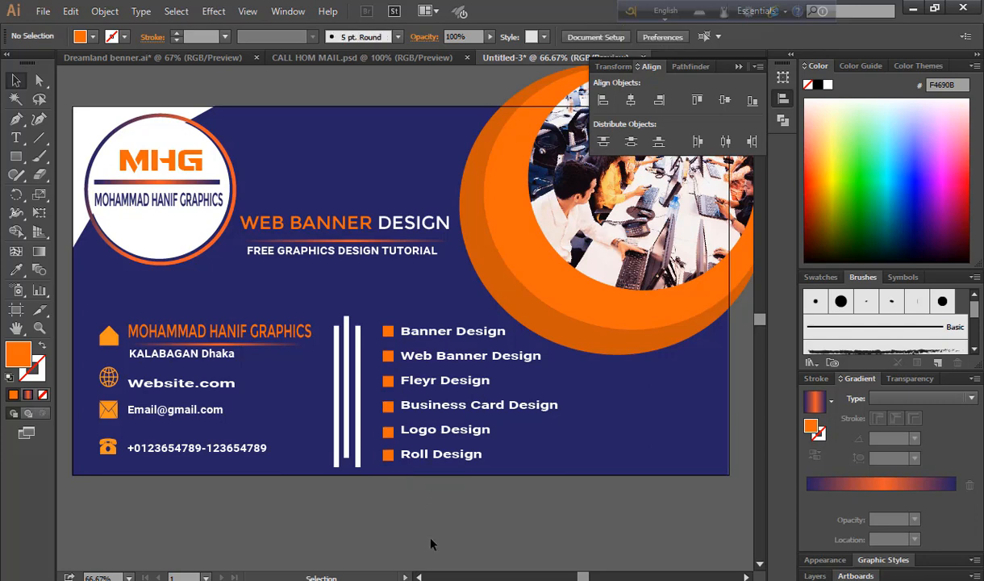
Group the orange rings with the office photo using Ctrl+G
scroll(431, 545, up, 1)
scroll(531, 564, down, 1)
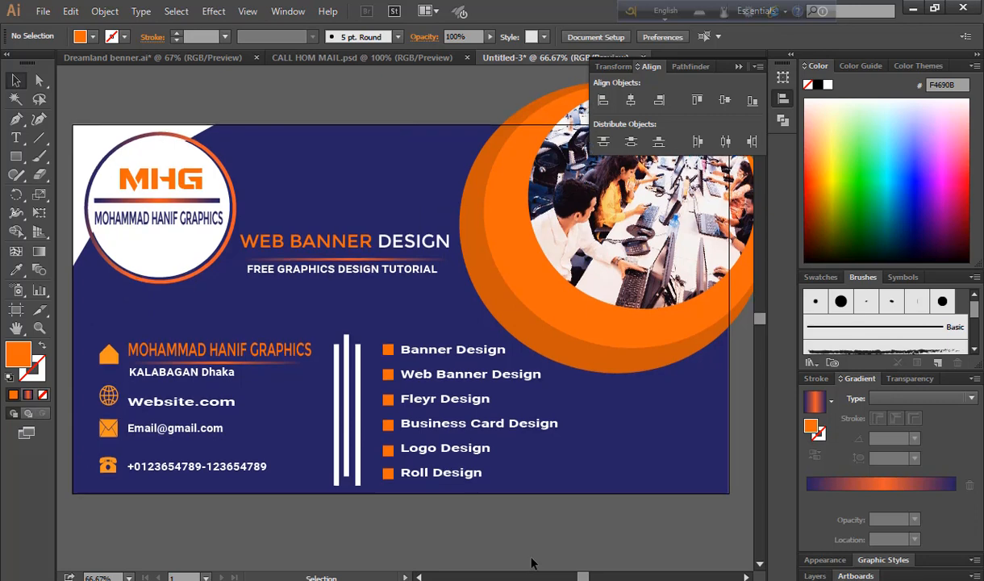
scroll(531, 564, up, 2)
drag(505, 145, 726, 404)
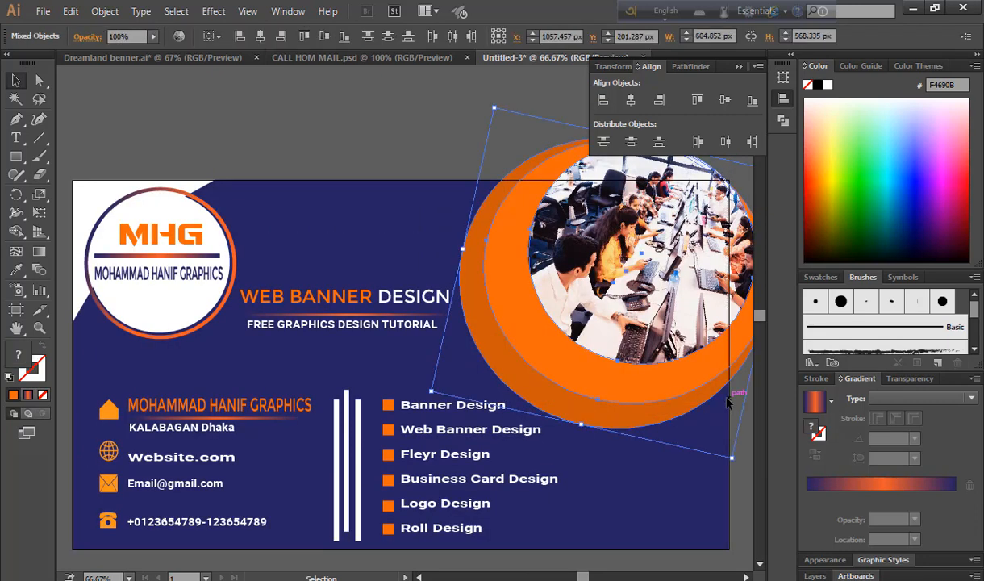
key(ctrl)
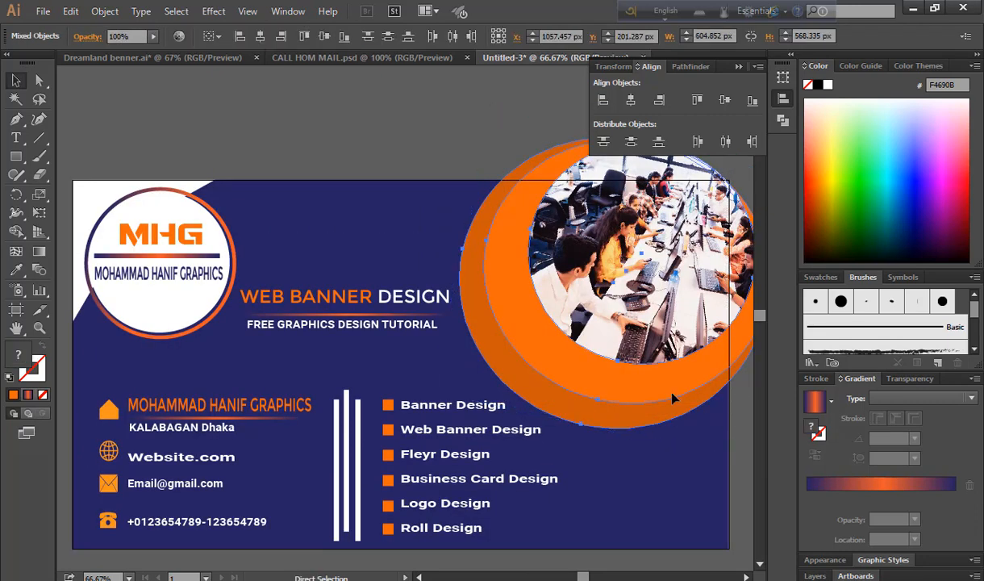
key(ctrl+g)
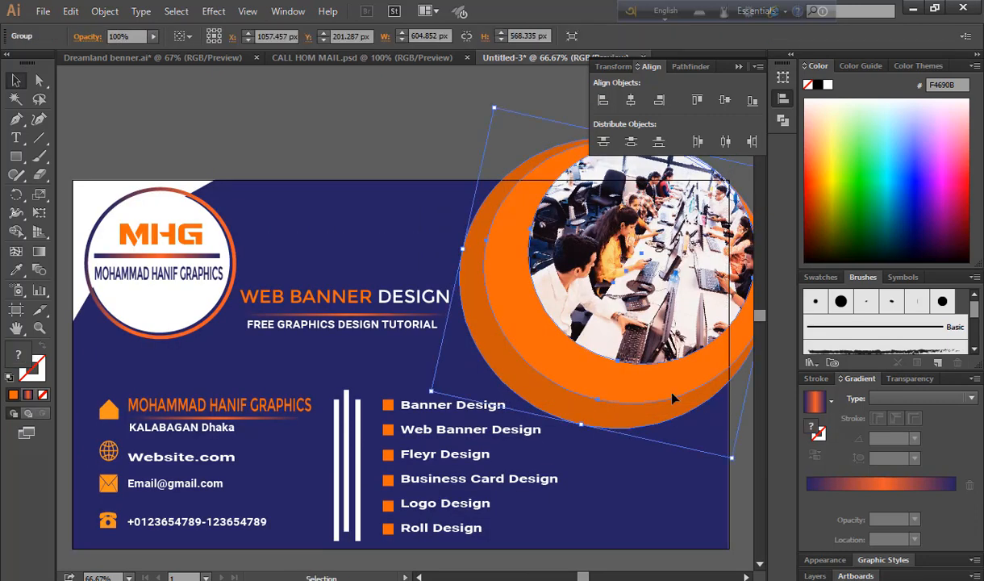
click(754, 476)
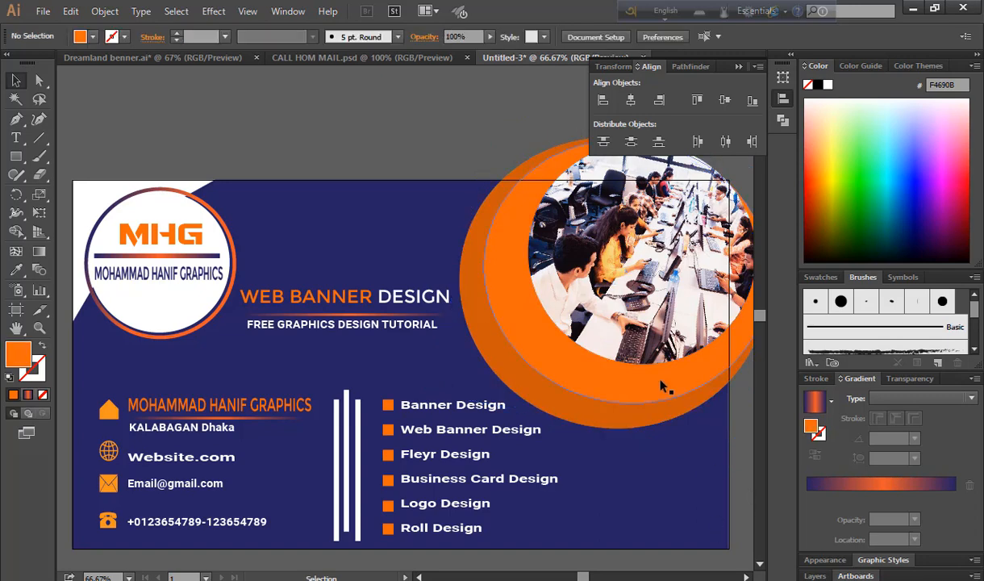
Duplicate the ring-and-photo group and move the copy off the artboard to the left
scroll(661, 384, down, 1)
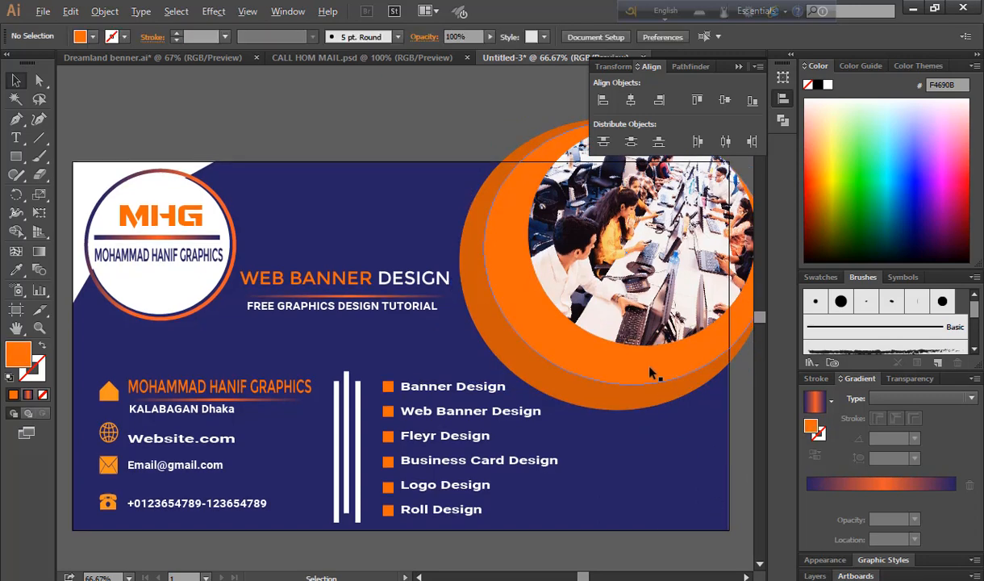
drag(650, 374, 655, 500)
scroll(434, 344, down, 4)
scroll(434, 345, down, 4)
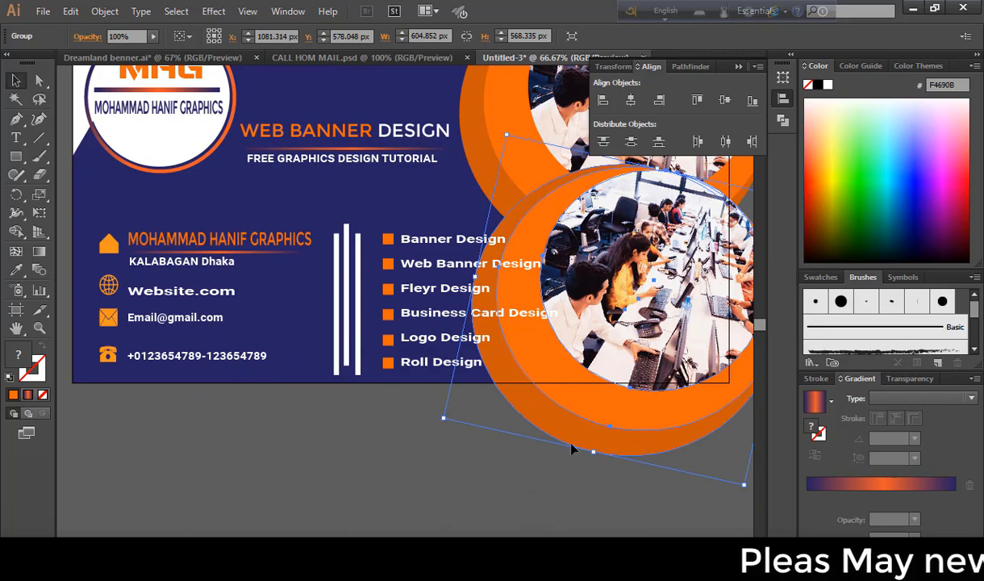
drag(606, 415, 98, 535)
drag(162, 484, 22, 392)
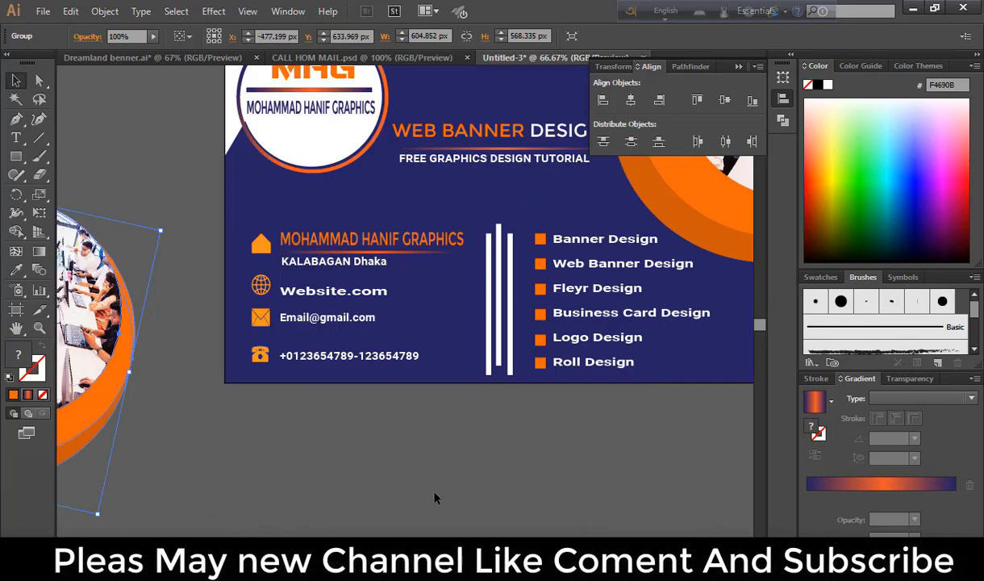
scroll(722, 354, right, 4)
scroll(723, 354, up, 3)
scroll(756, 354, down, 7)
scroll(577, 380, up, 4)
scroll(577, 380, up, 3)
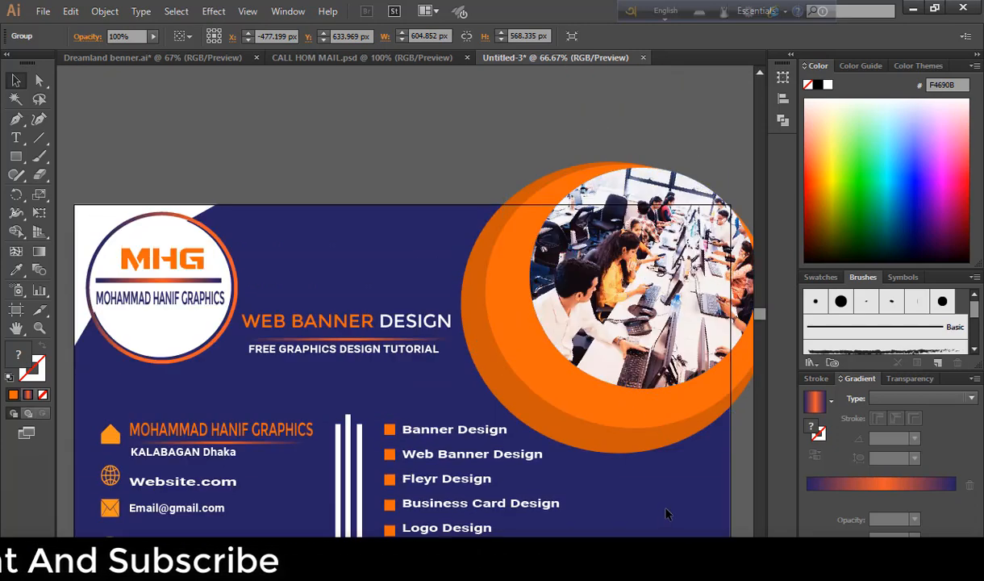
drag(662, 514, 666, 419)
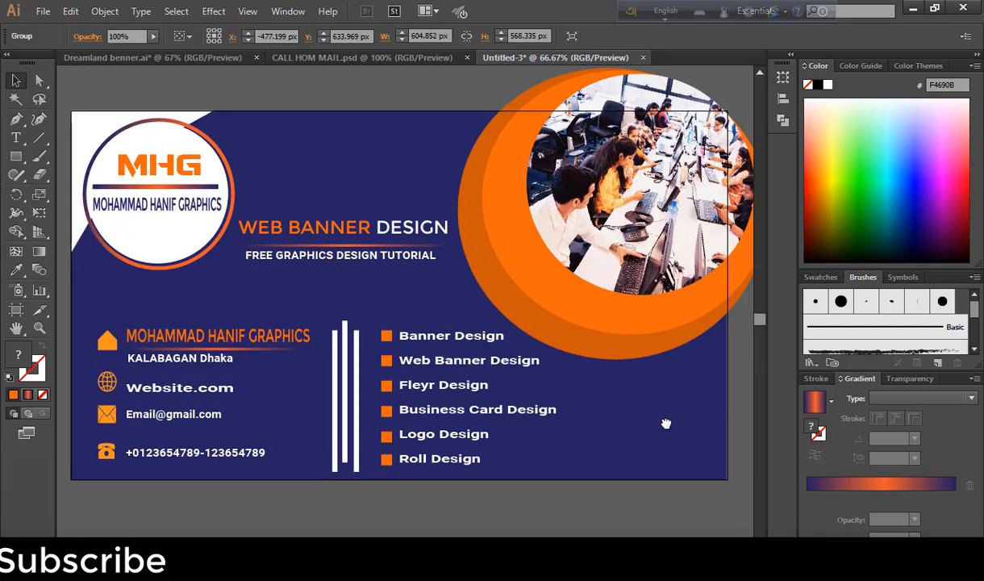
click(635, 519)
click(16, 158)
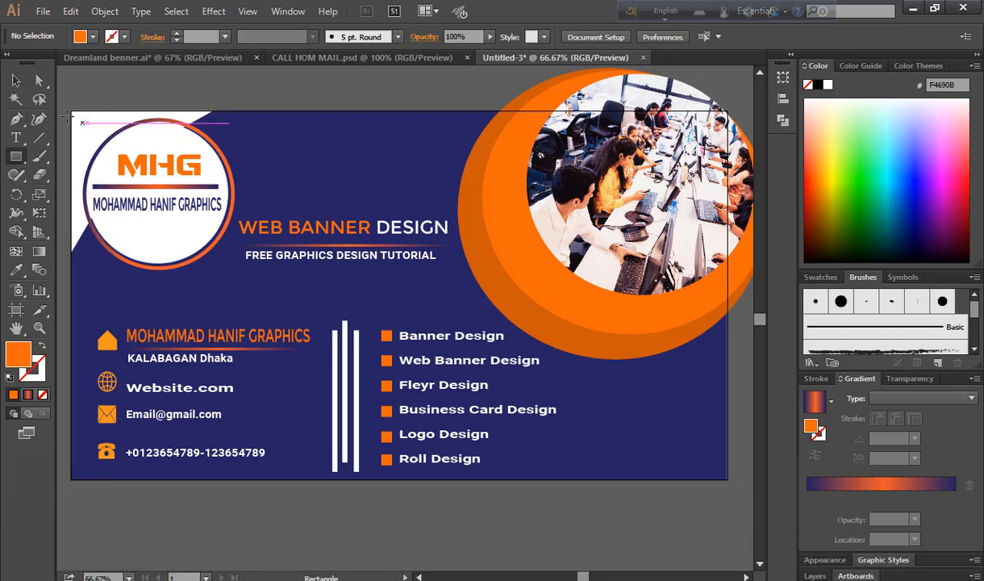
Draw a rectangle over the 1280 × 720 artboard and make a clipping mask from all artwork
drag(71, 111, 726, 479)
key(v)
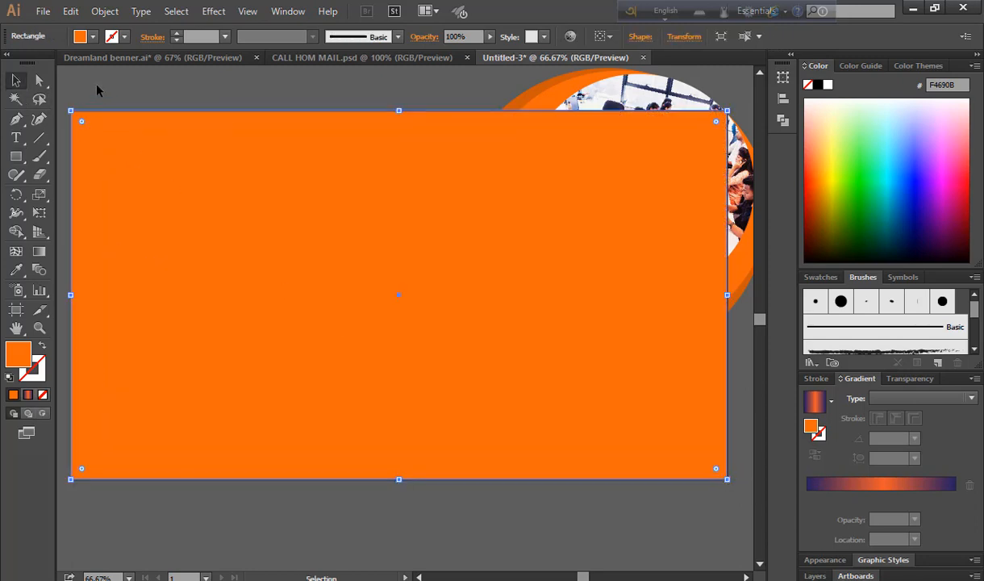
drag(104, 146, 701, 452)
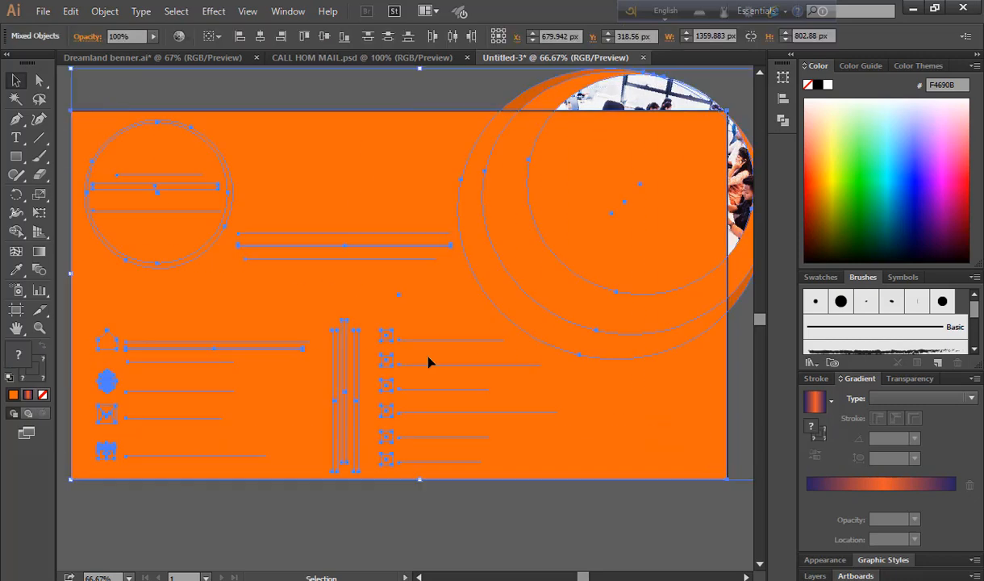
right_click(453, 243)
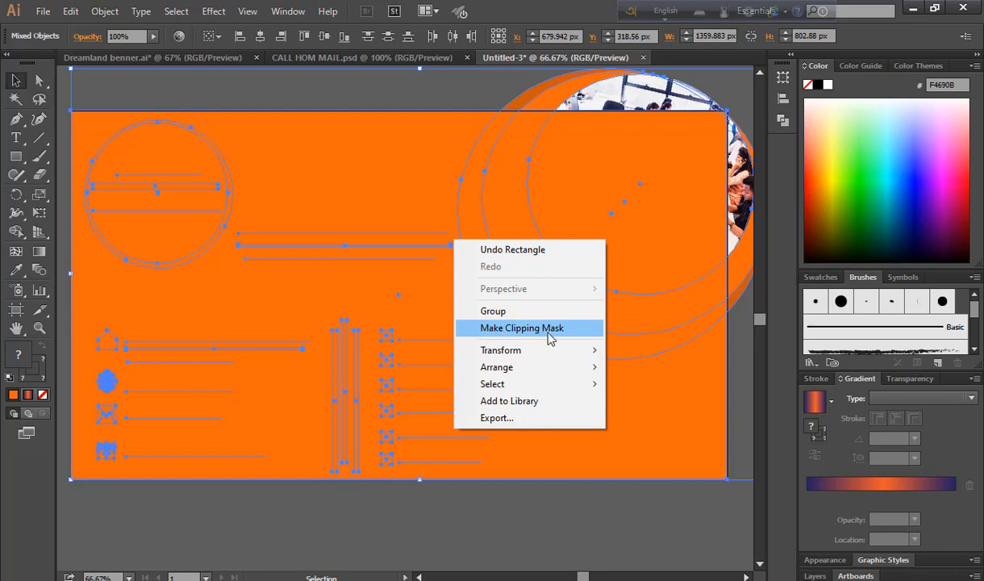
click(514, 331)
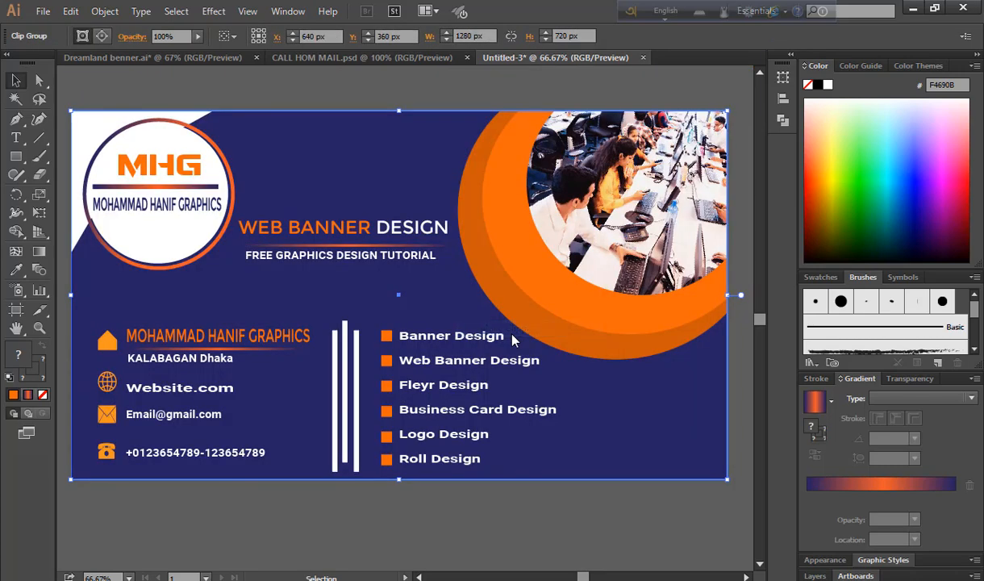
click(742, 423)
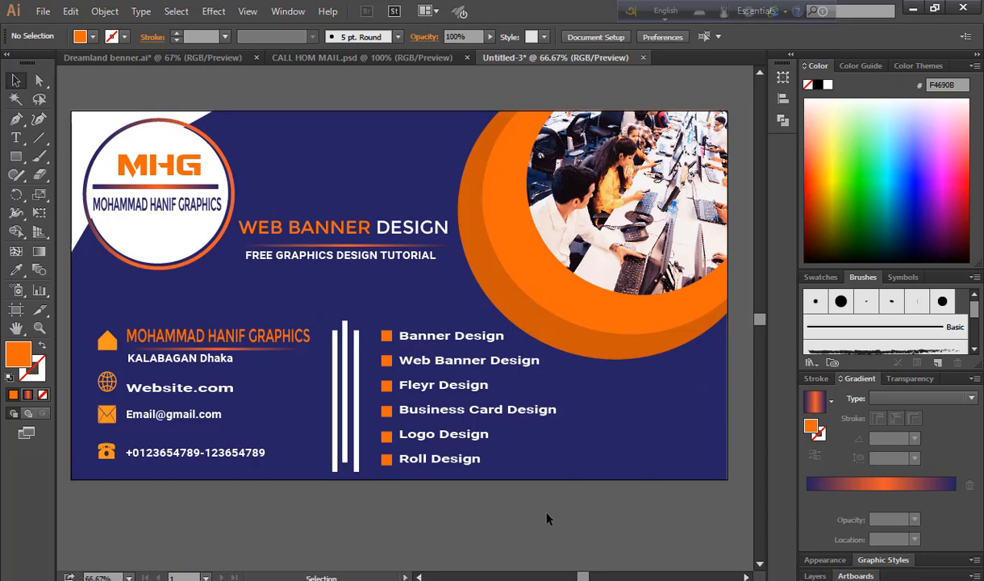
Deselect the clipped banner and create a new 1280 × 720 px document with Ctrl+N
scroll(547, 518, up, 2)
scroll(547, 519, down, 1)
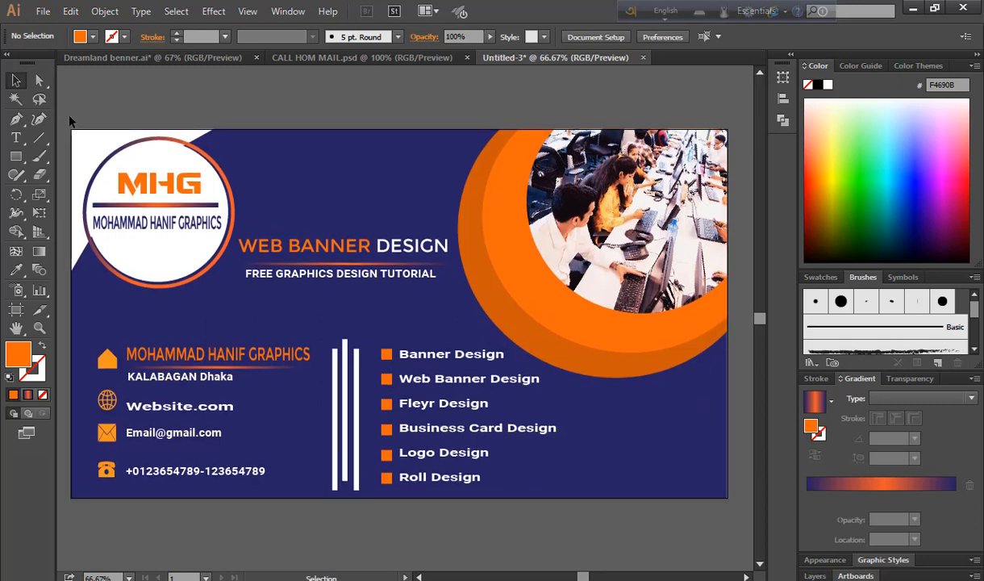
drag(70, 121, 670, 512)
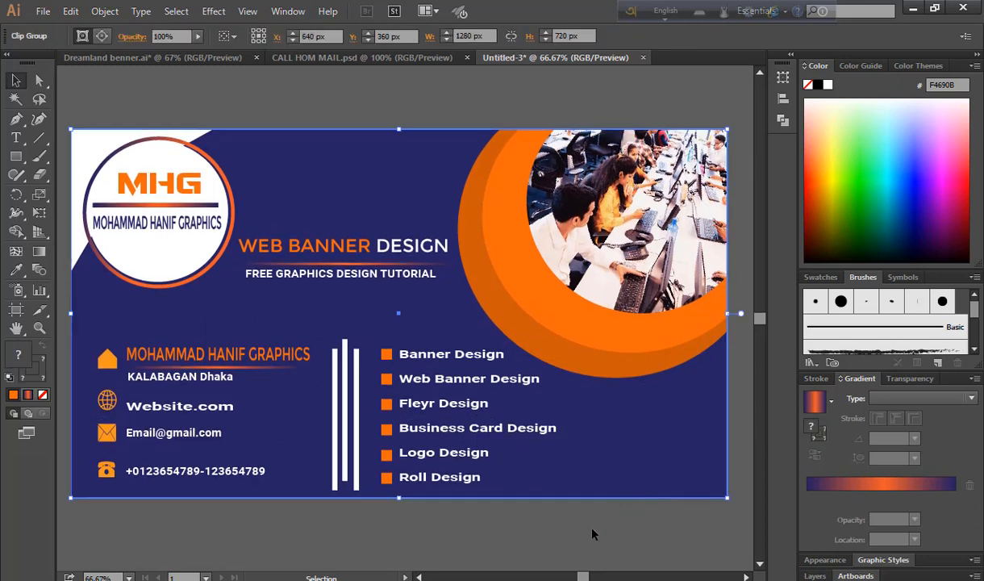
key(a)
key(v)
click(593, 534)
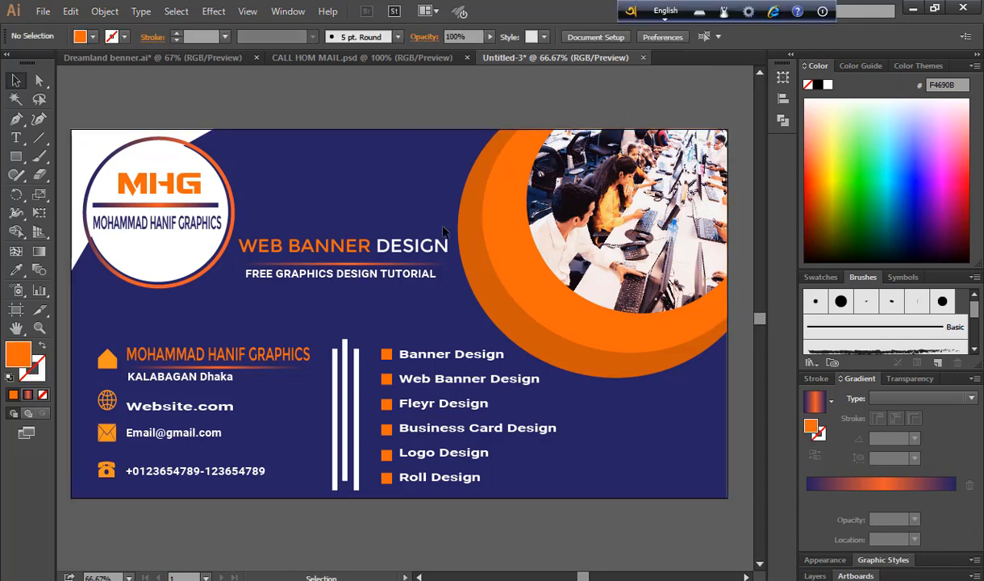
key(a)
key(ctrl+n)
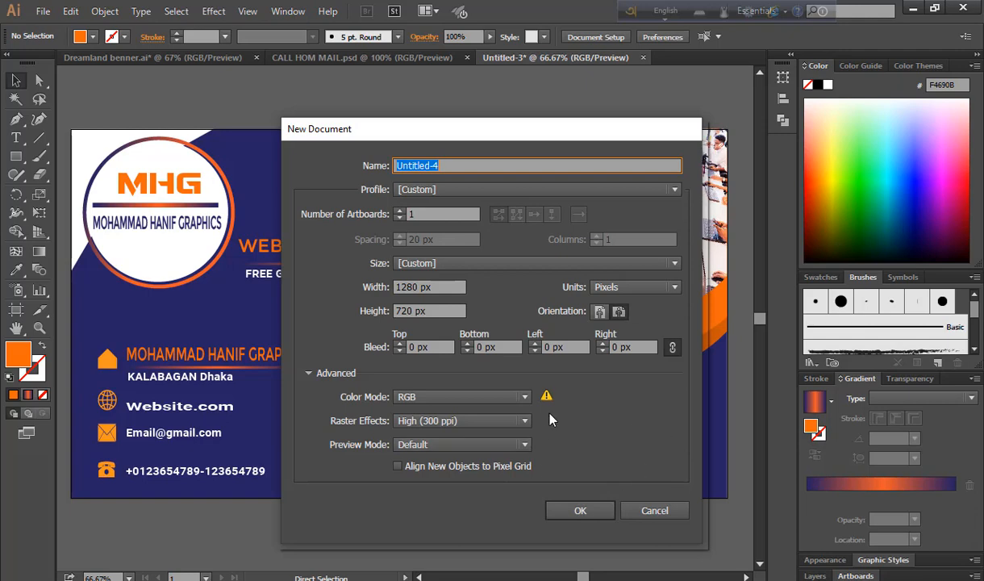
click(583, 511)
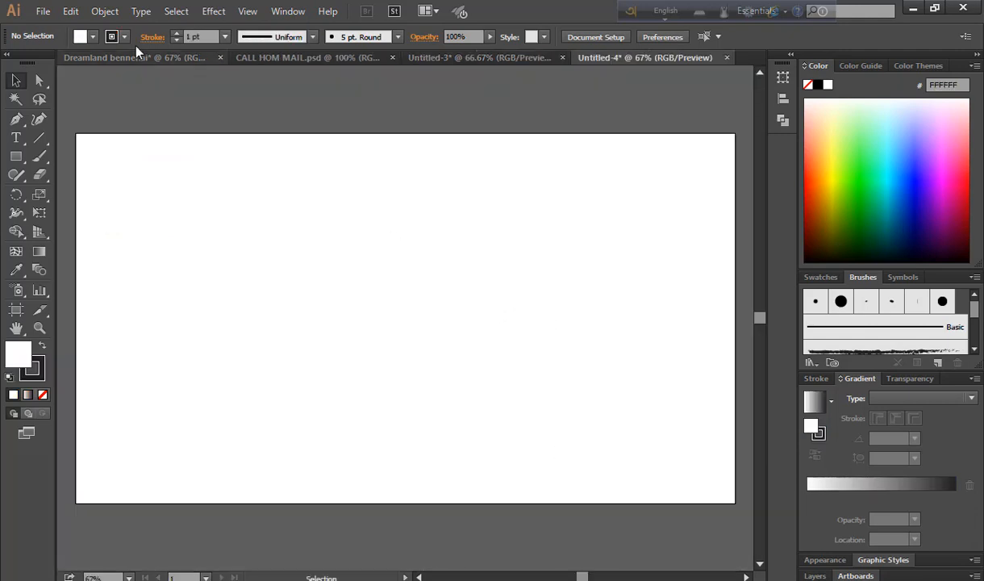
Copy the whole banner from Untitled-3 and paste it into Untitled-4
click(452, 57)
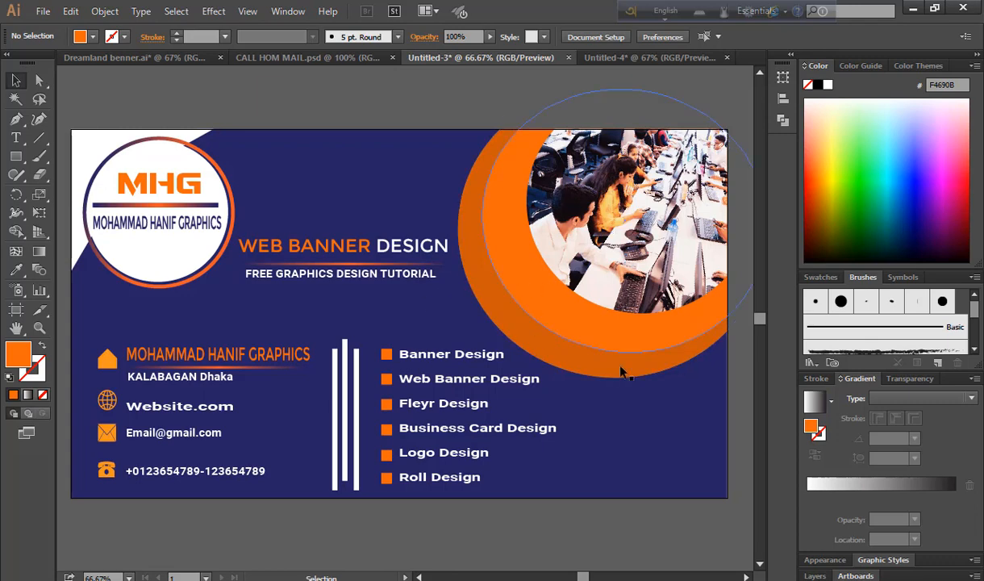
drag(588, 391, 699, 69)
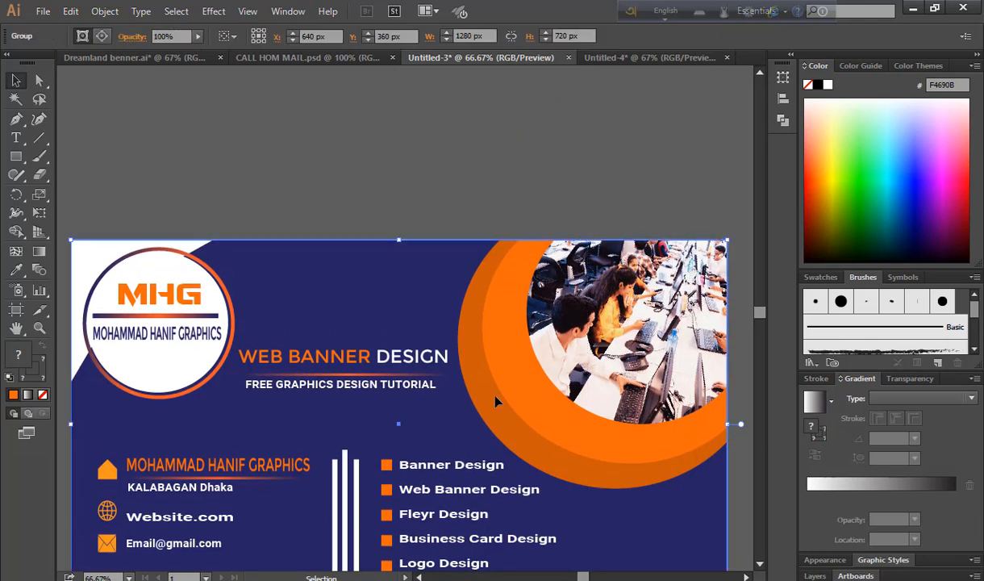
key(ctrl+0)
click(451, 528)
key(ctrl+a)
key(ctrl+c)
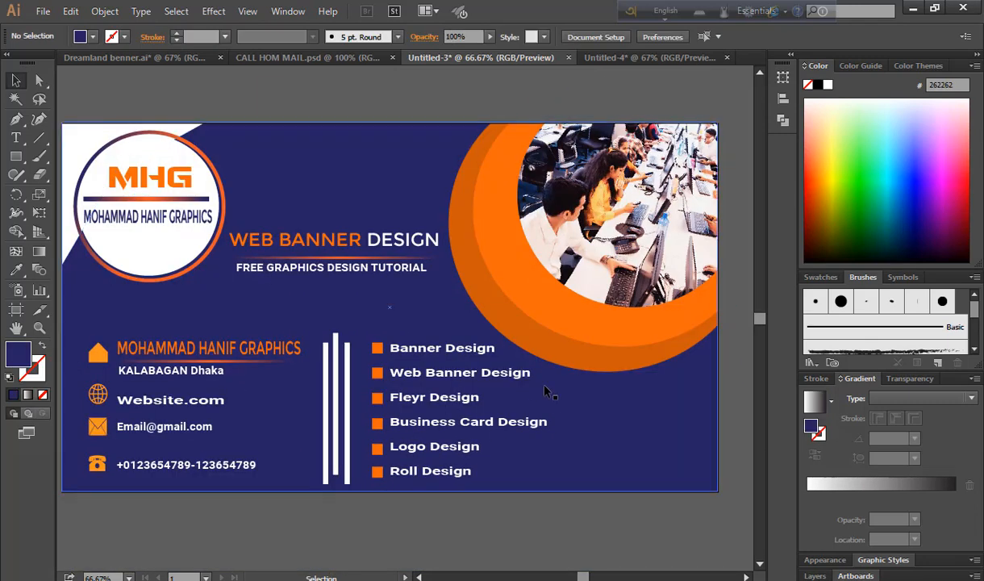
key(ctrl+Tab)
key(ctrl+v)
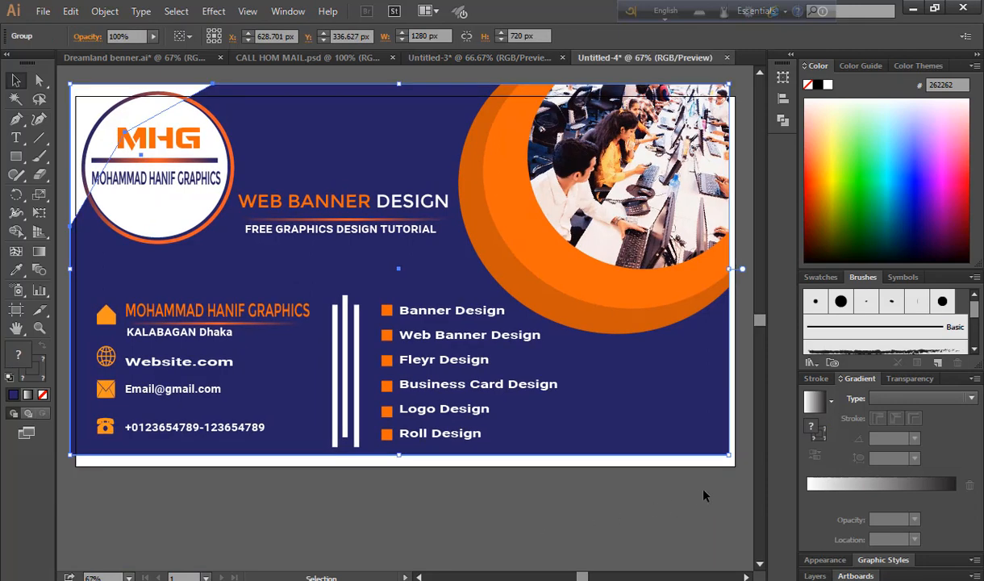
Shrink the pasted banner to about 1094 × 615 px and nudge it slightly lower
drag(728, 456, 682, 427)
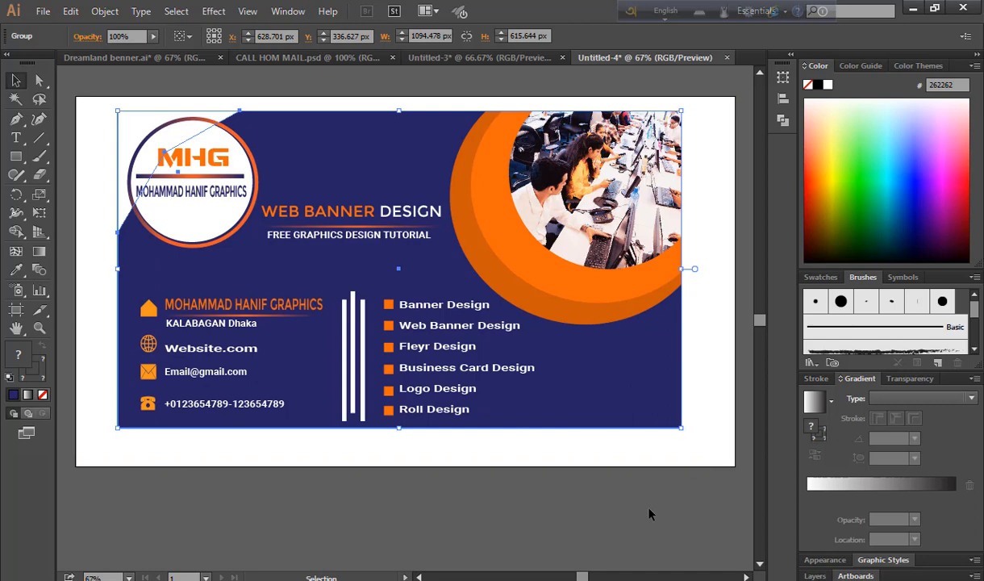
click(650, 511)
drag(552, 404, 553, 410)
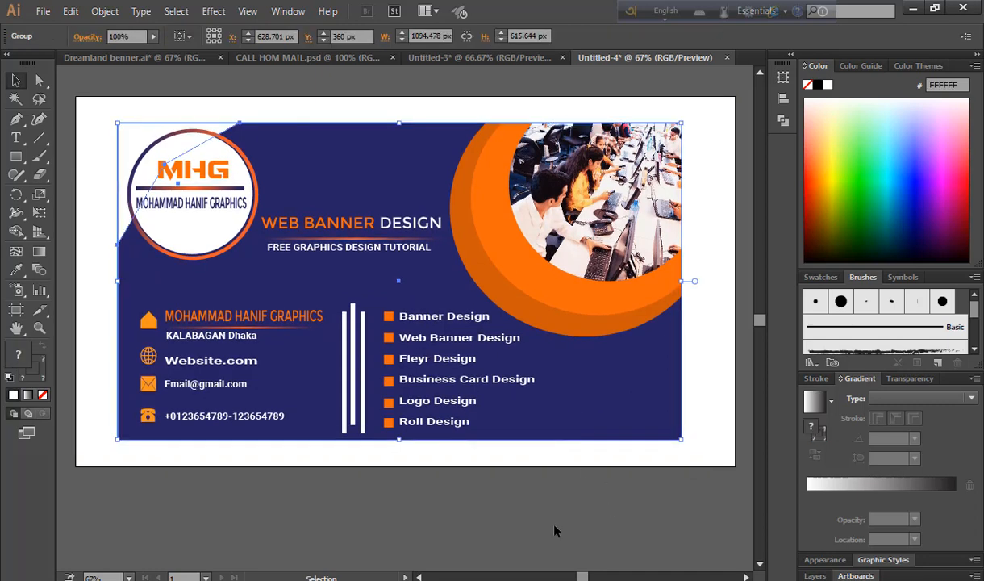
click(554, 522)
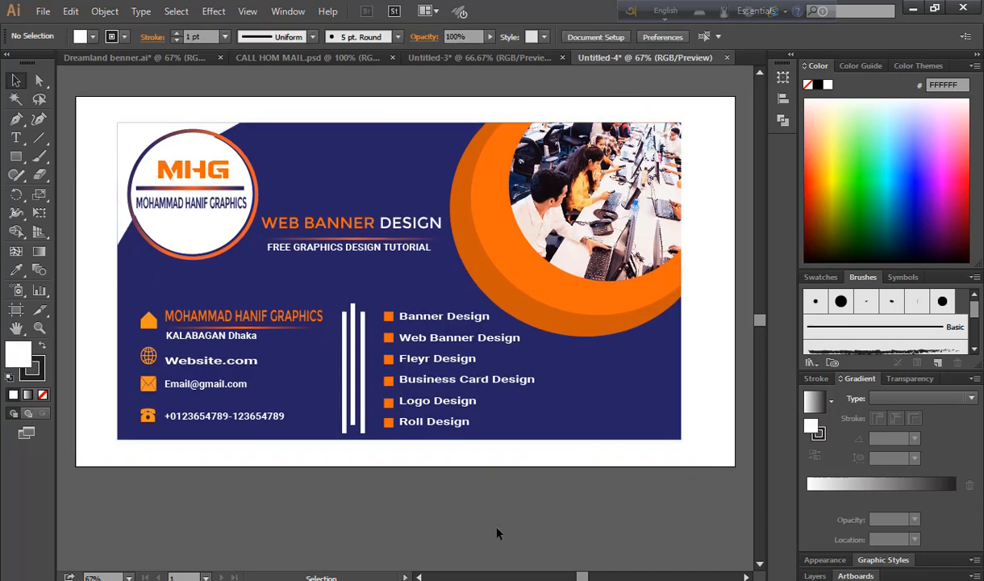
drag(16, 155, 65, 160)
Draw an artboard-sized rectangle and fill it with a red-to-orange linear gradient
drag(75, 96, 736, 466)
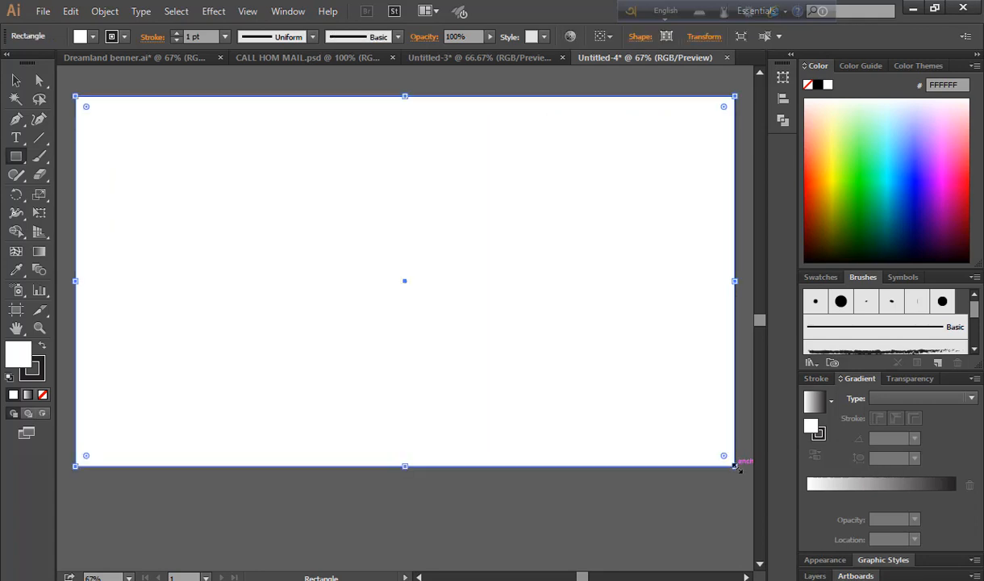
click(38, 250)
click(810, 484)
double_click(808, 497)
click(884, 342)
click(863, 342)
double_click(954, 496)
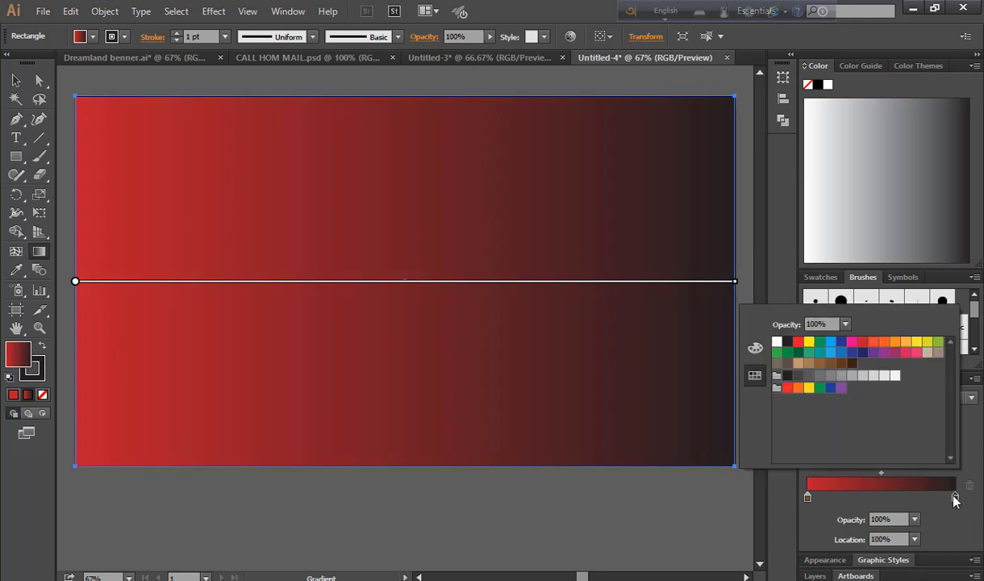
click(895, 342)
Add a tan middle stop to the gradient and widen the red portion
click(885, 498)
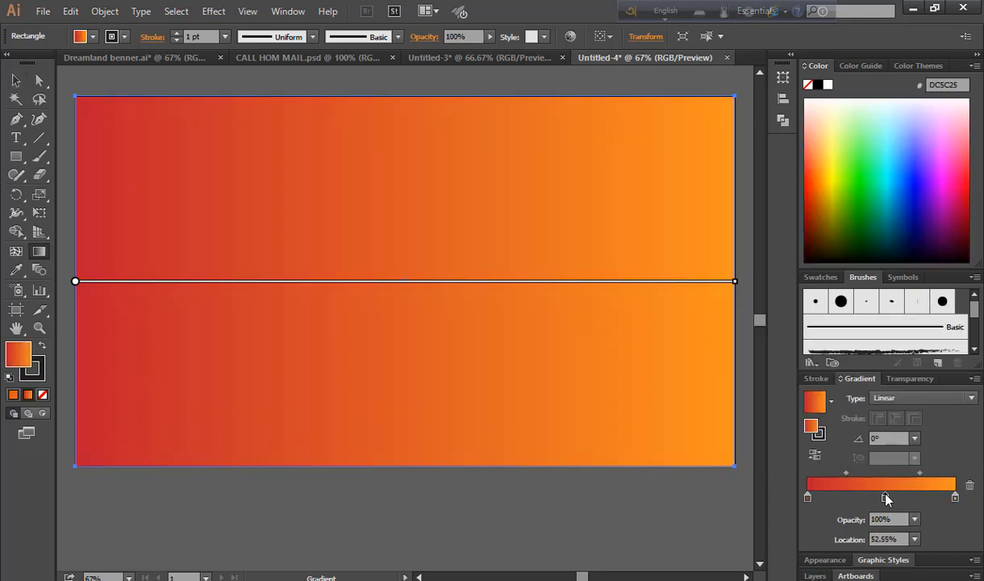
double_click(885, 498)
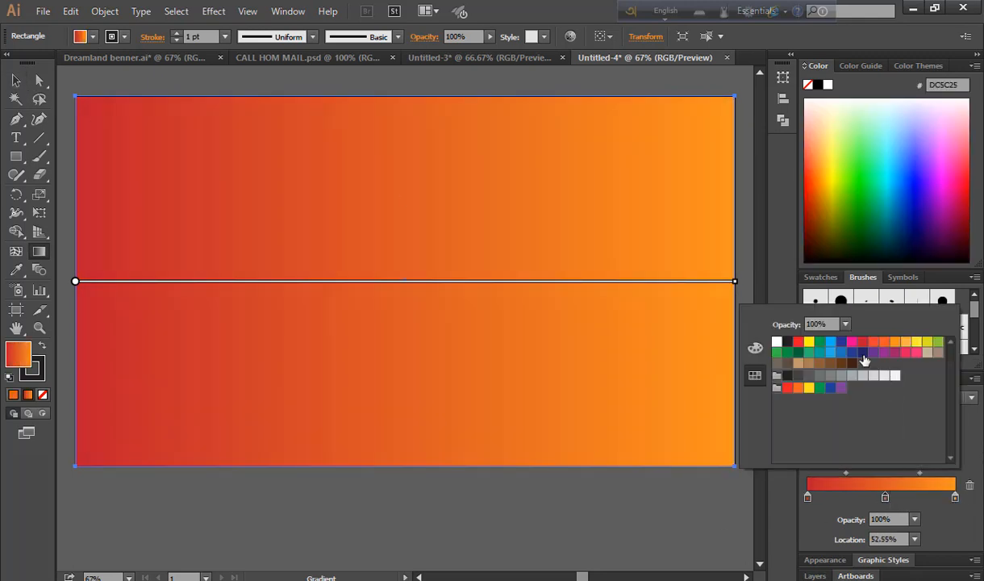
click(809, 342)
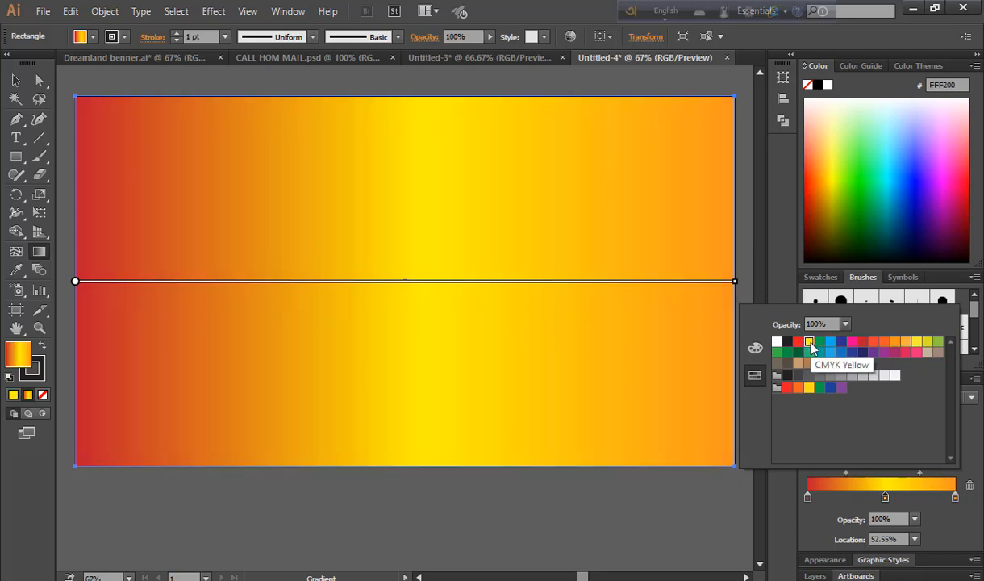
click(894, 344)
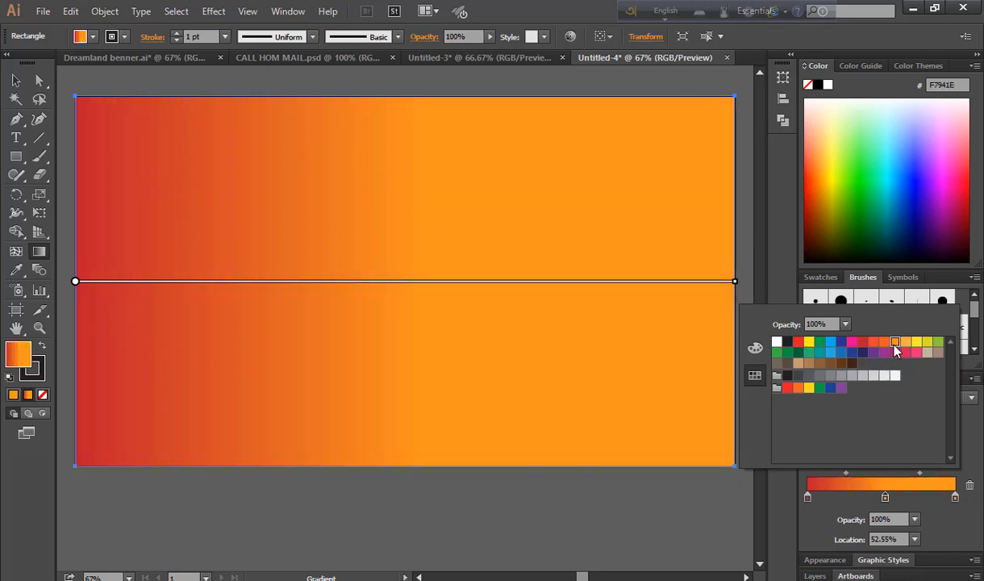
click(906, 343)
click(917, 343)
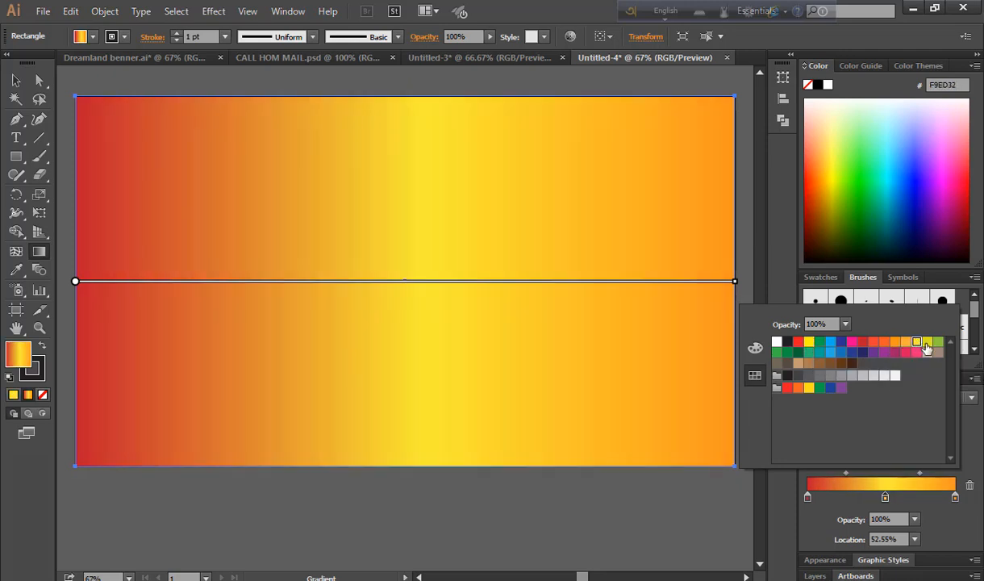
click(929, 343)
click(938, 342)
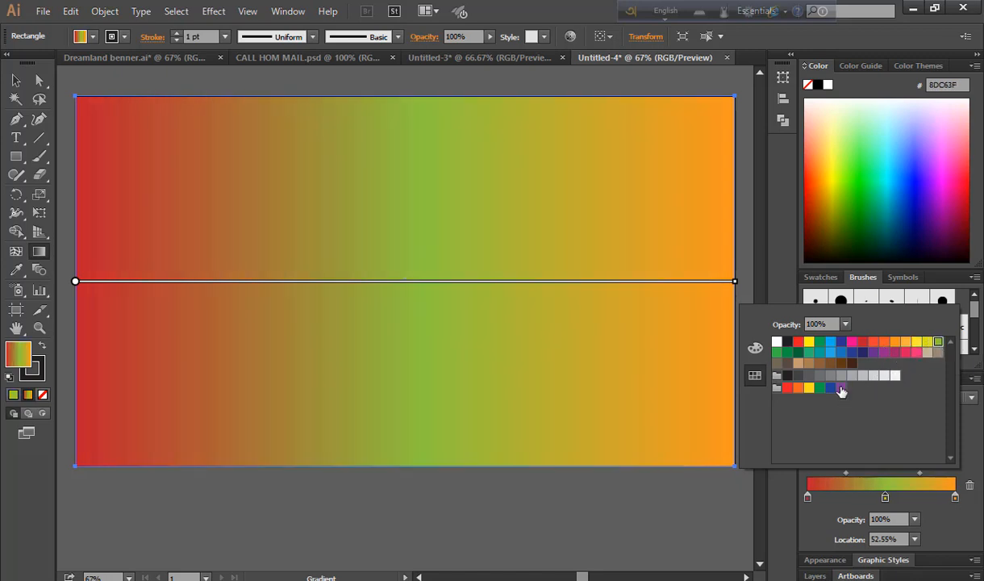
click(818, 364)
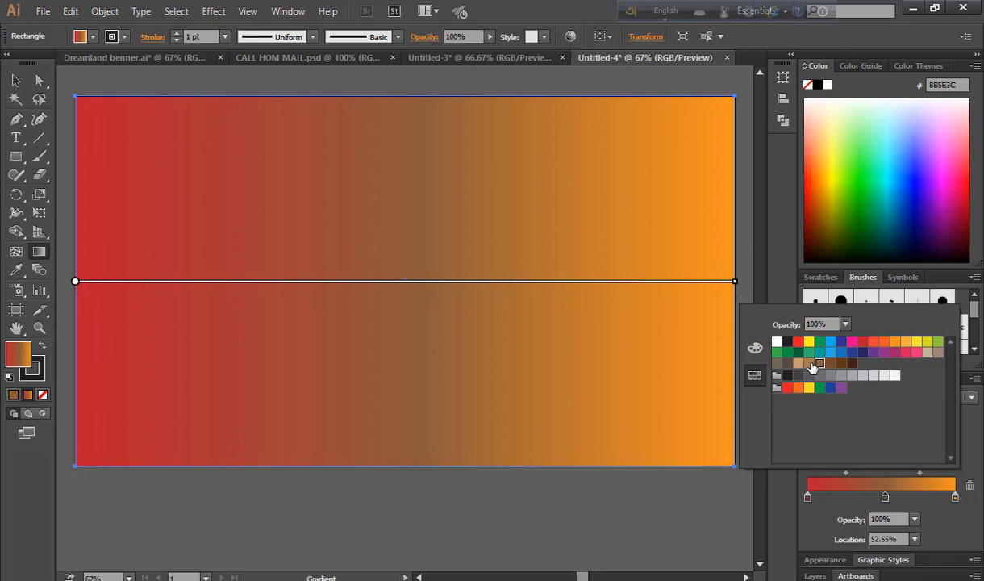
click(809, 363)
click(798, 363)
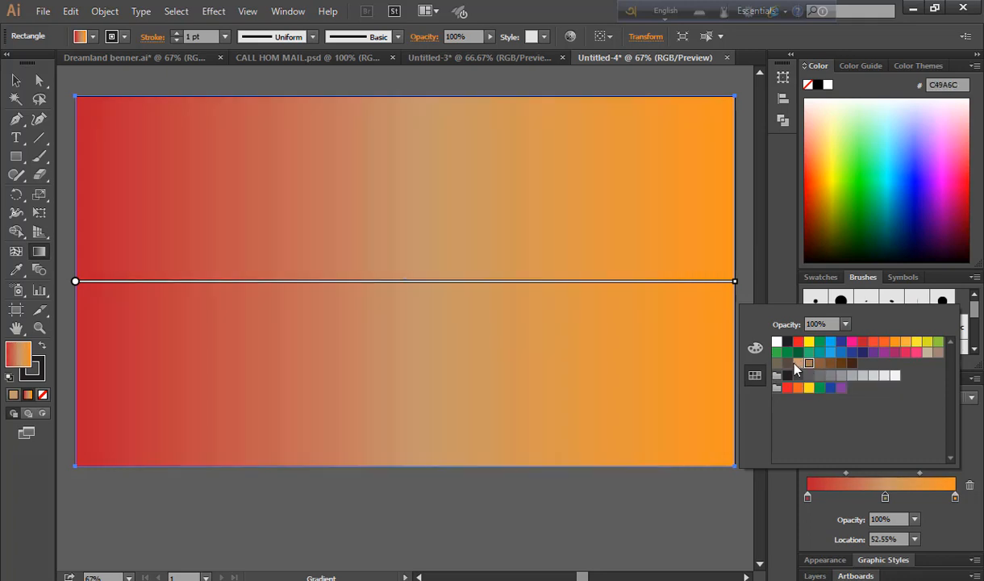
click(857, 472)
drag(847, 473, 898, 476)
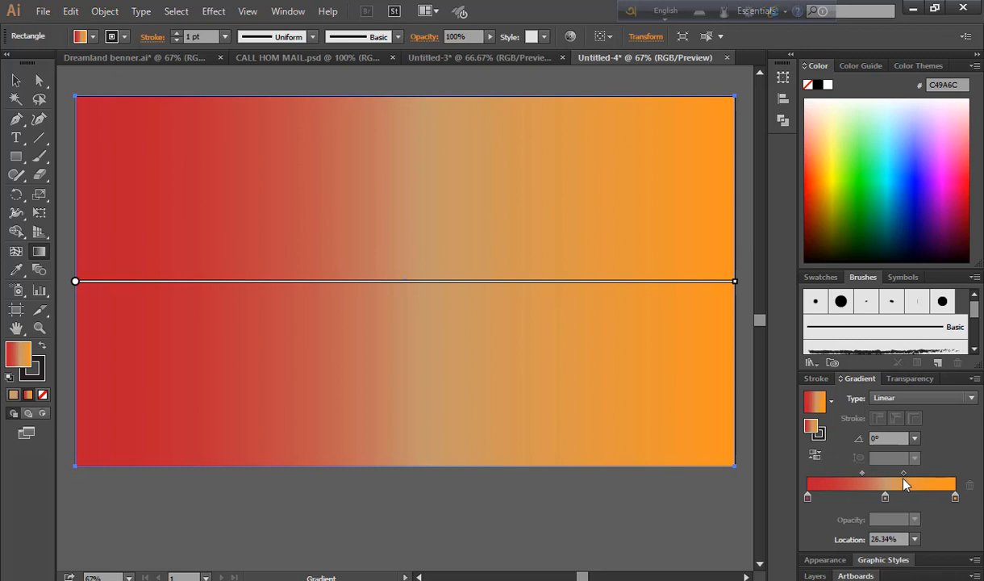
Send the gradient rectangle to the back, behind the banner
key(v)
right_click(508, 329)
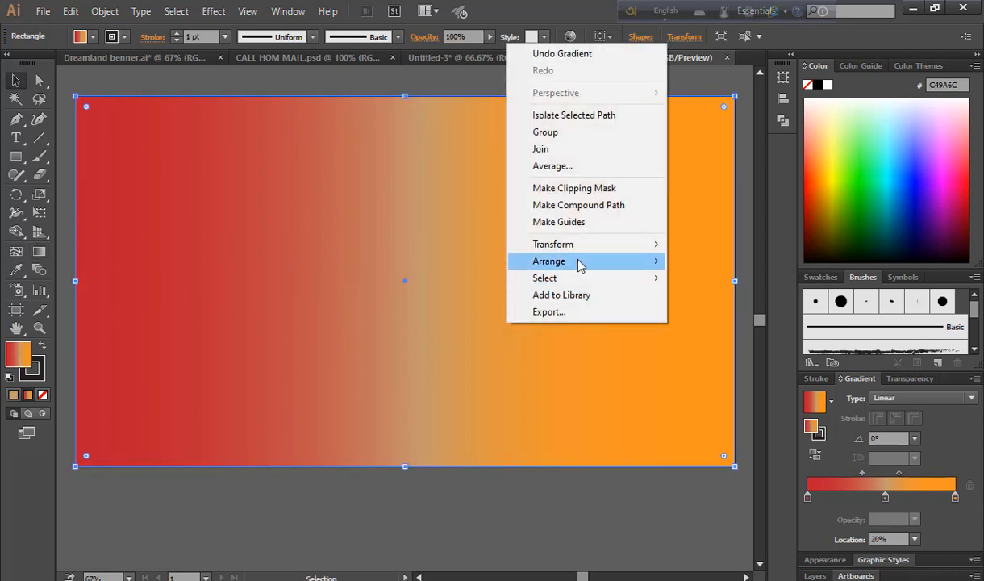
mouse_move(579, 265)
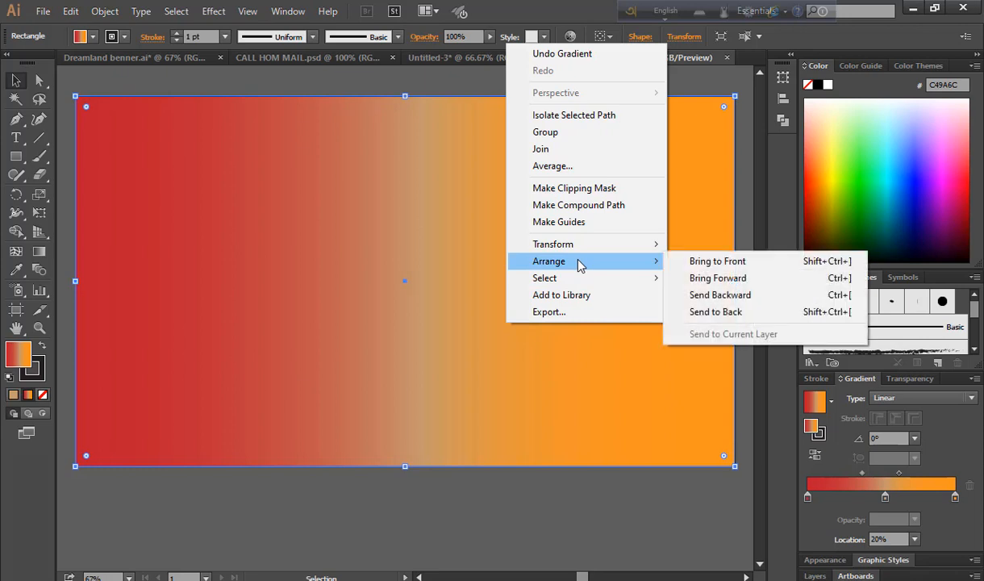
click(691, 313)
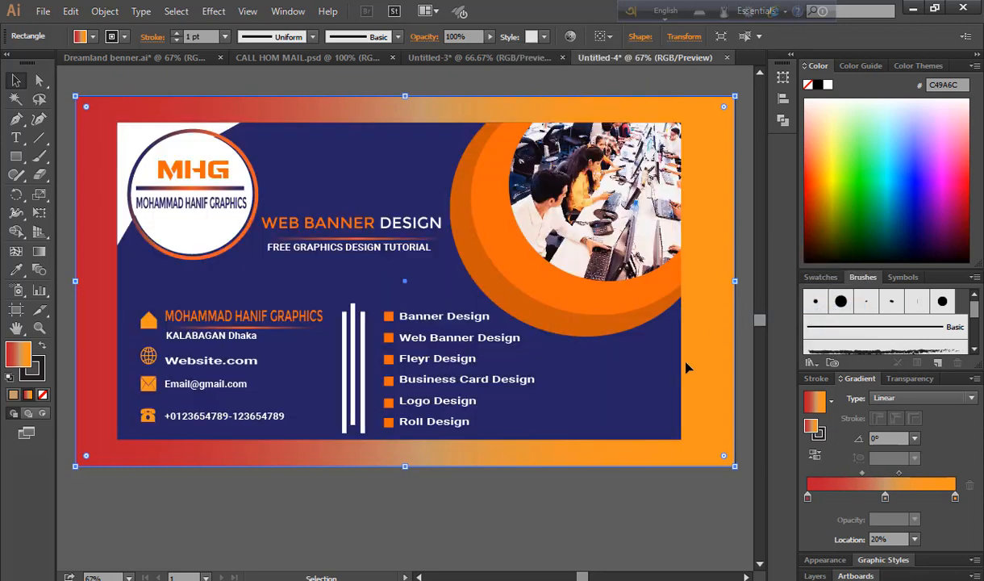
click(574, 512)
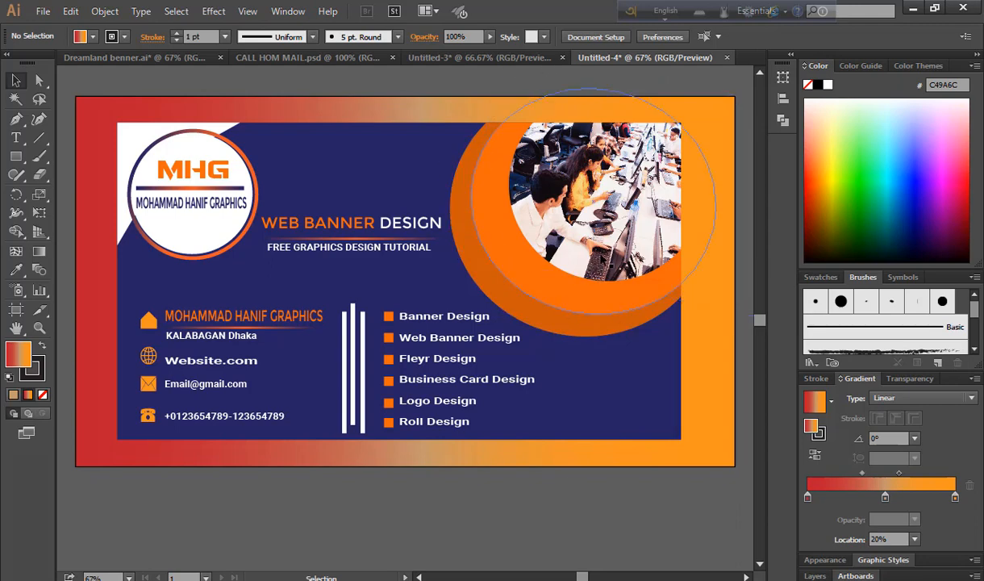
Bring the photo ring group from Untitled-3 into Untitled-4 and enlarge it
click(480, 58)
click(405, 354)
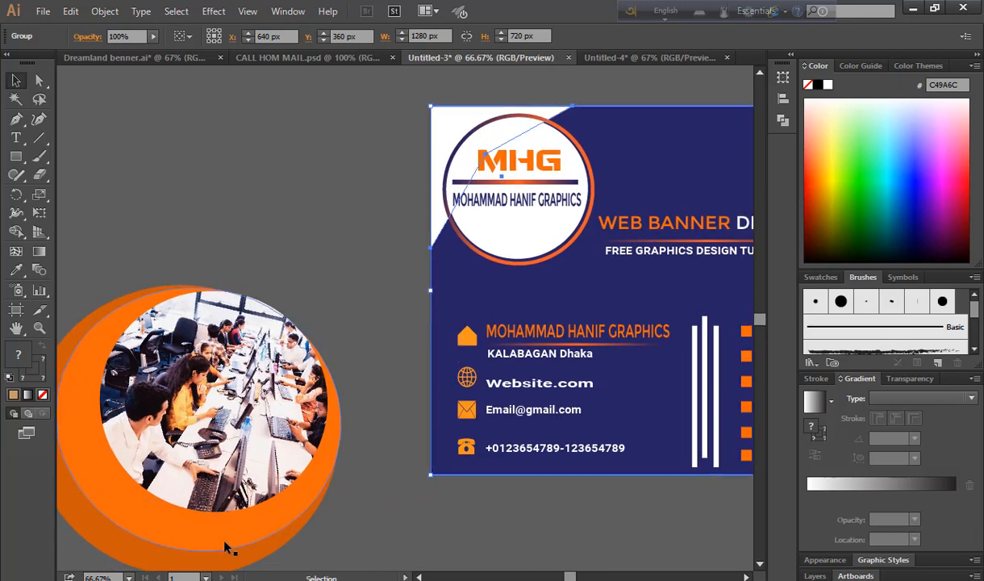
drag(227, 548, 679, 65)
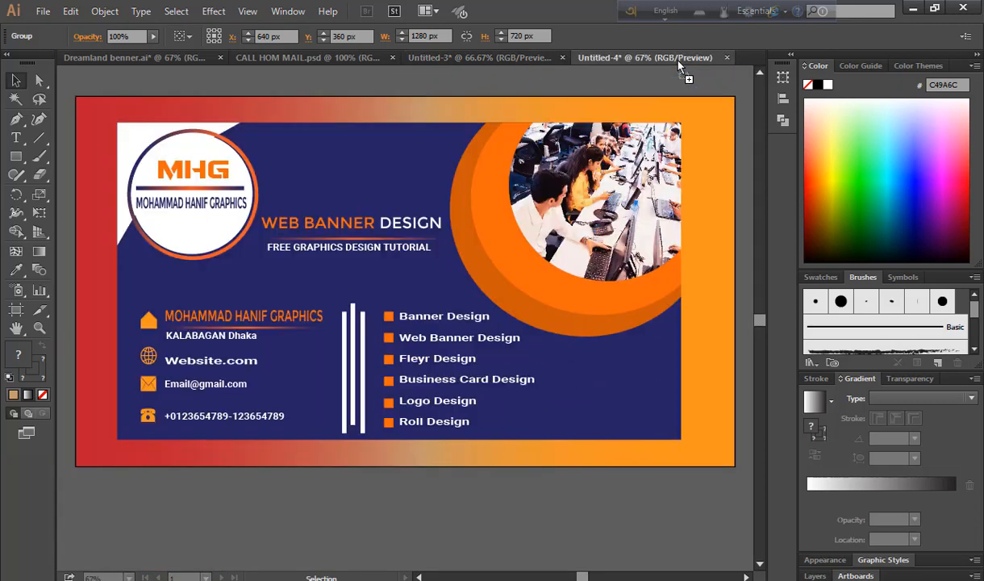
drag(631, 398, 630, 399)
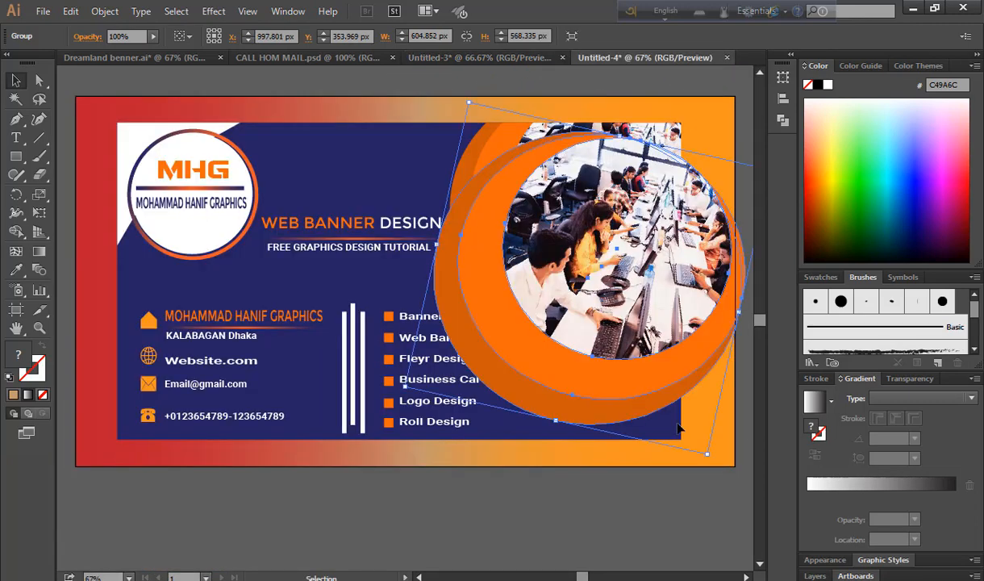
drag(708, 455, 651, 465)
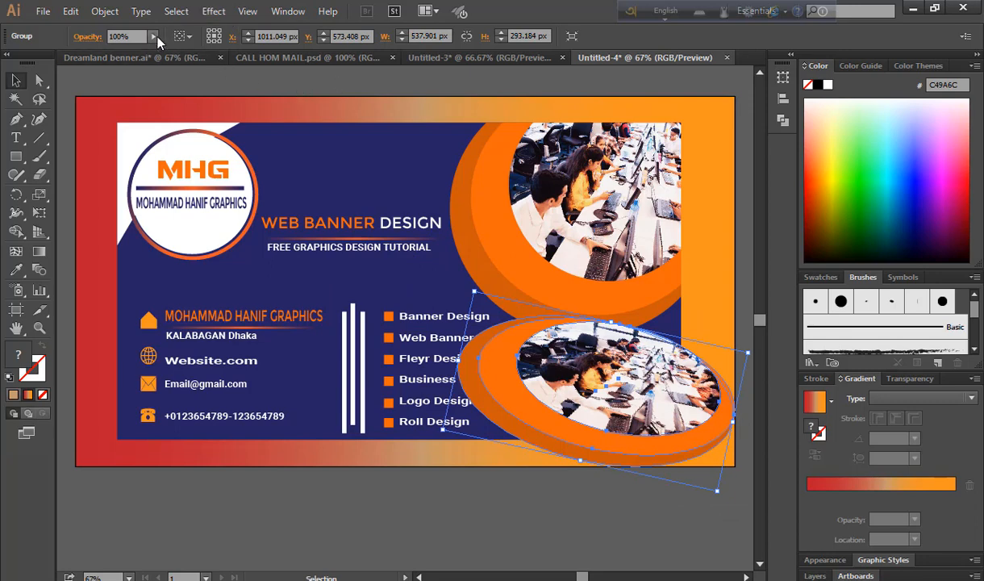
Fade the photo ring group to about 11% opacity and place a faded copy at left
drag(153, 38, 110, 53)
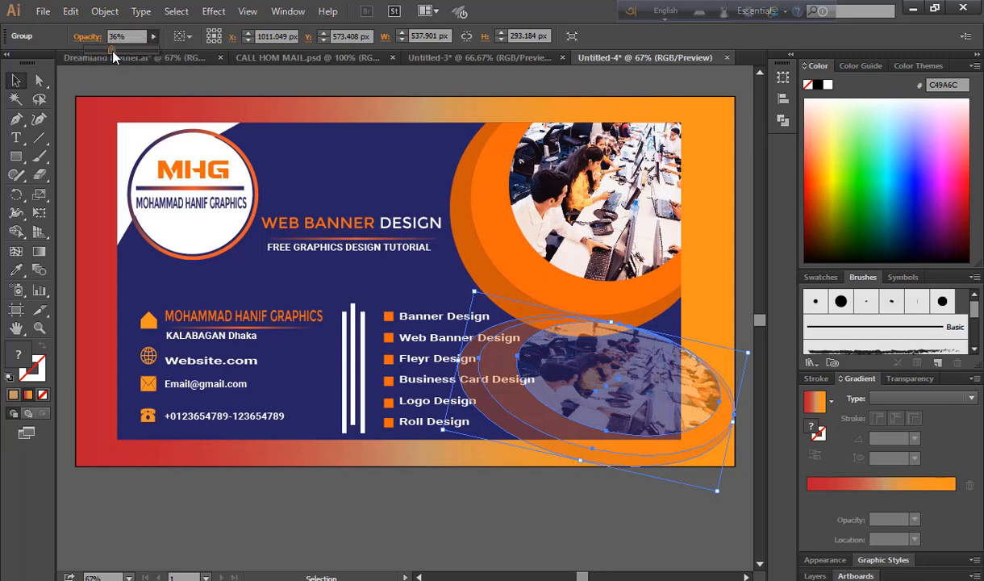
drag(110, 53, 104, 53)
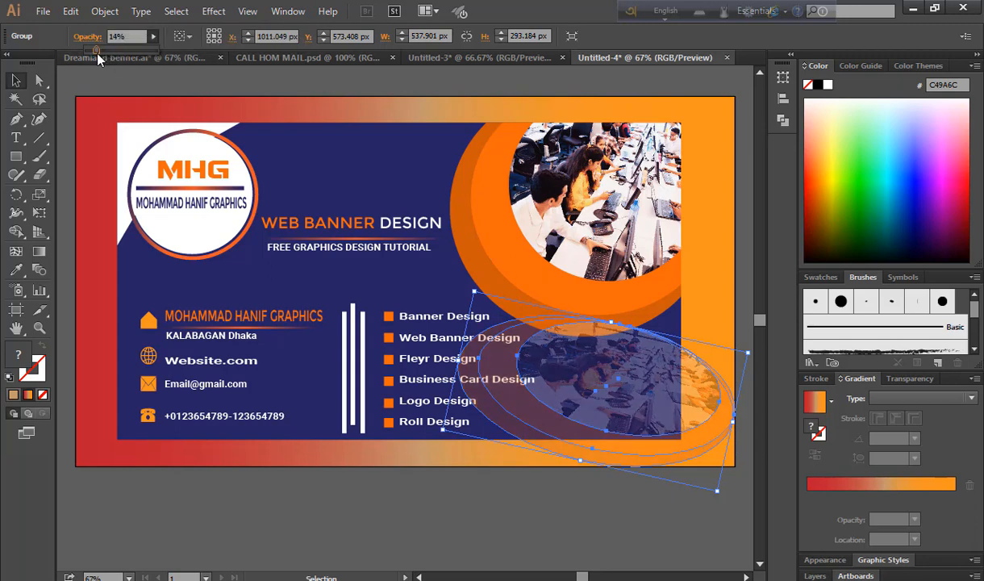
drag(97, 54, 89, 59)
click(70, 170)
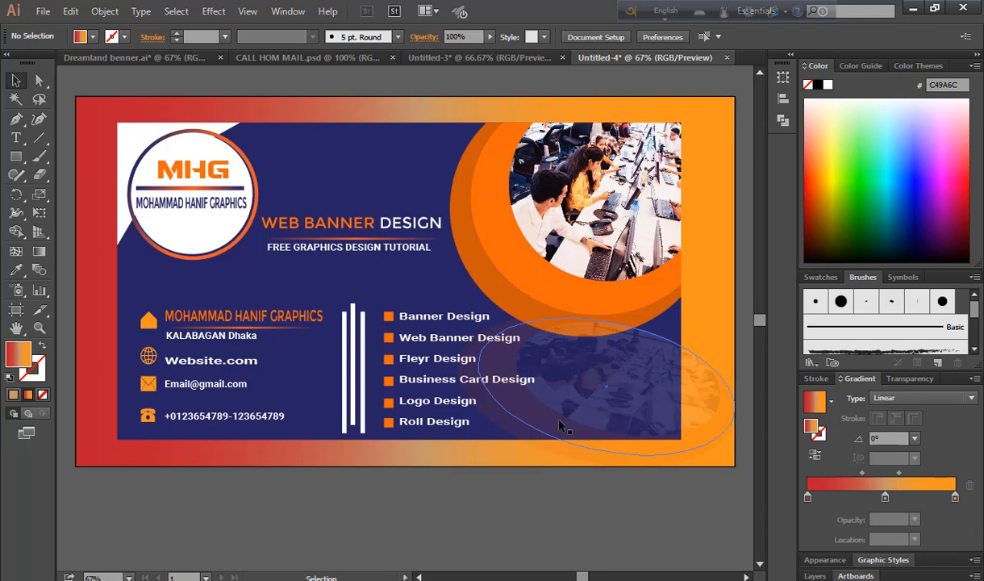
drag(559, 424, 582, 360)
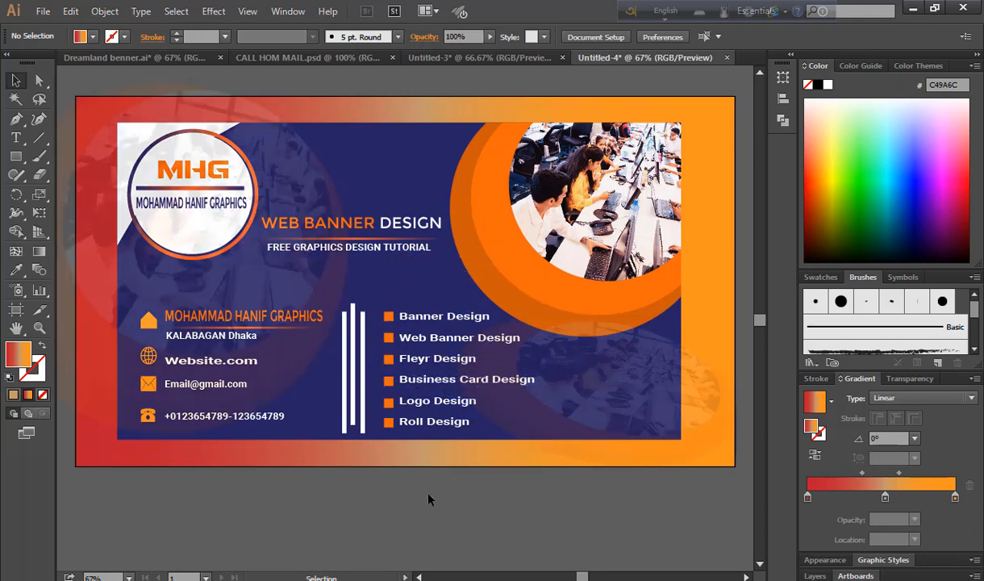
scroll(416, 504, up, 1)
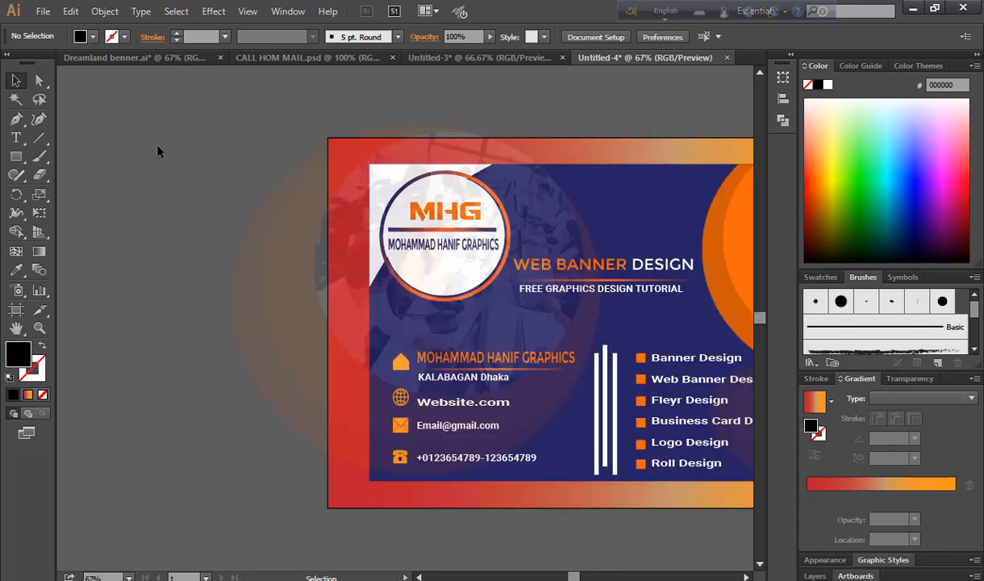
Switch input to Bangla and start a text object in the Kalpurush ANSI font
click(663, 11)
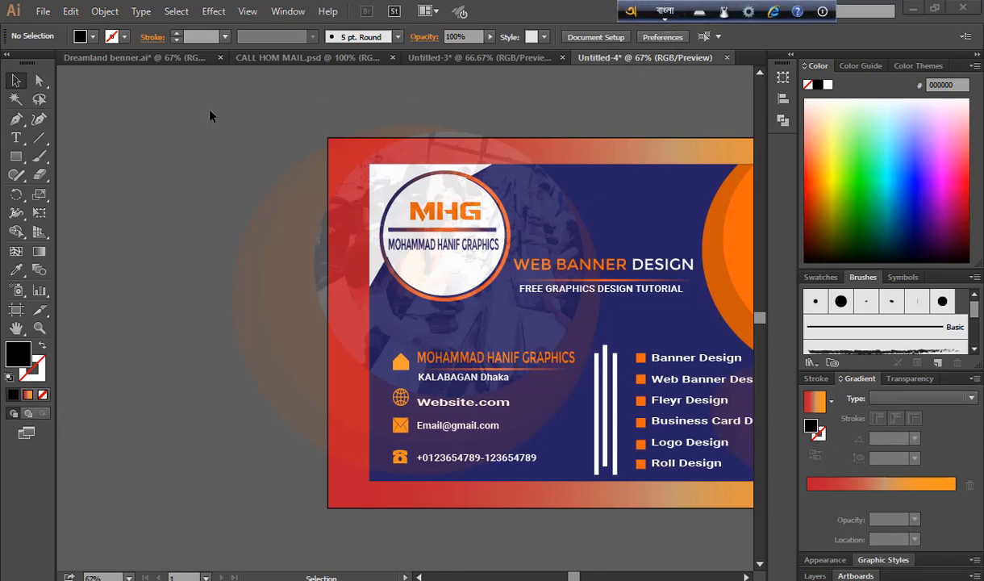
click(15, 137)
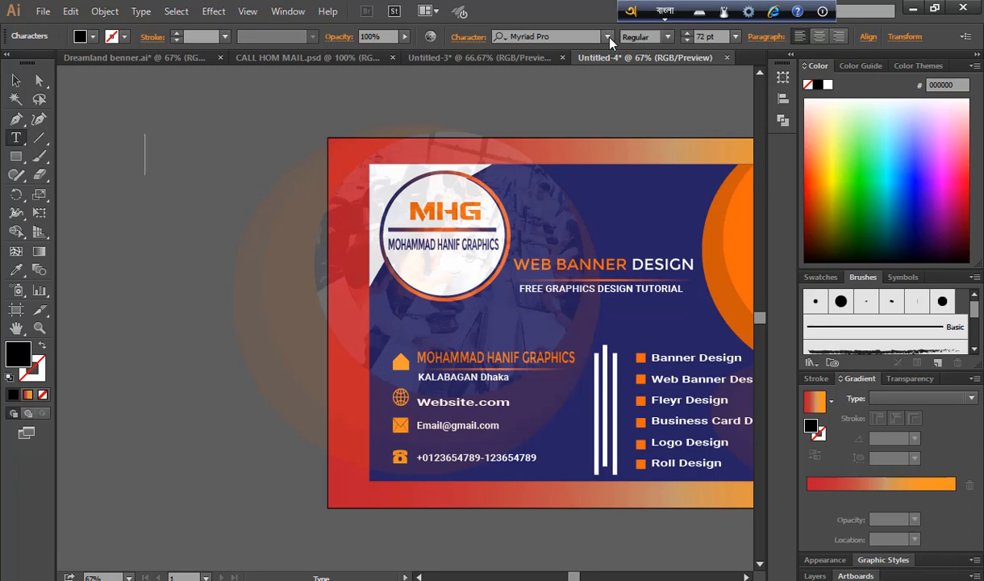
click(608, 37)
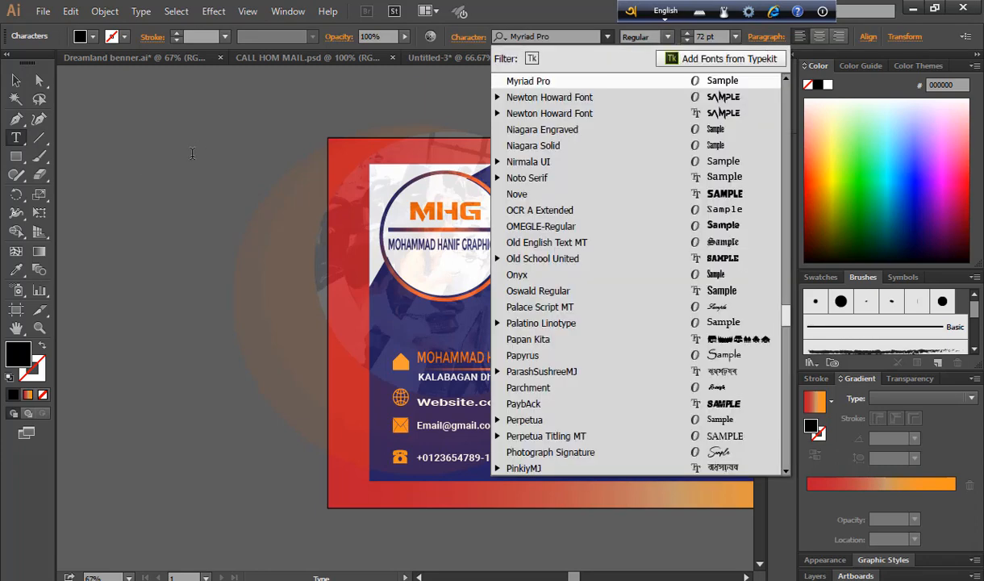
key(Escape)
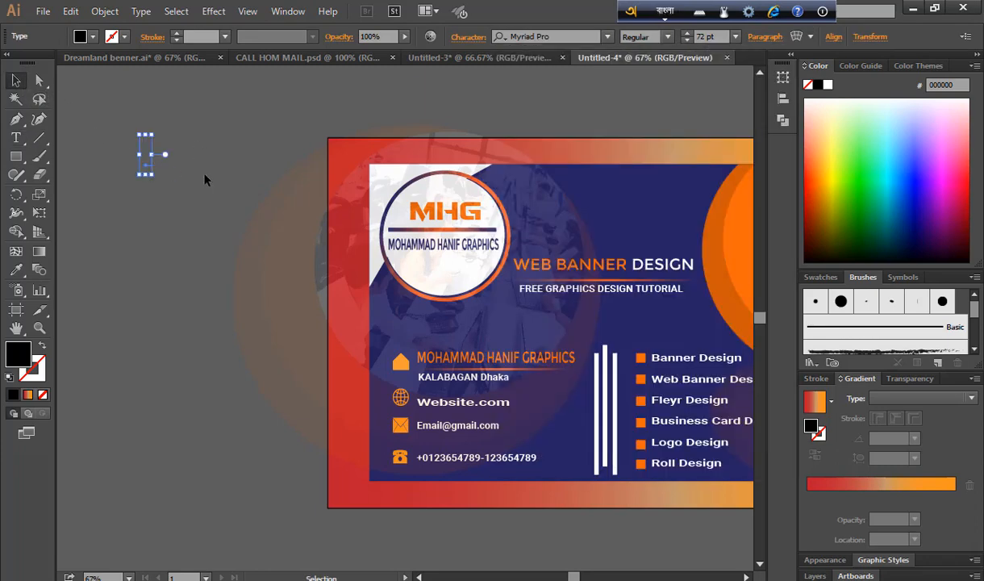
click(194, 164)
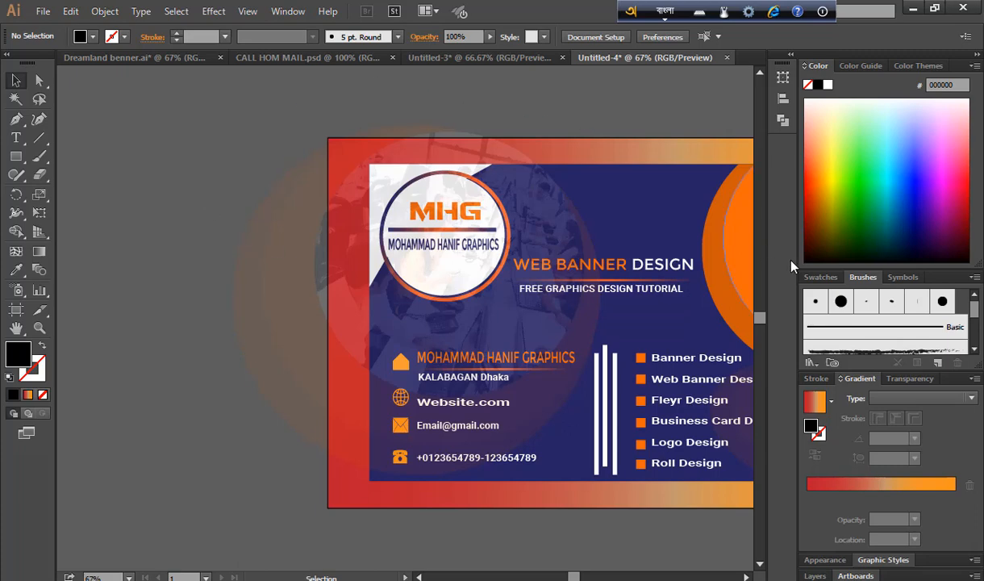
drag(643, 228, 360, 224)
key(t)
click(581, 37)
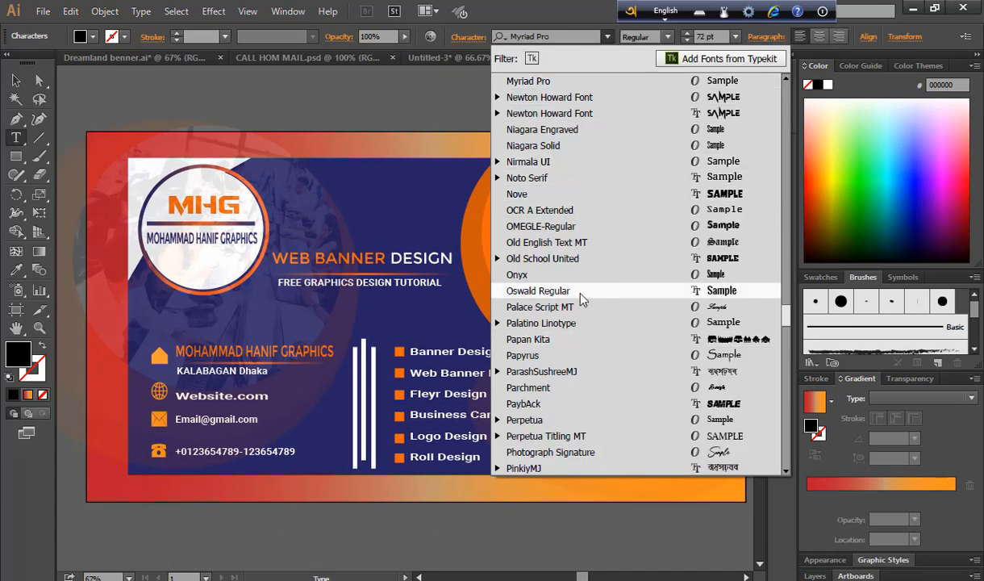
scroll(581, 299, down, 4)
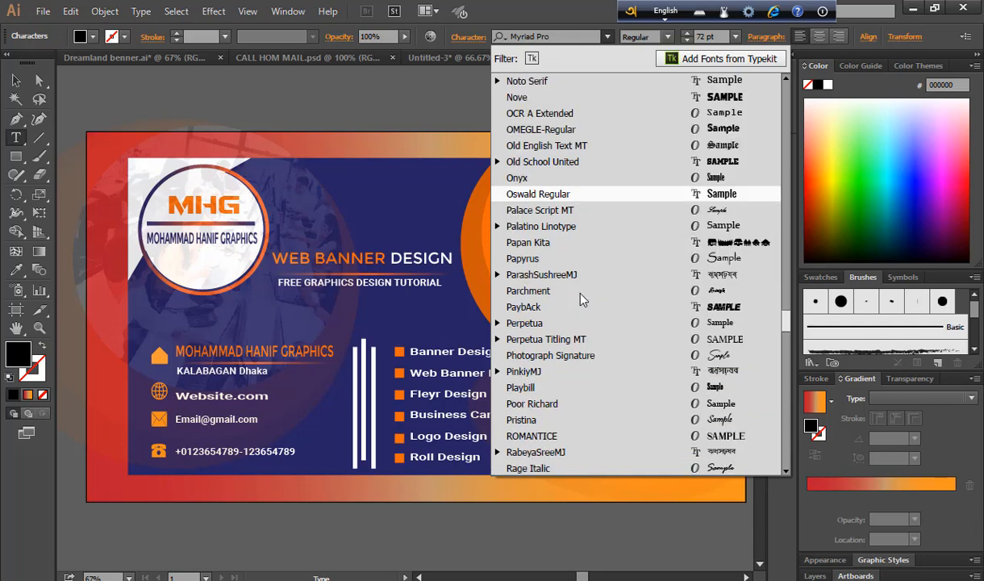
scroll(580, 295, down, 3)
scroll(528, 230, up, 20)
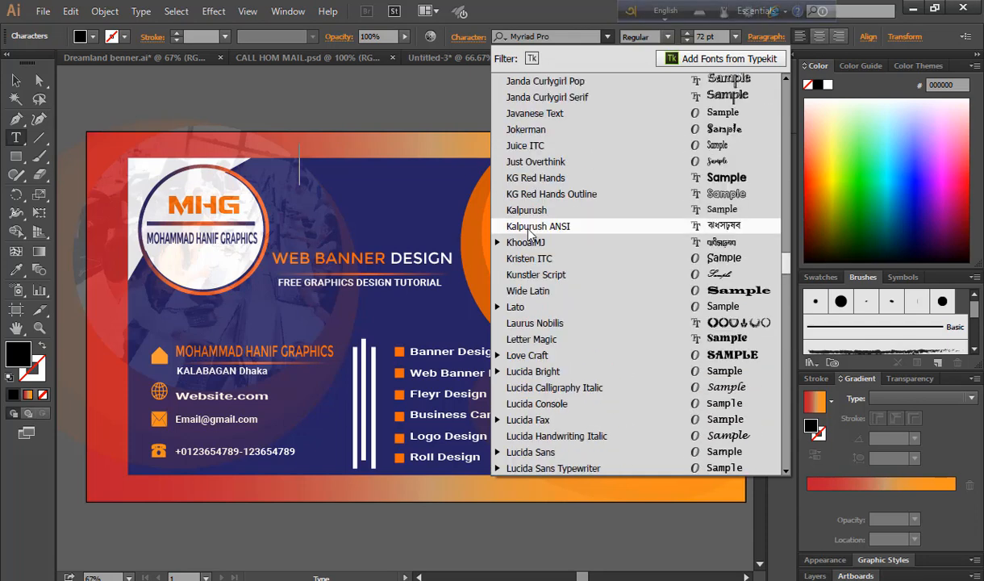
click(539, 227)
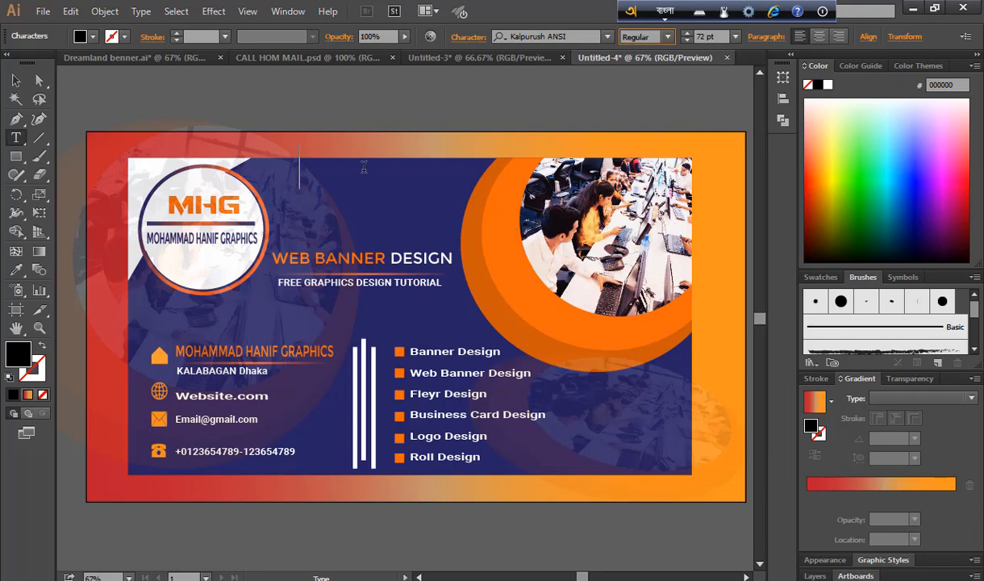
Type the Bangla title বাংলা টিউটরিয়াল using Avro
text(ba)
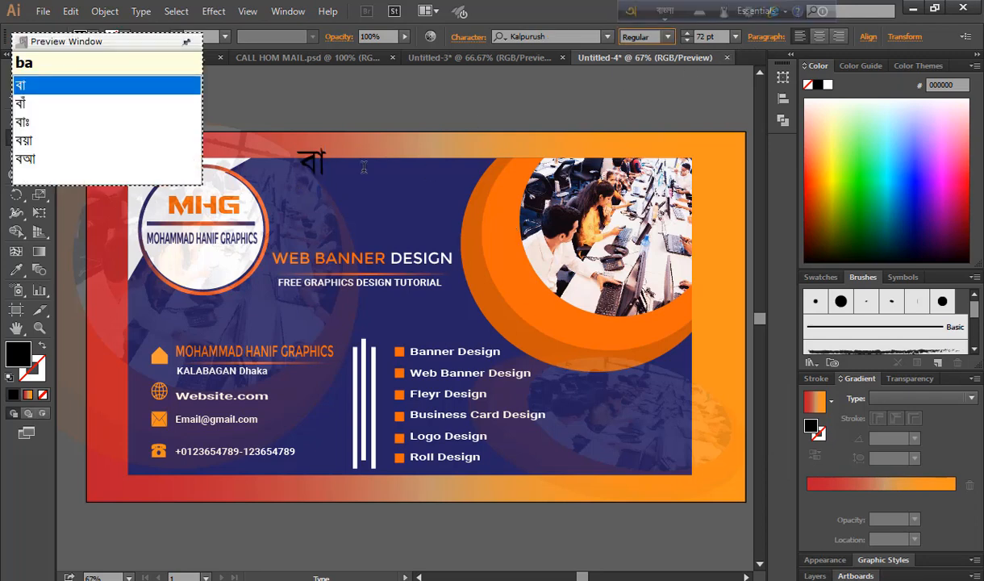
text(ngla)
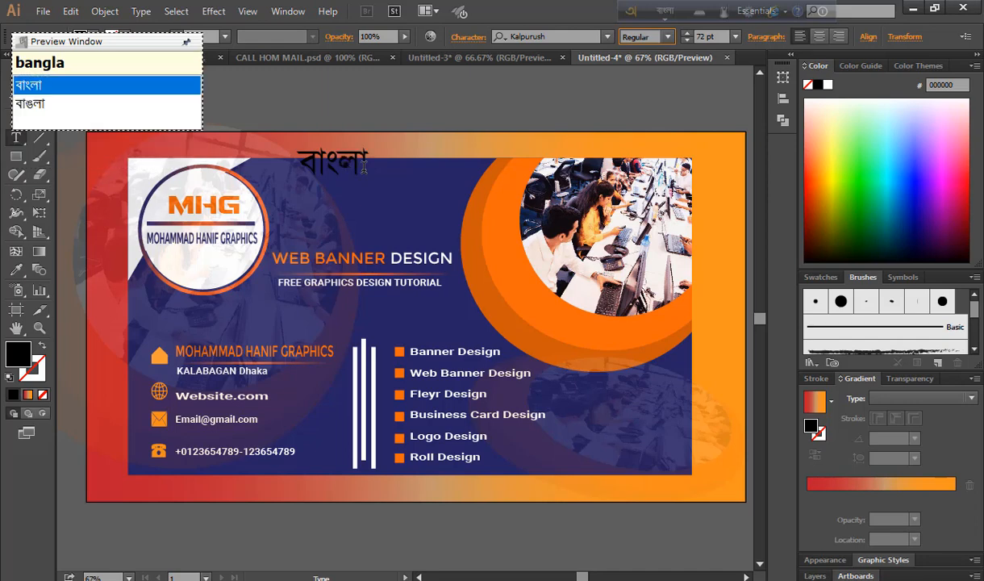
key(space)
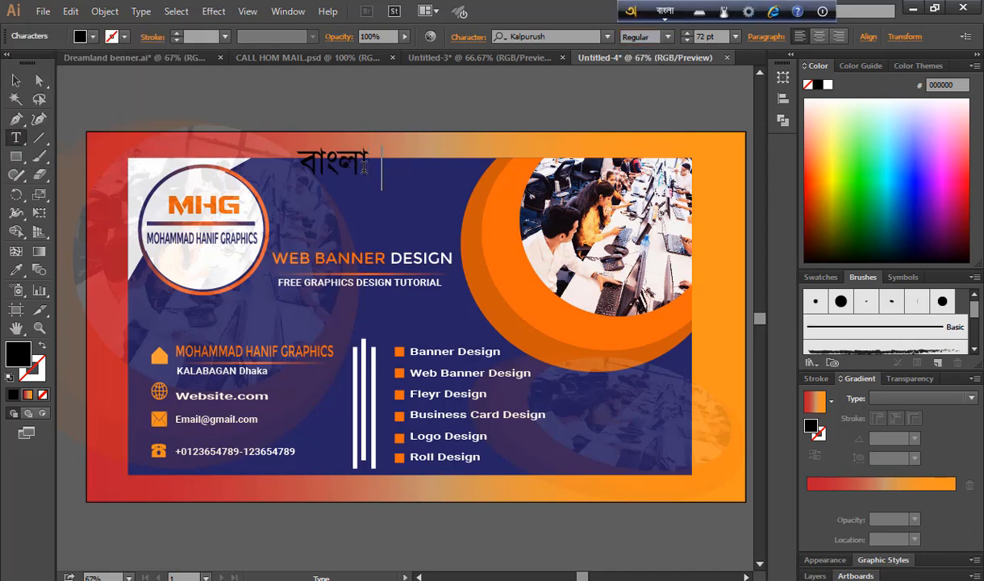
text(Tiu)
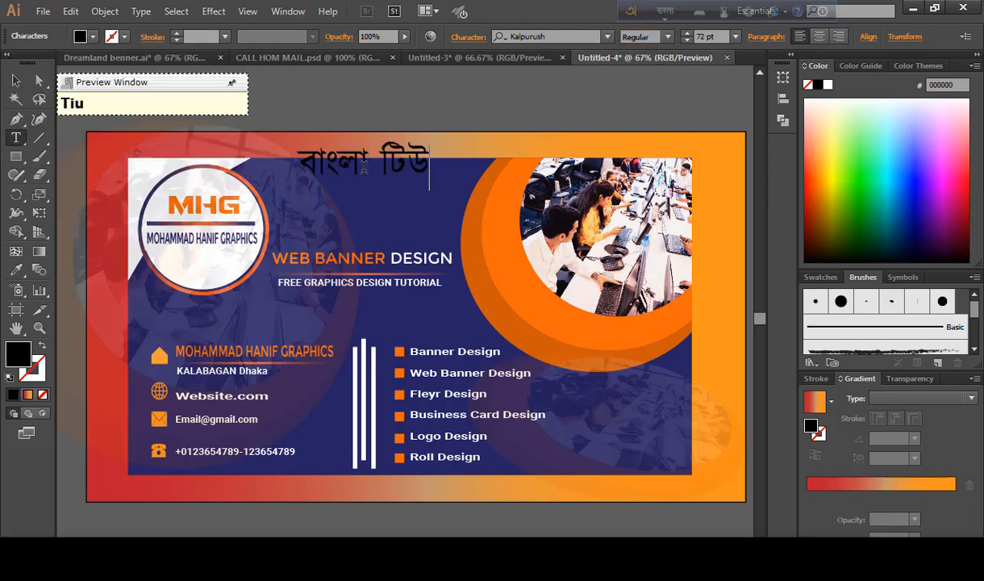
text(Toriyal)
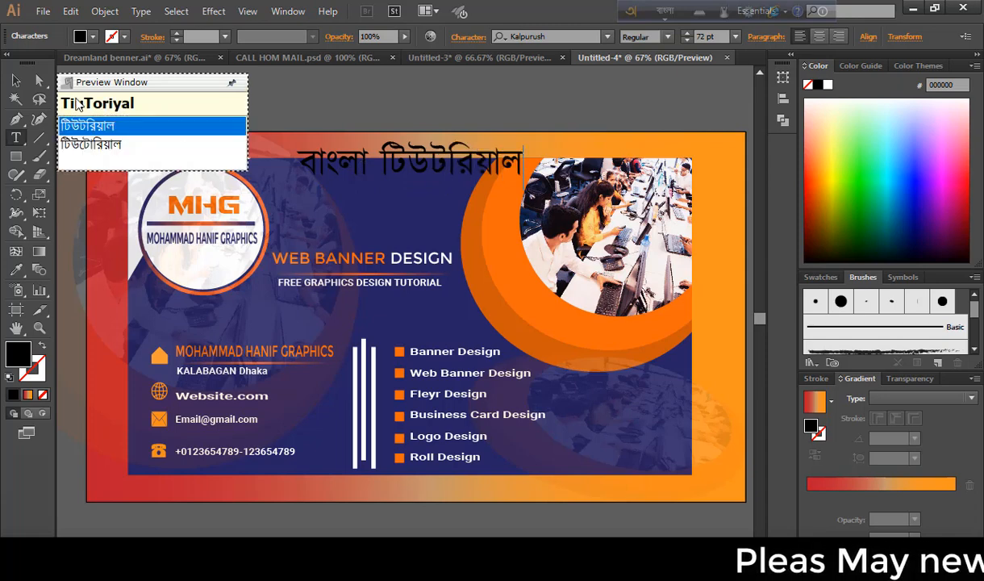
key(Escape)
Move the Bangla title to the banner's top, above WEB BANNER DESIGN, and fill it white
drag(449, 146, 373, 180)
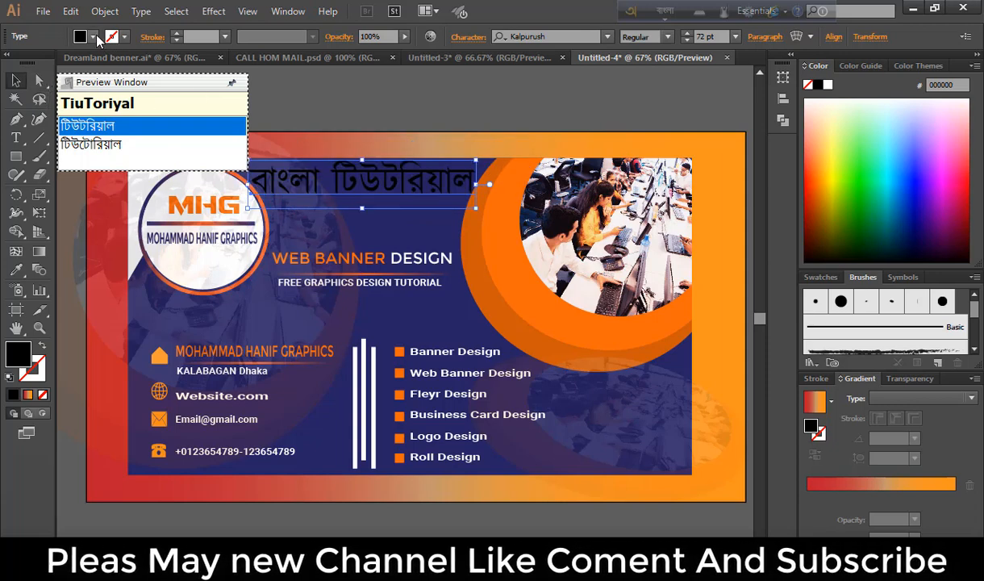
click(93, 36)
click(32, 63)
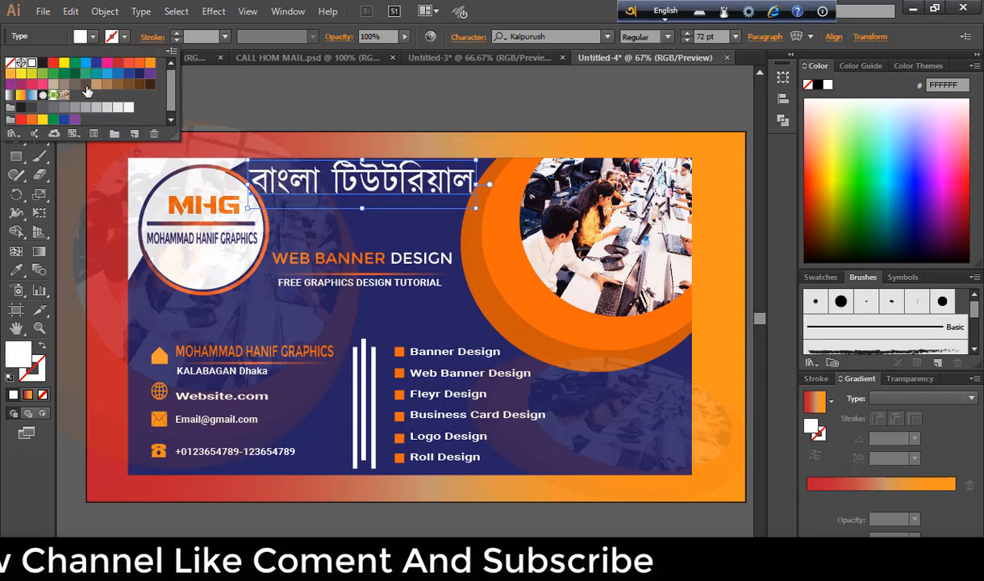
click(309, 92)
click(309, 92)
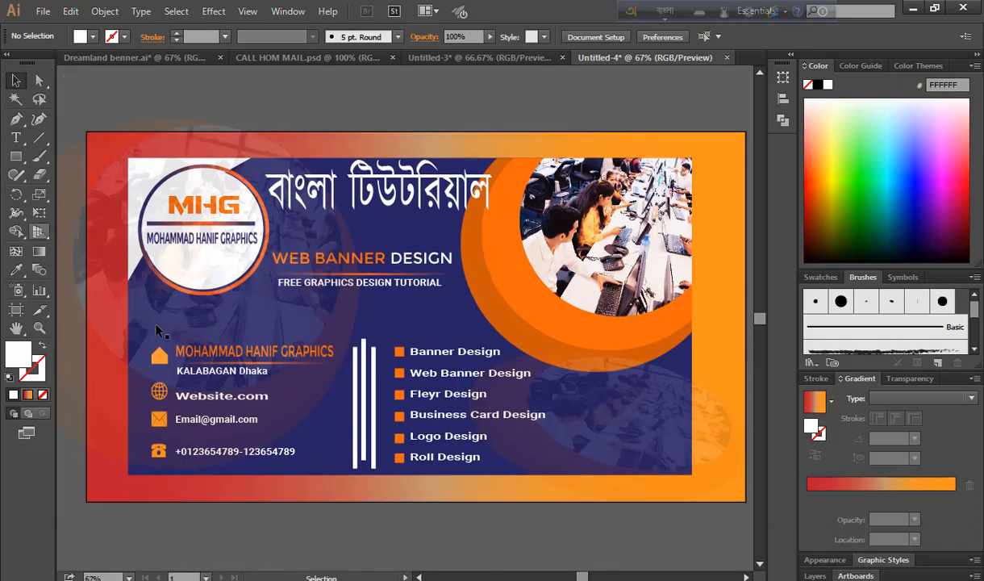
Draw a rectangle covering the whole artboard
click(15, 156)
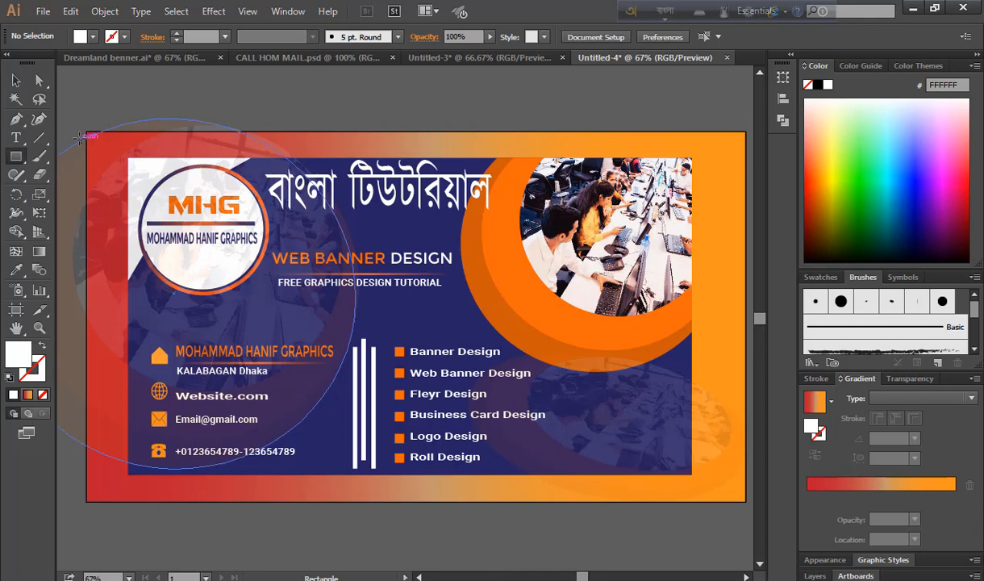
drag(84, 133, 749, 490)
drag(749, 490, 753, 501)
Select all the artwork and apply Make Clipping Mask with the artboard-sized rectangle
drag(90, 97, 756, 522)
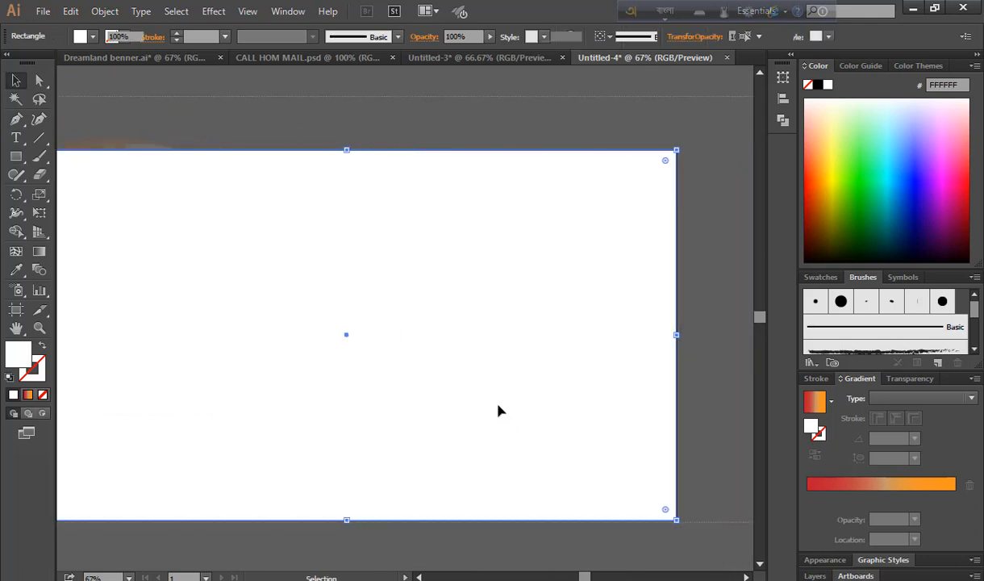
right_click(403, 286)
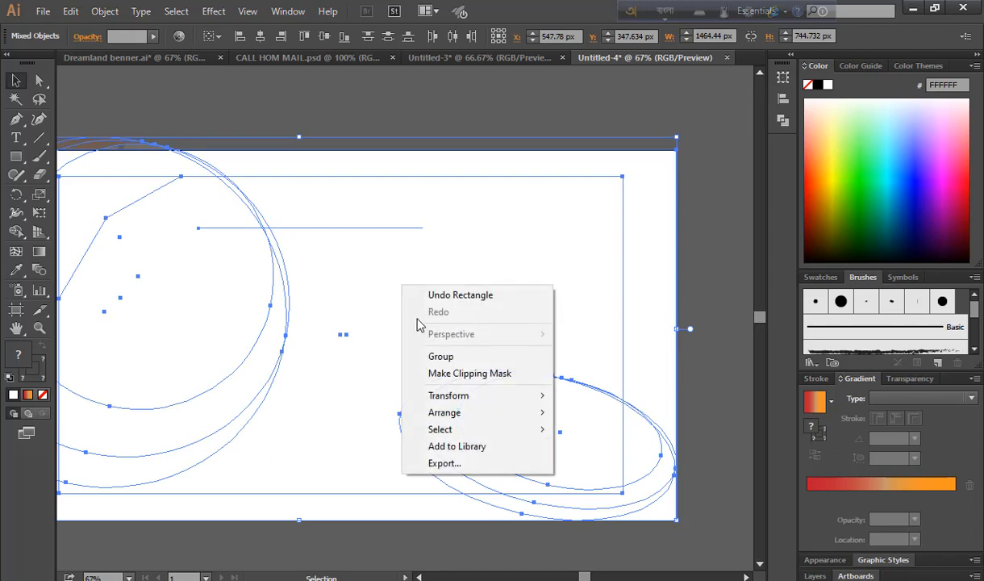
click(468, 373)
key(ctrl+shift+a)
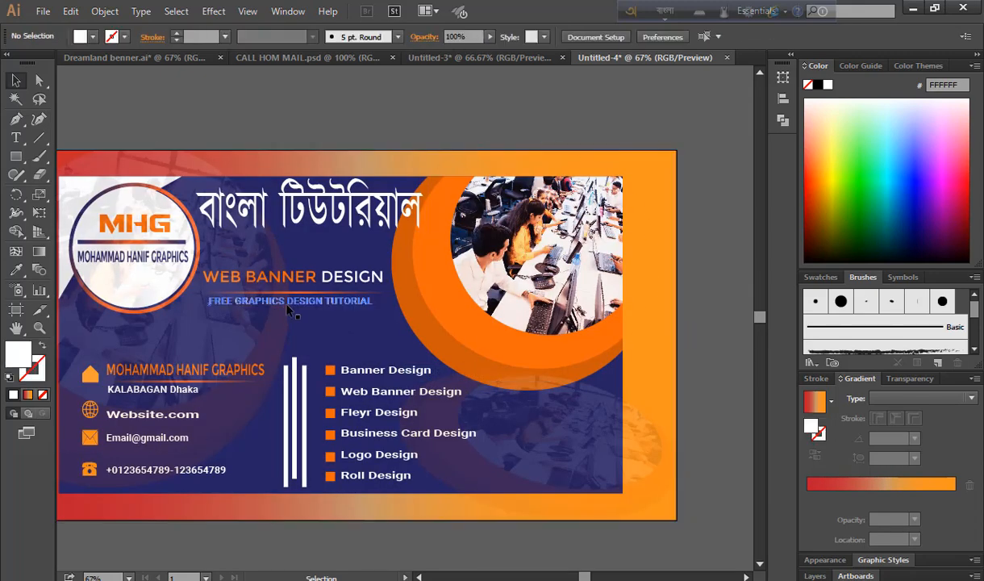
drag(250, 310, 343, 325)
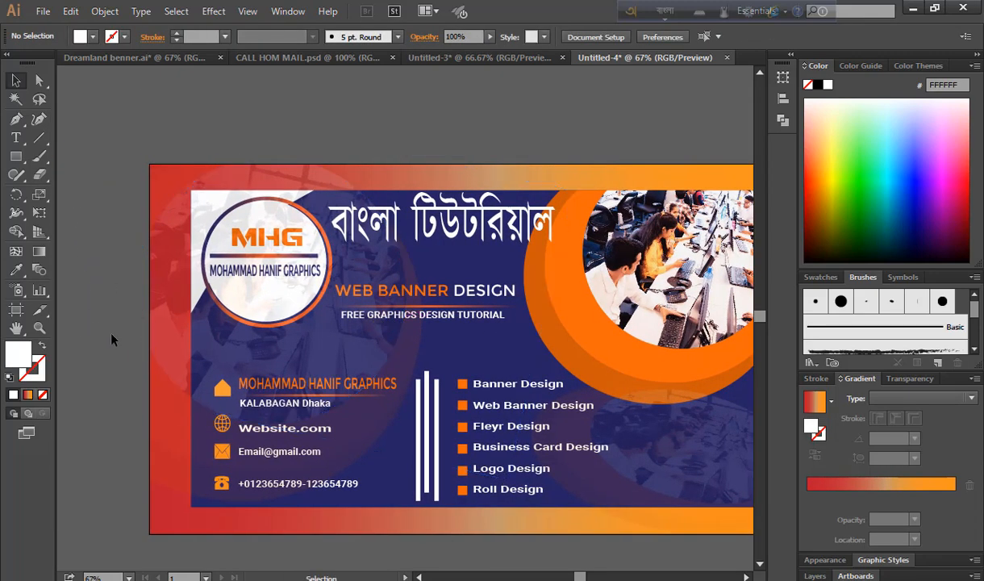
drag(557, 349, 464, 326)
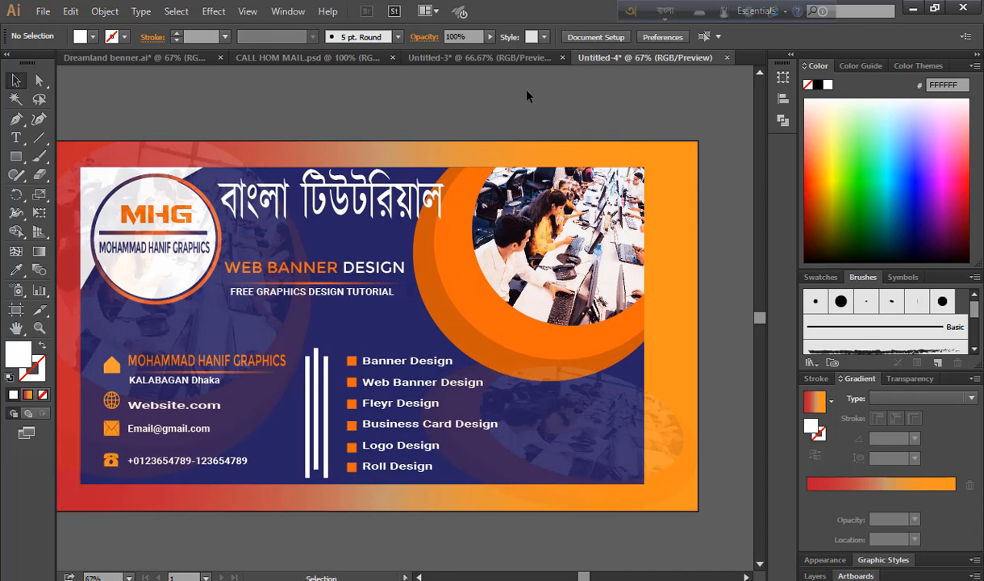